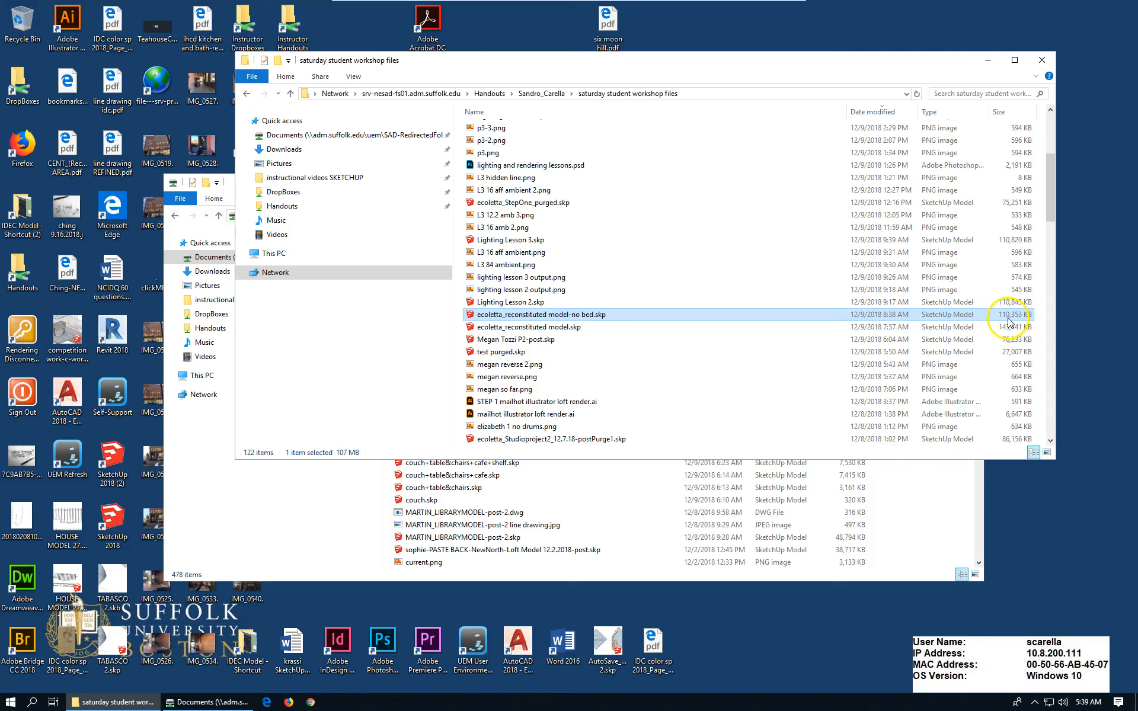
Step: Check the file sizes of the successive drums models in the Documents folder, from drums.skp through the version ending in +Fire
left_click(929, 504)
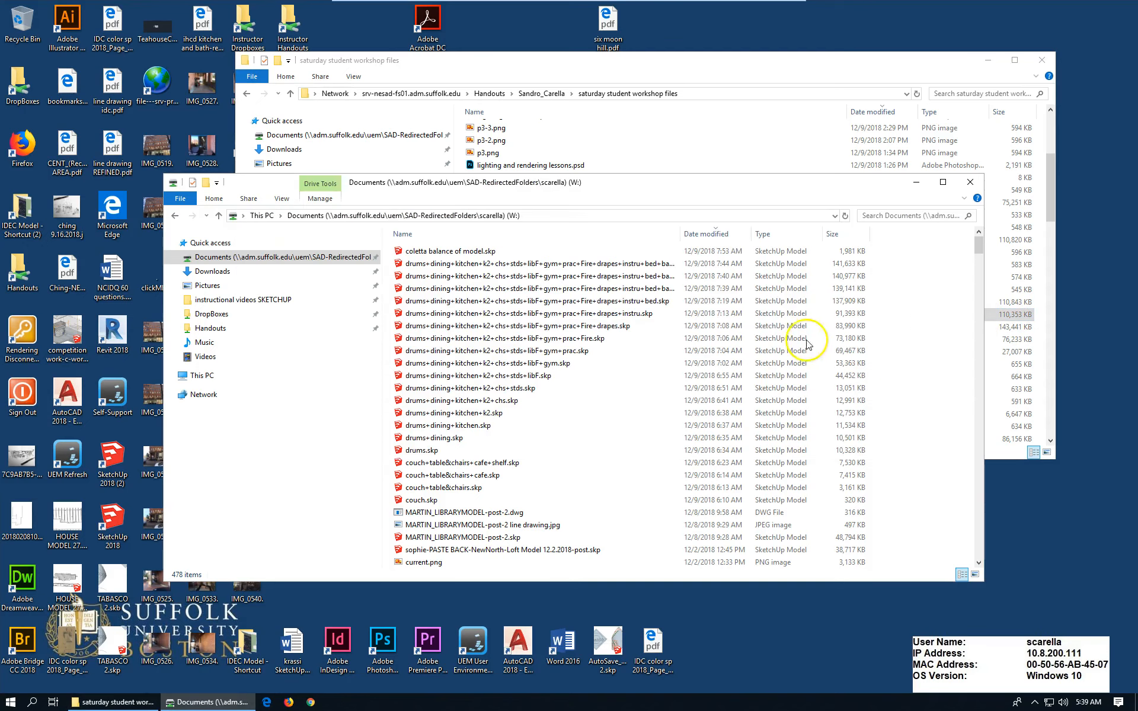
left_click(431, 452)
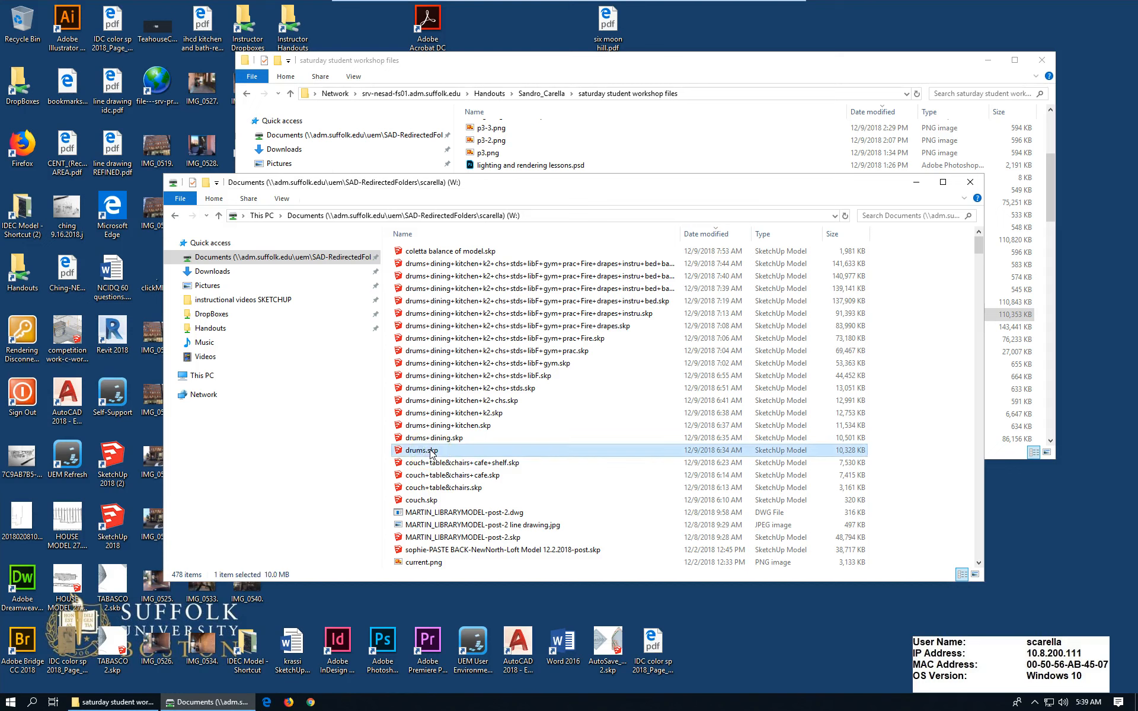
left_click(462, 455)
left_click(670, 443)
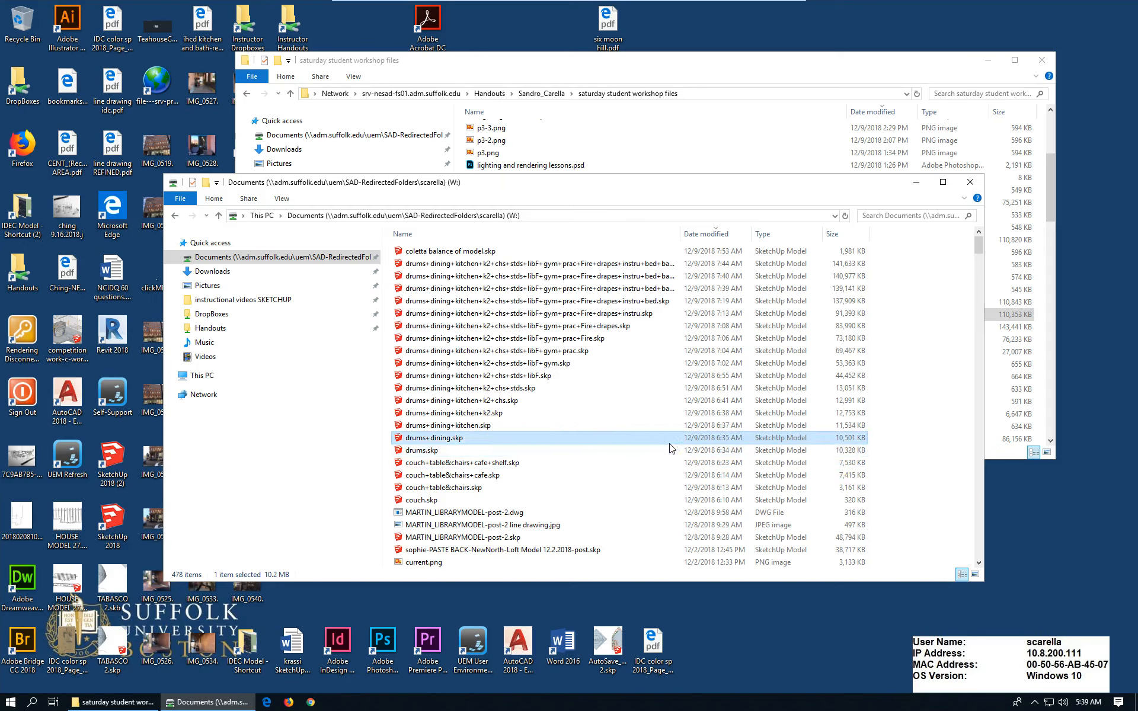
left_click(673, 430)
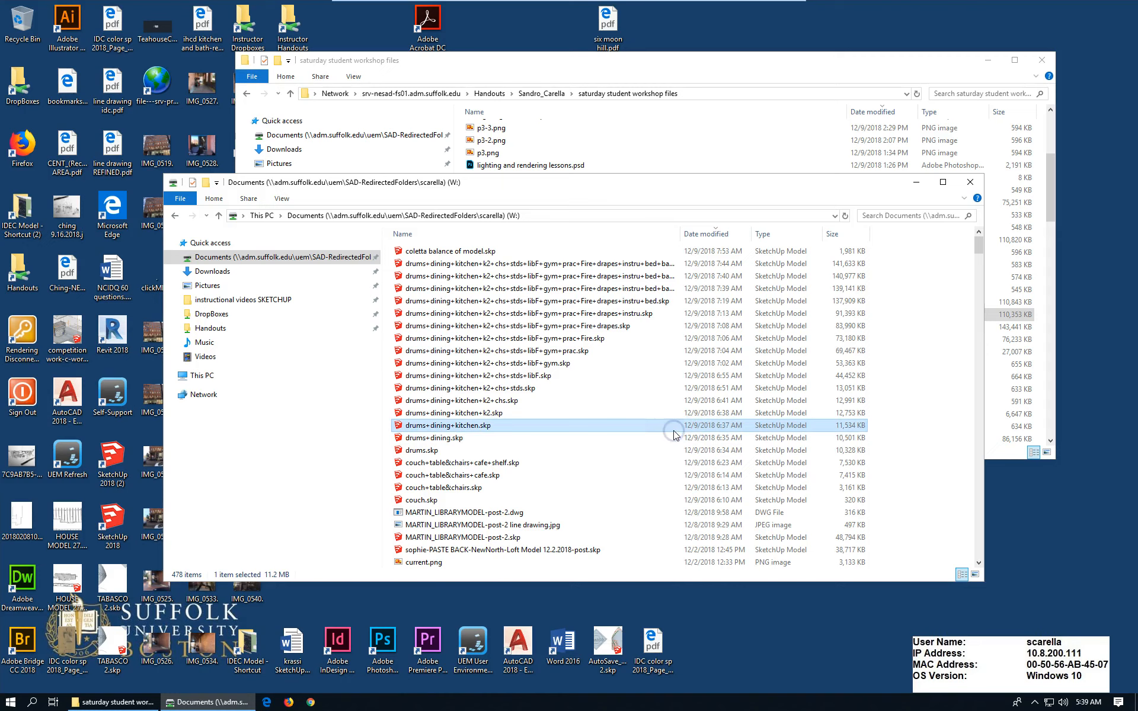
left_click(677, 423)
left_click(621, 415)
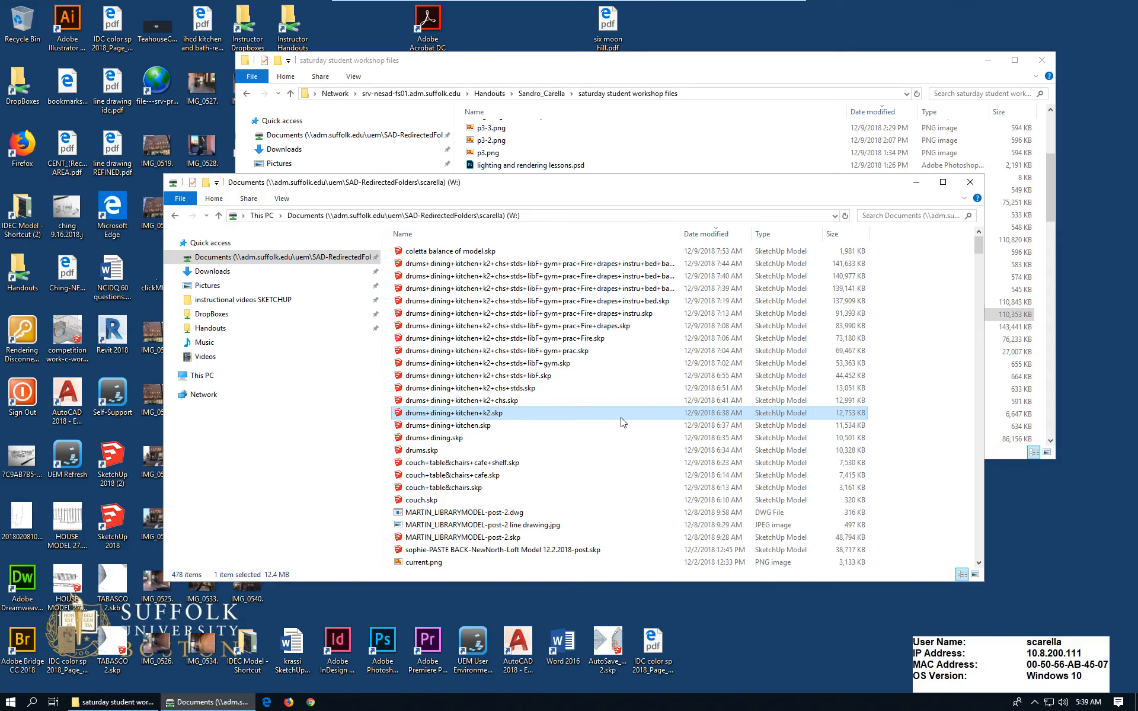
left_click(623, 403)
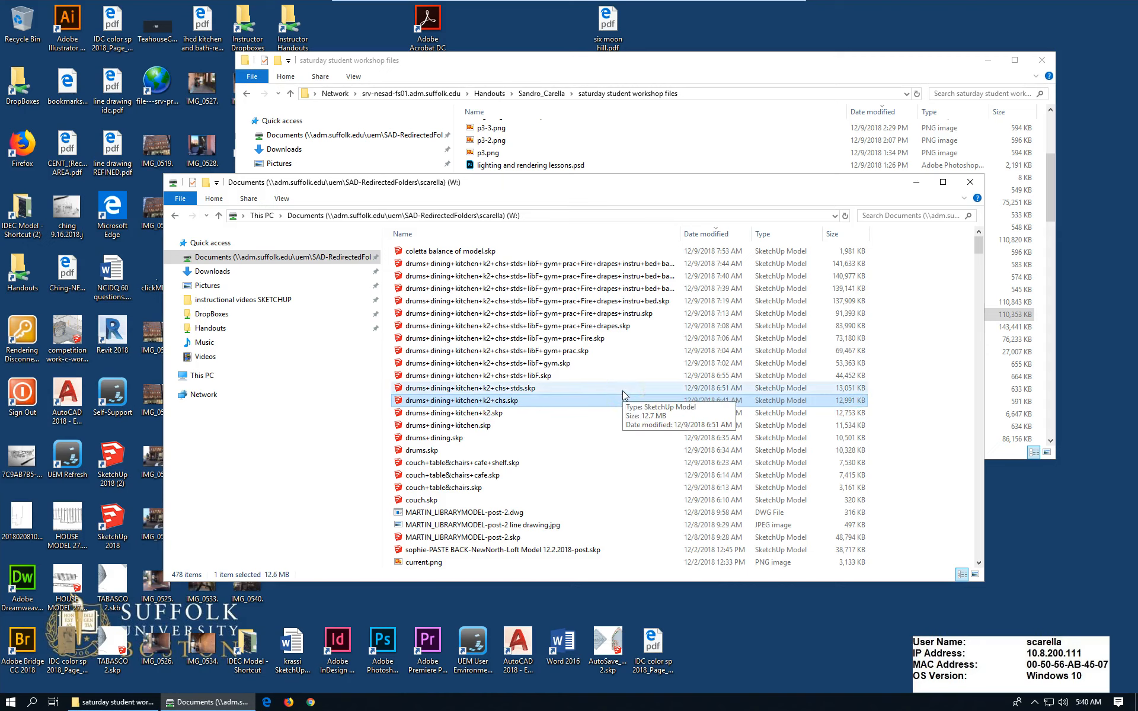
left_click(624, 391)
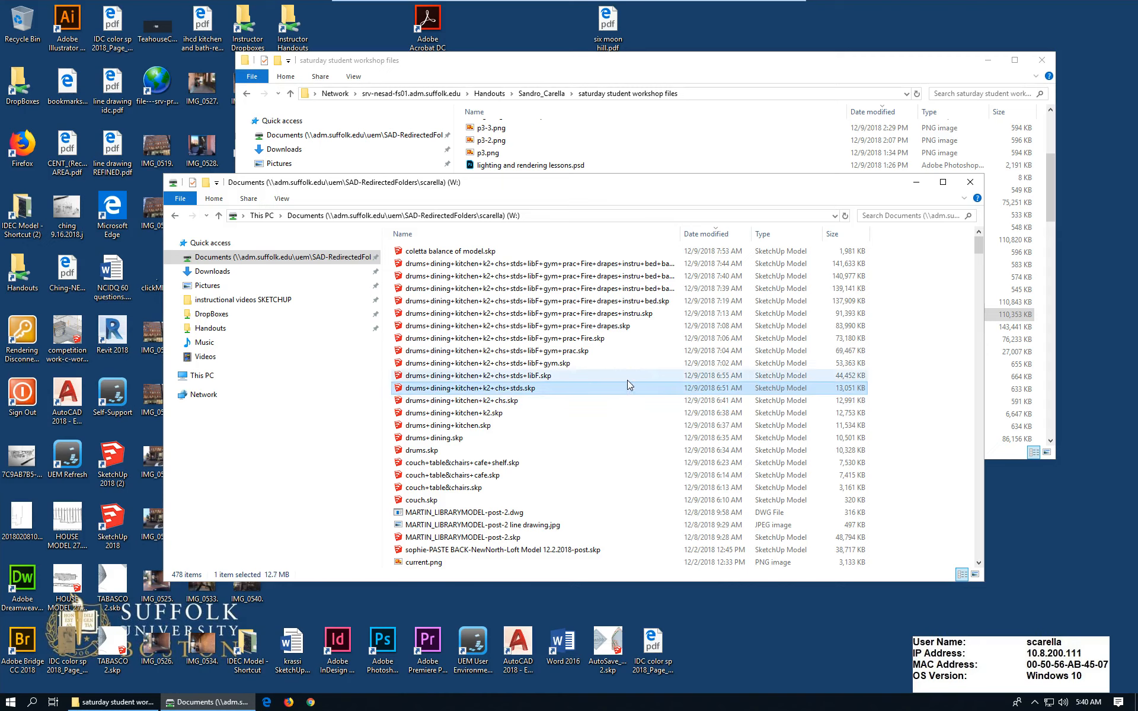
left_click(587, 396)
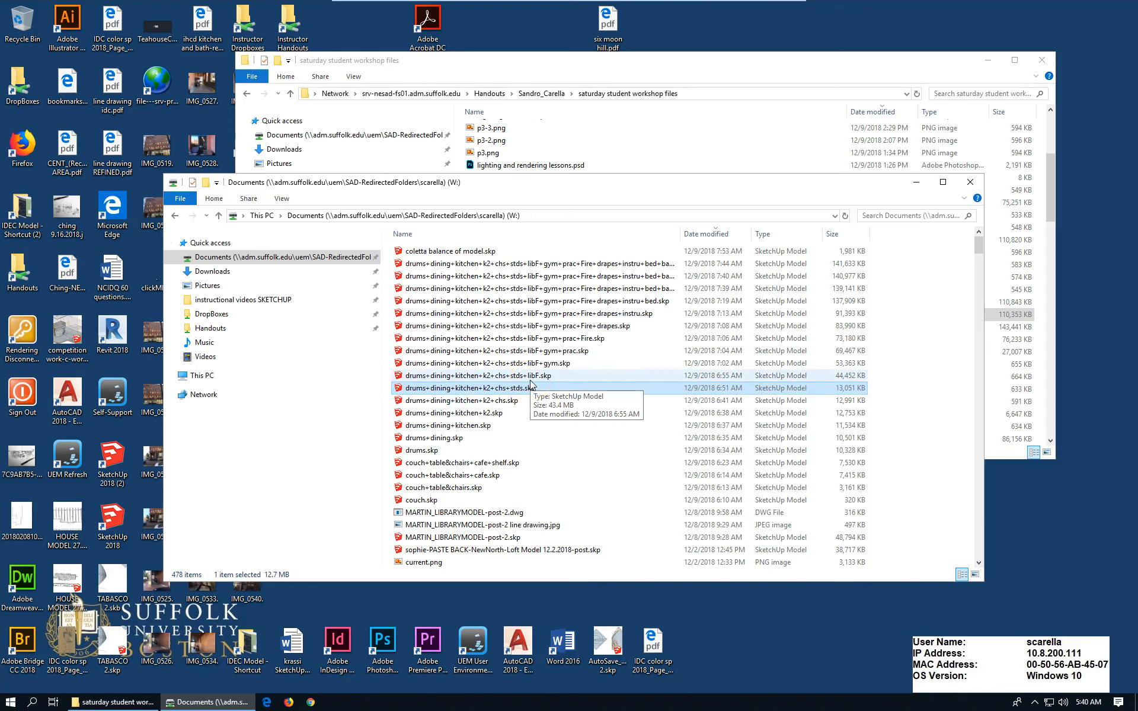
left_click(579, 376)
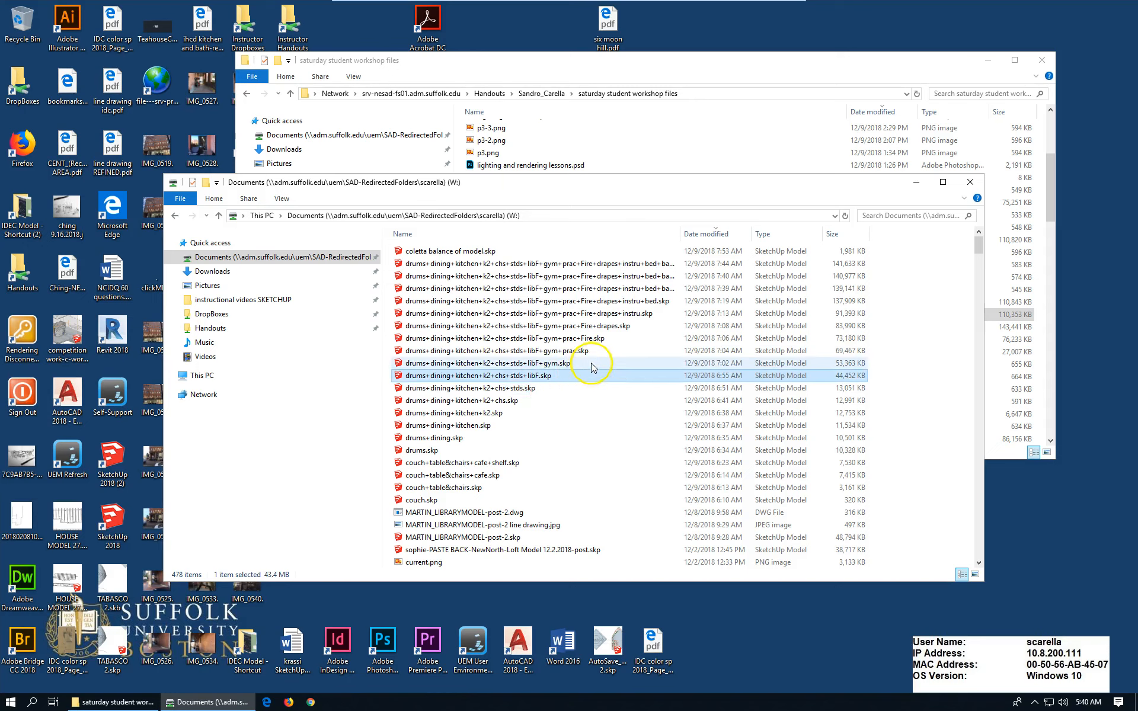
left_click(594, 364)
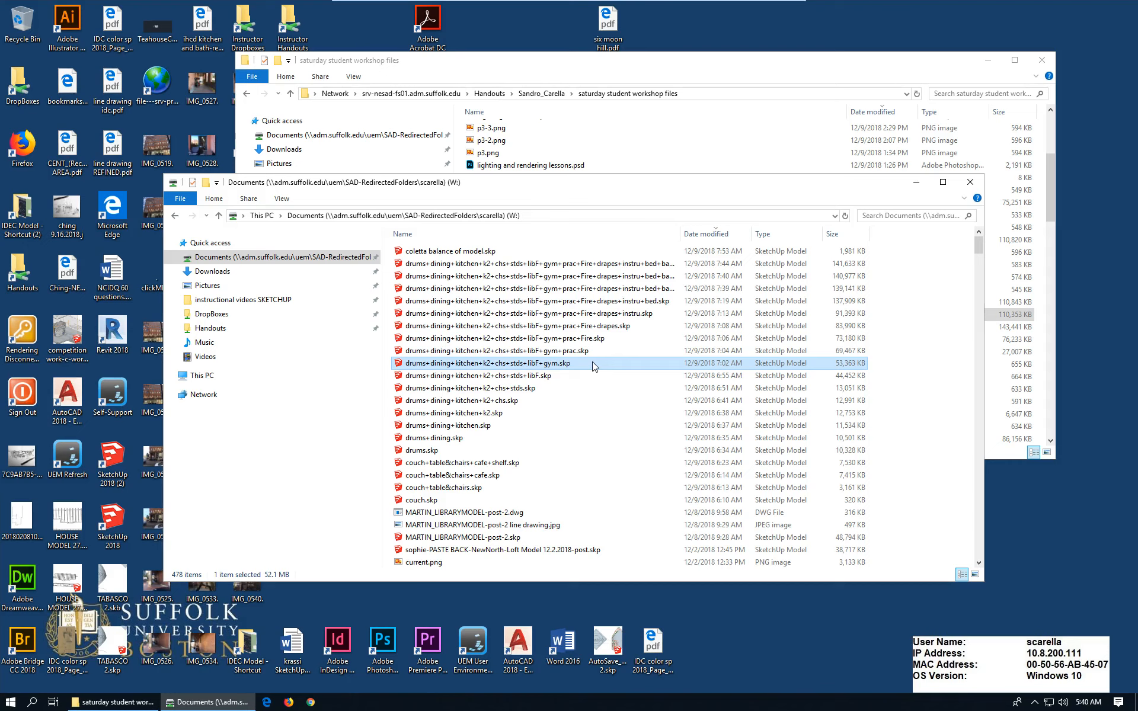
left_click(603, 356)
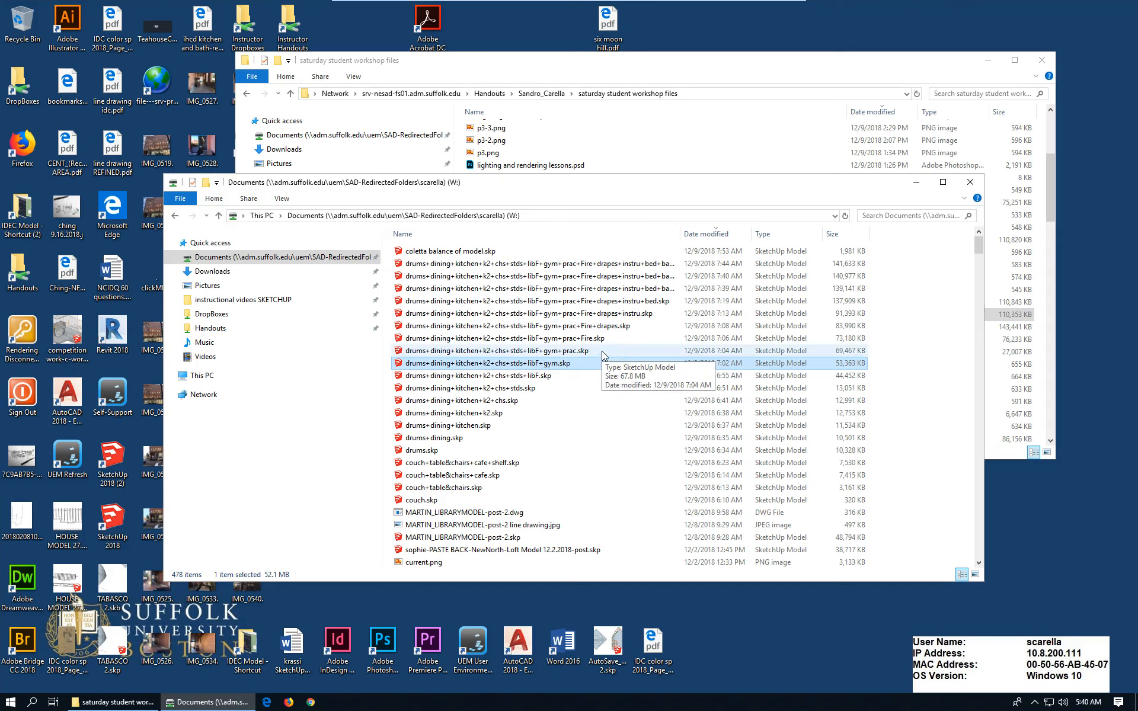
left_click(604, 355)
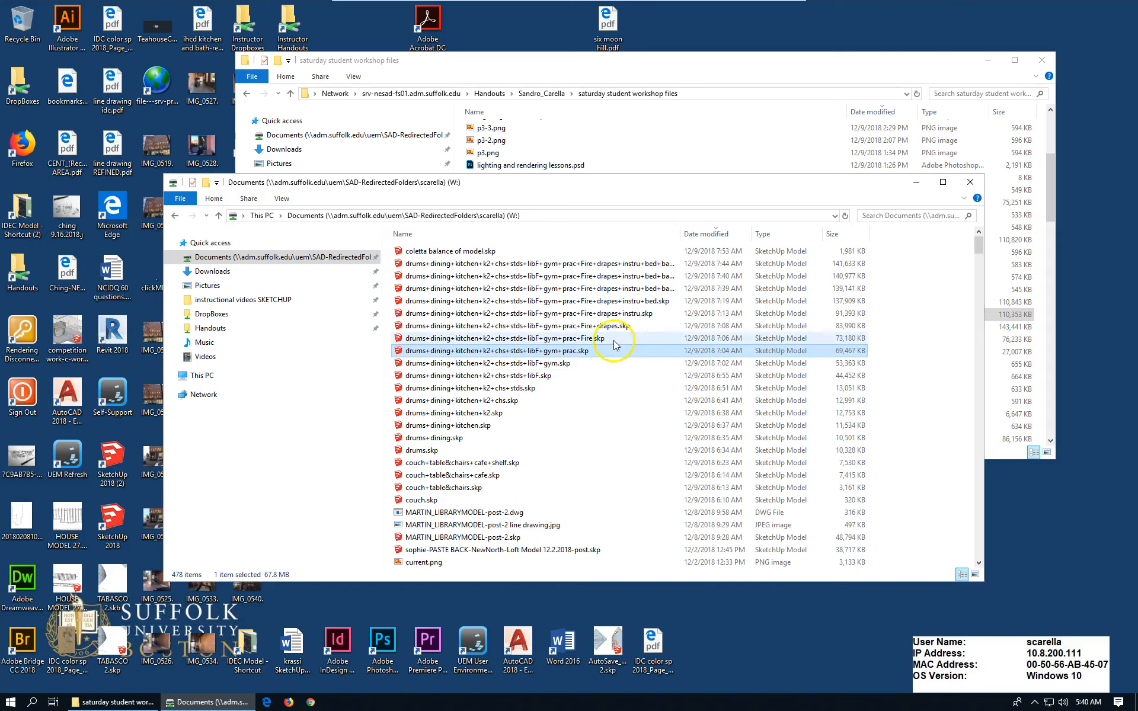
left_click(615, 341)
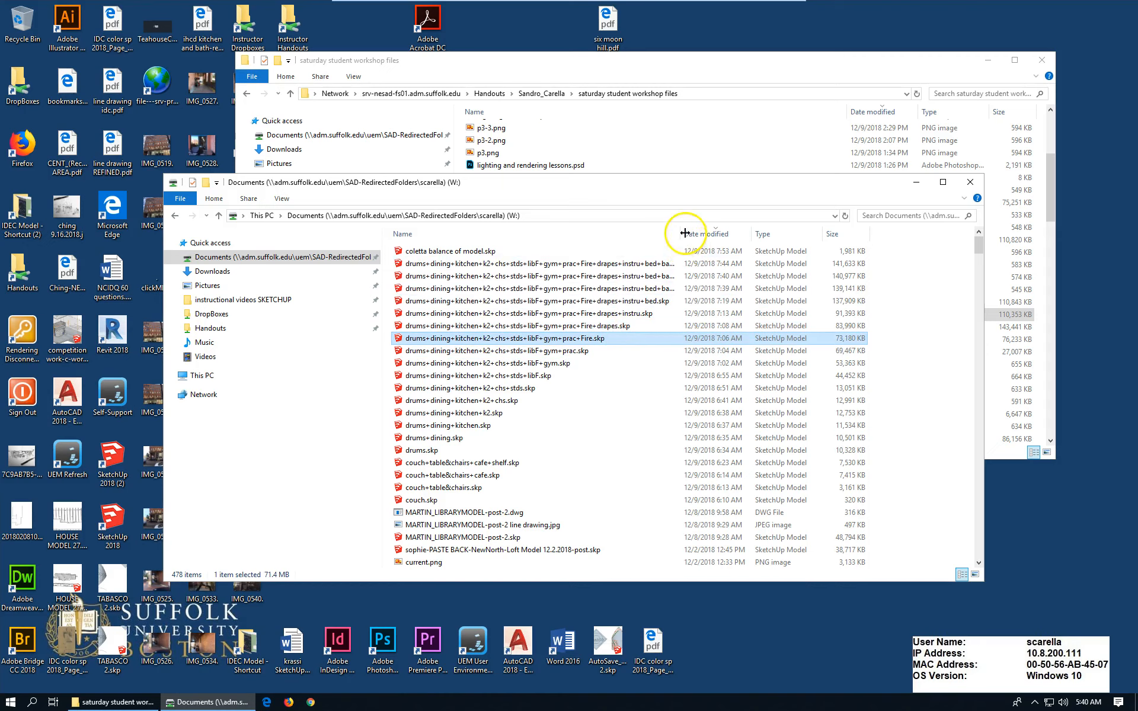
Step: Widen the file name column and check the sizes of the drums model versions ending in +instru and +bed
left_click_drag(682, 234, 733, 233)
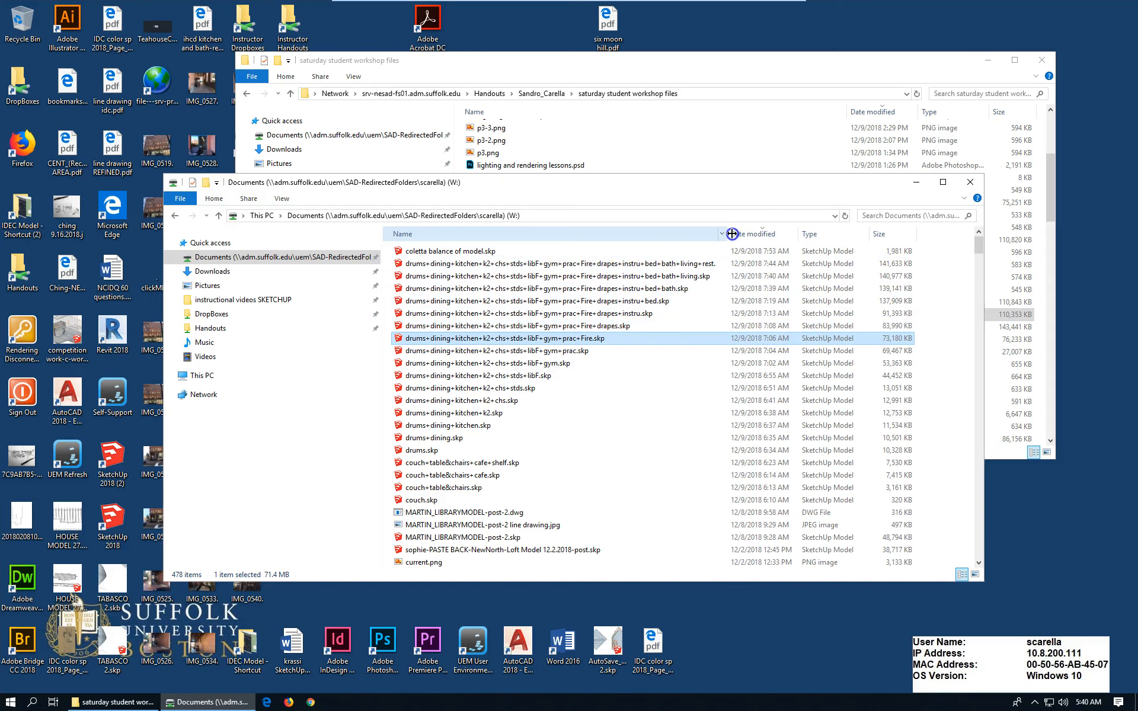
left_click(655, 316)
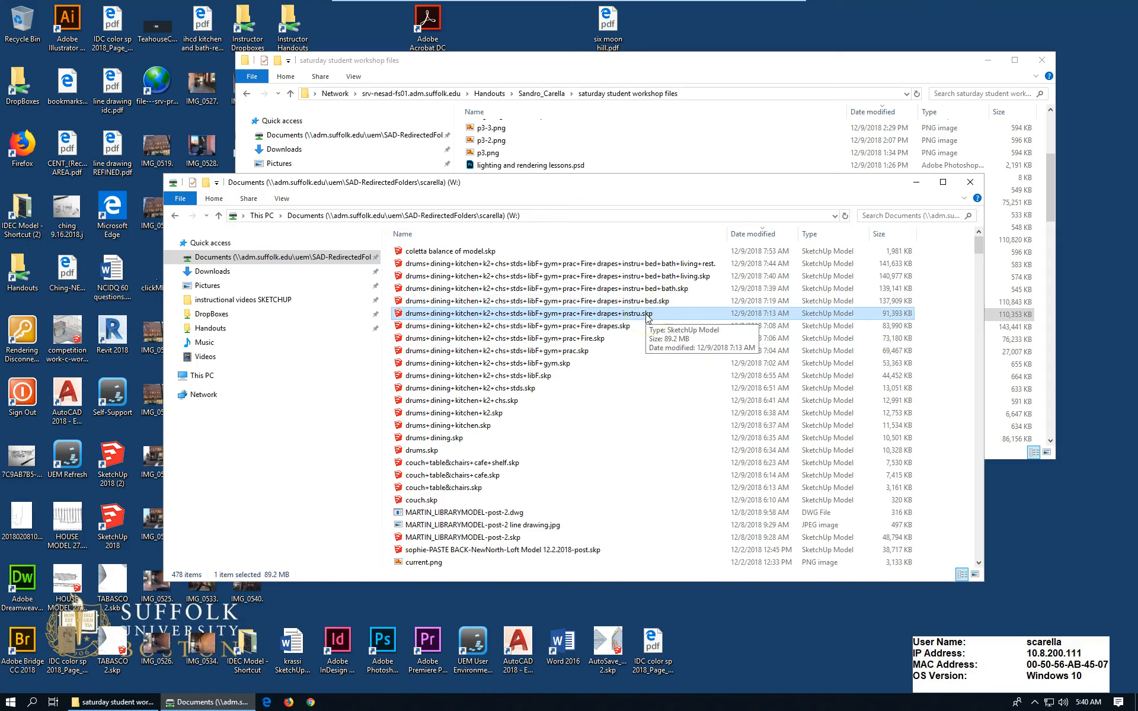
left_click(662, 303)
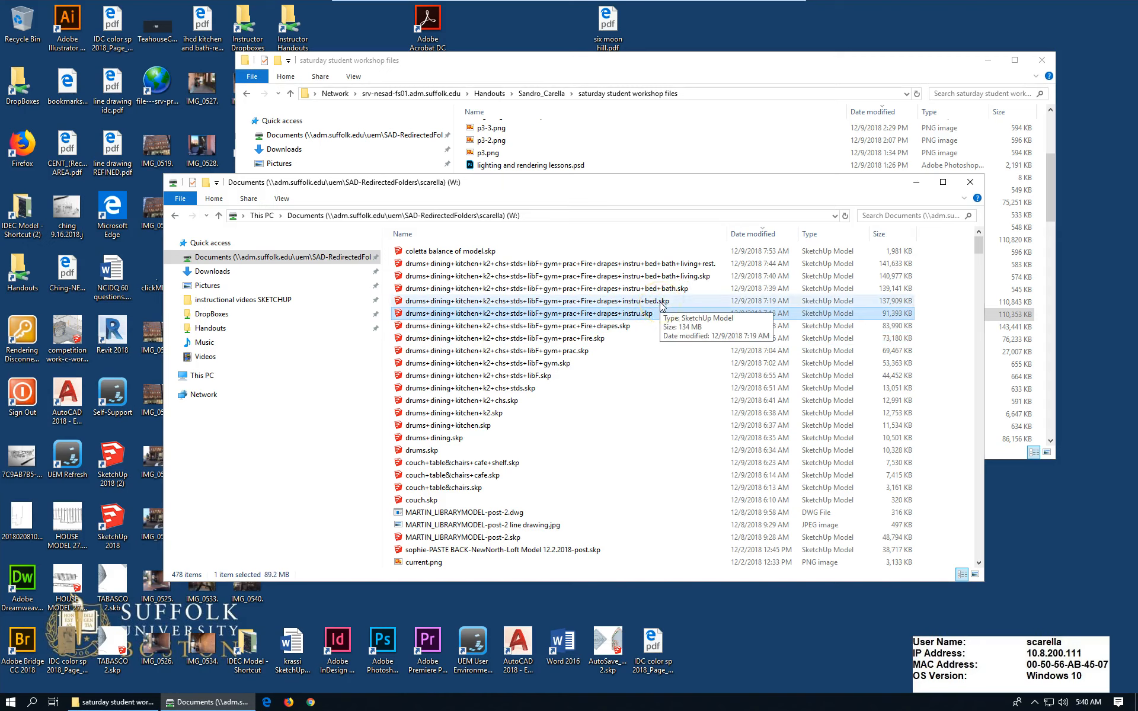
left_click(662, 302)
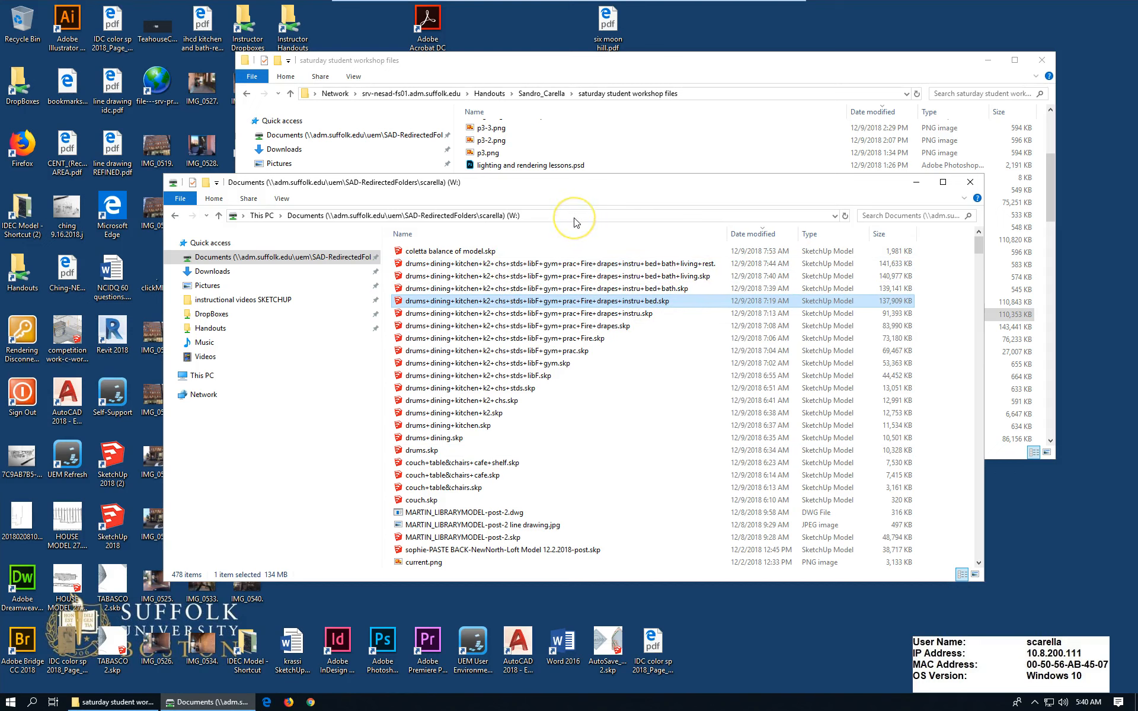
Step: Open ecoletta_reconstituted model-no bed.skp from the saturday student workshop files folder in SketchUp, accepting the license agreement
left_click(631, 79)
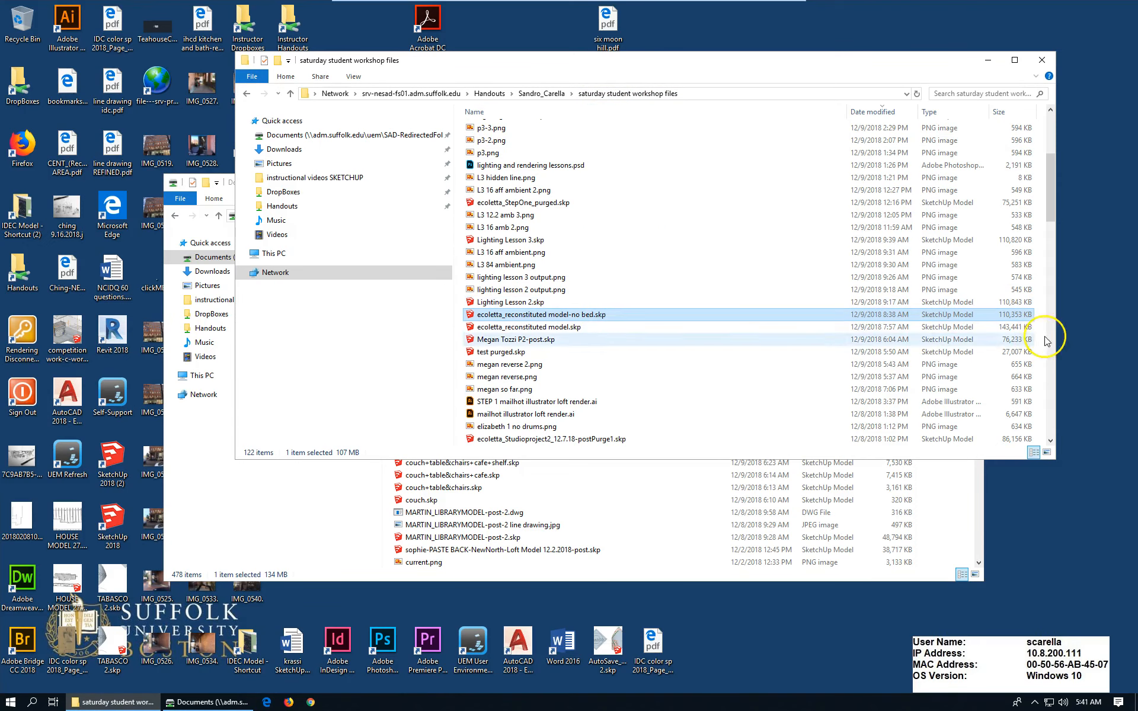
double_click(587, 315)
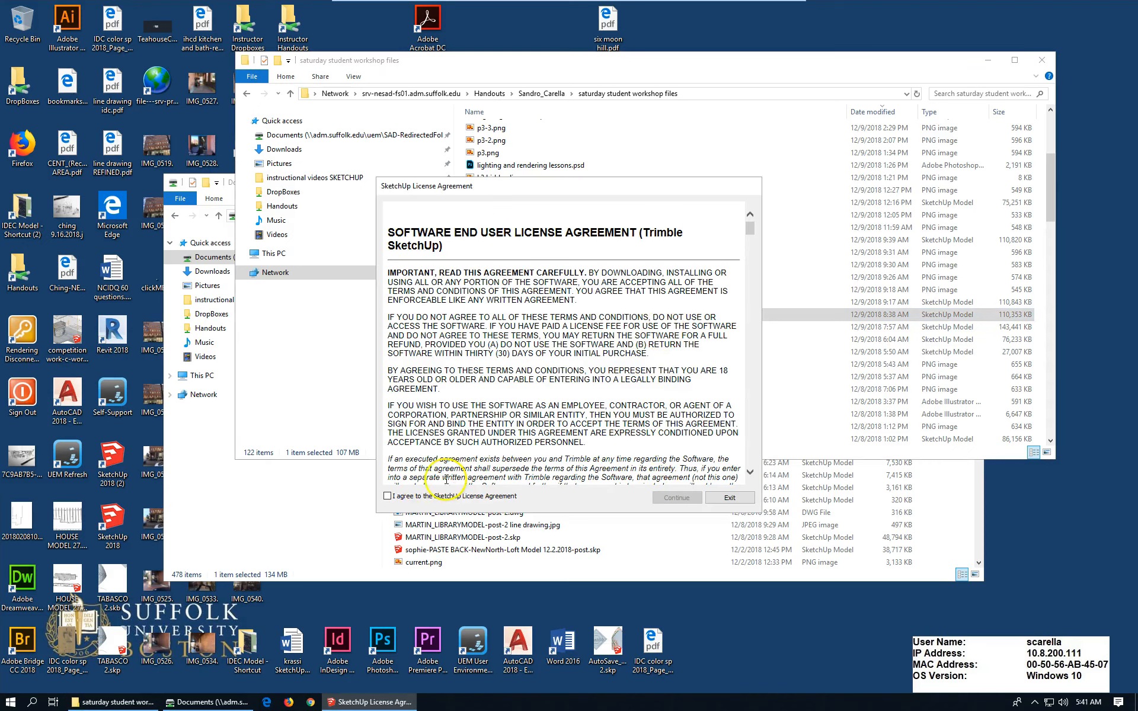
left_click(409, 497)
left_click(677, 498)
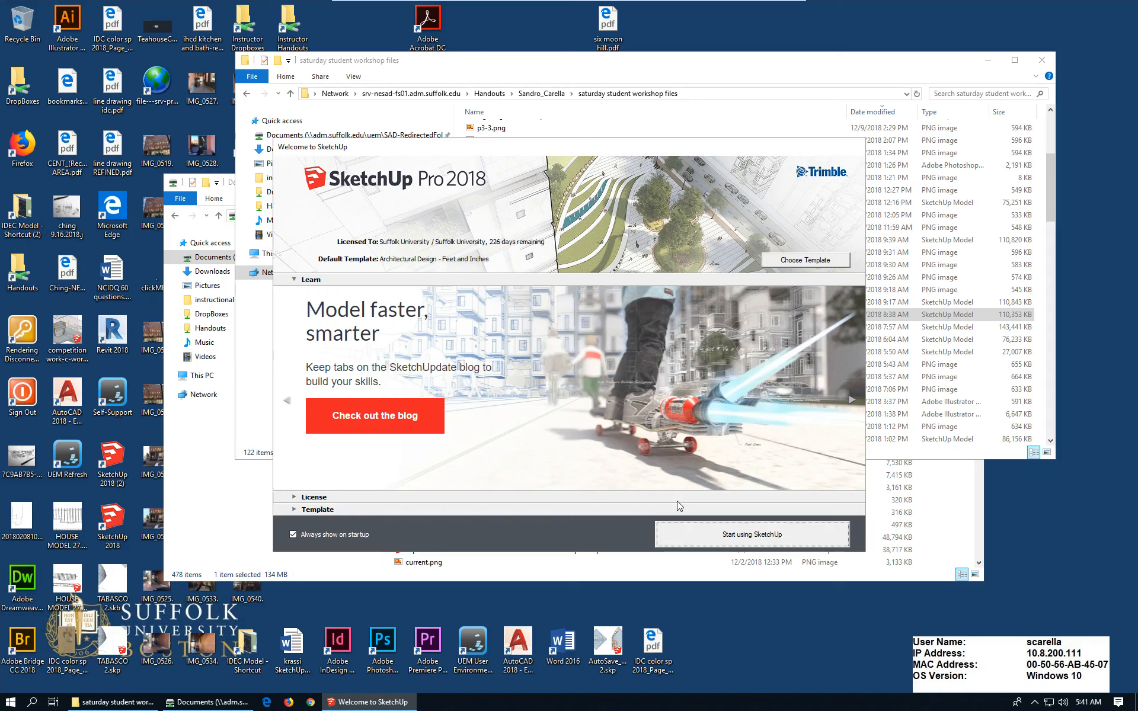
left_click(734, 536)
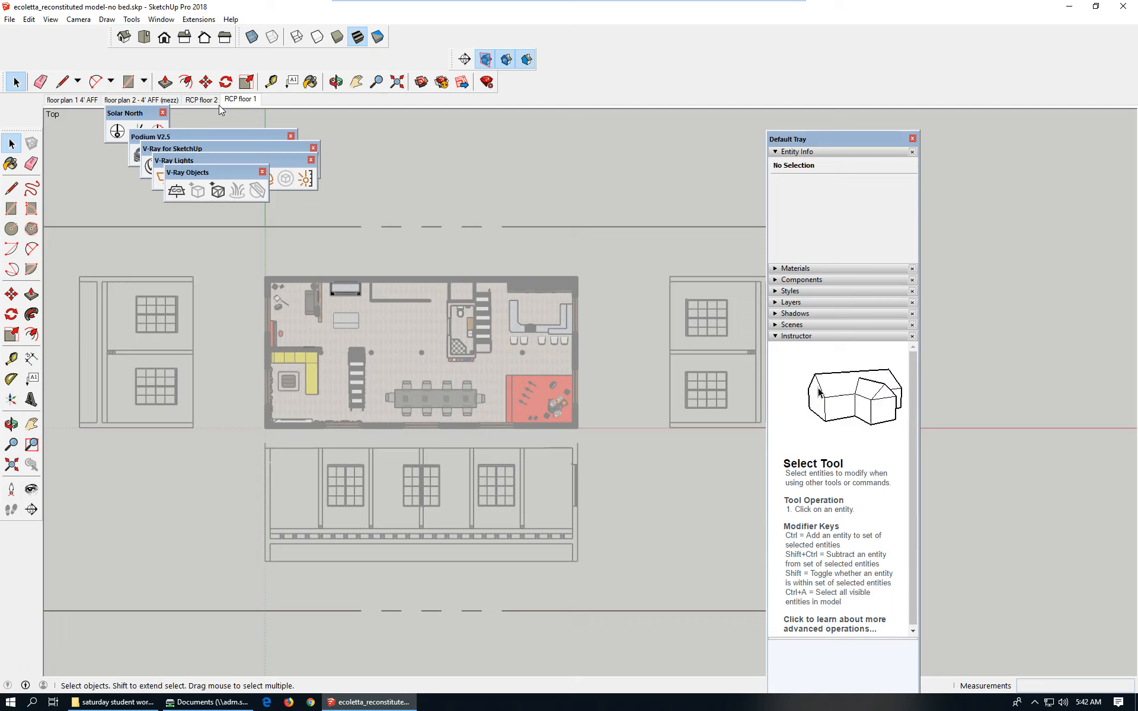
Step: Examine the RCP floor 2 scene and browse the model's list of layers
left_click(210, 104)
left_click(790, 303)
left_click_drag(903, 339, 908, 414)
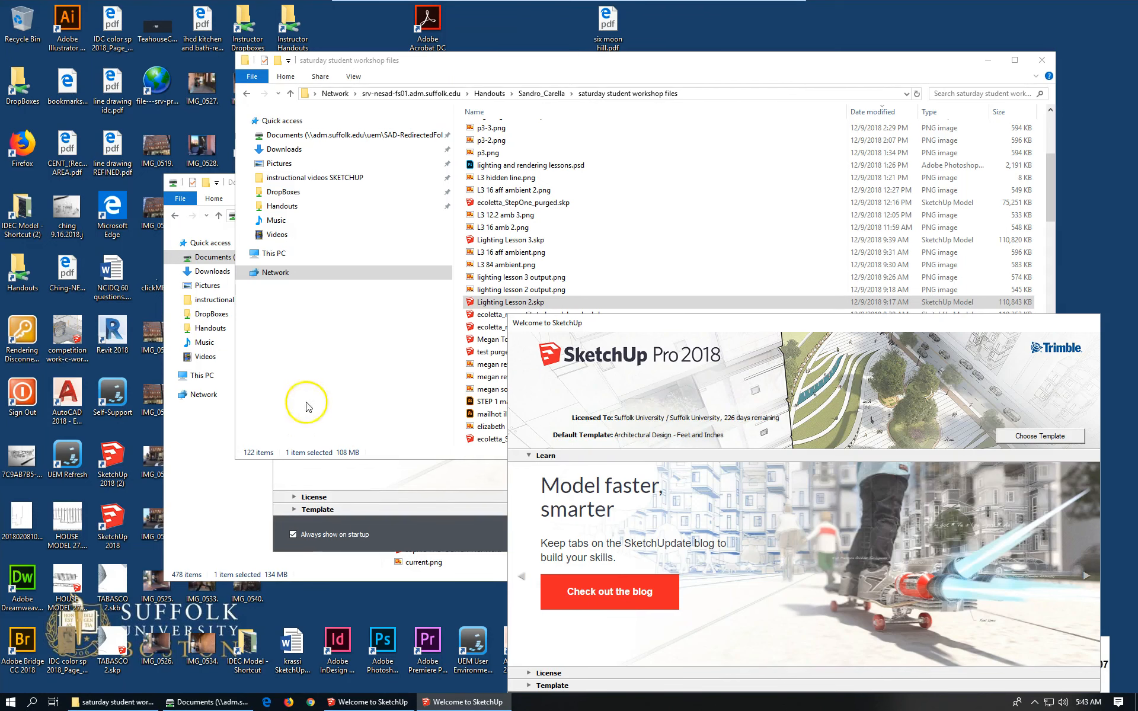
Step: Open Lighting Lesson 2.skp from the workshop folder and start SketchUp from its welcome window
left_click(532, 303)
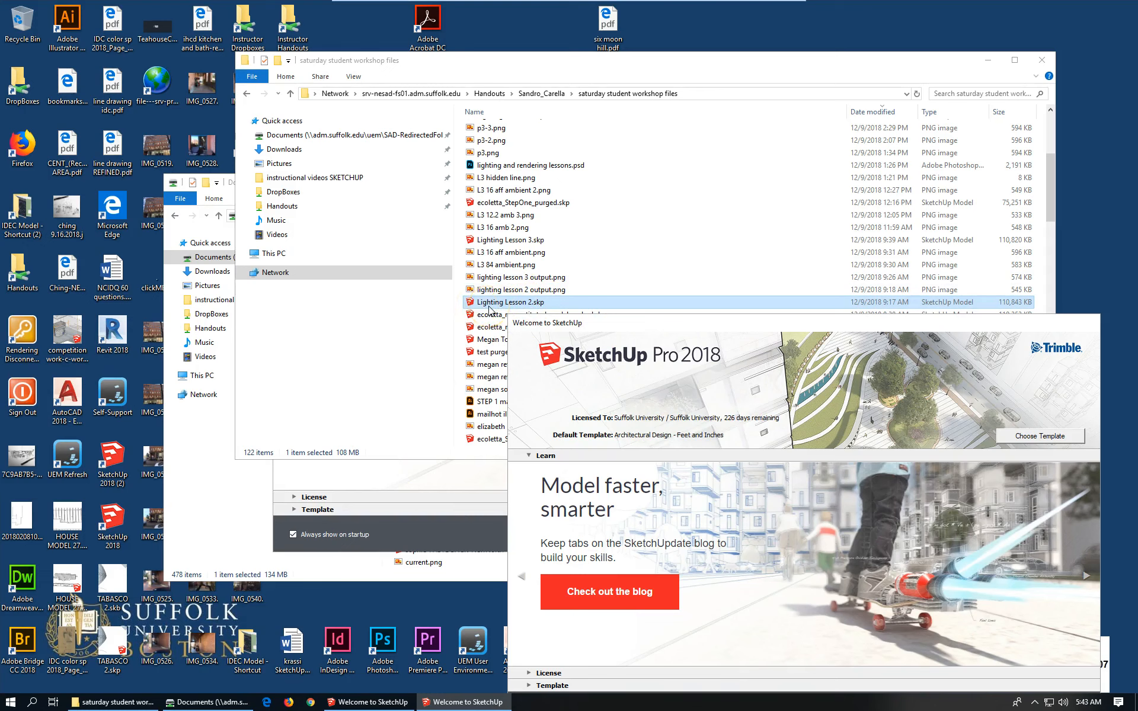
left_click(504, 305)
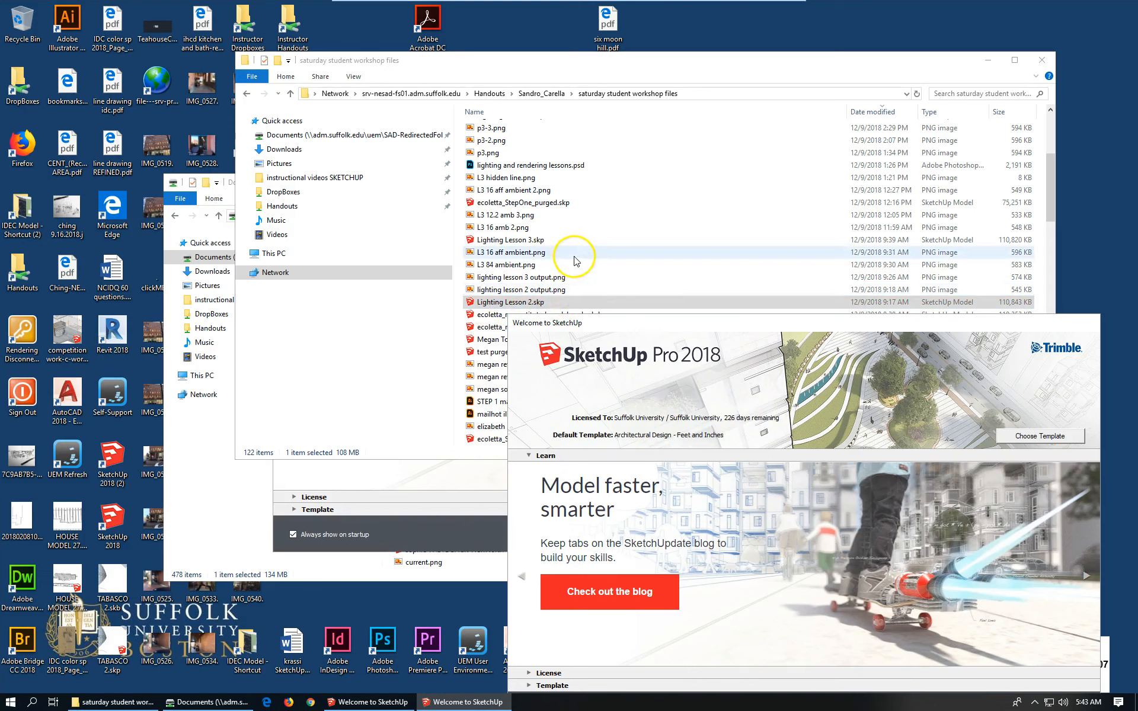
left_click(497, 304)
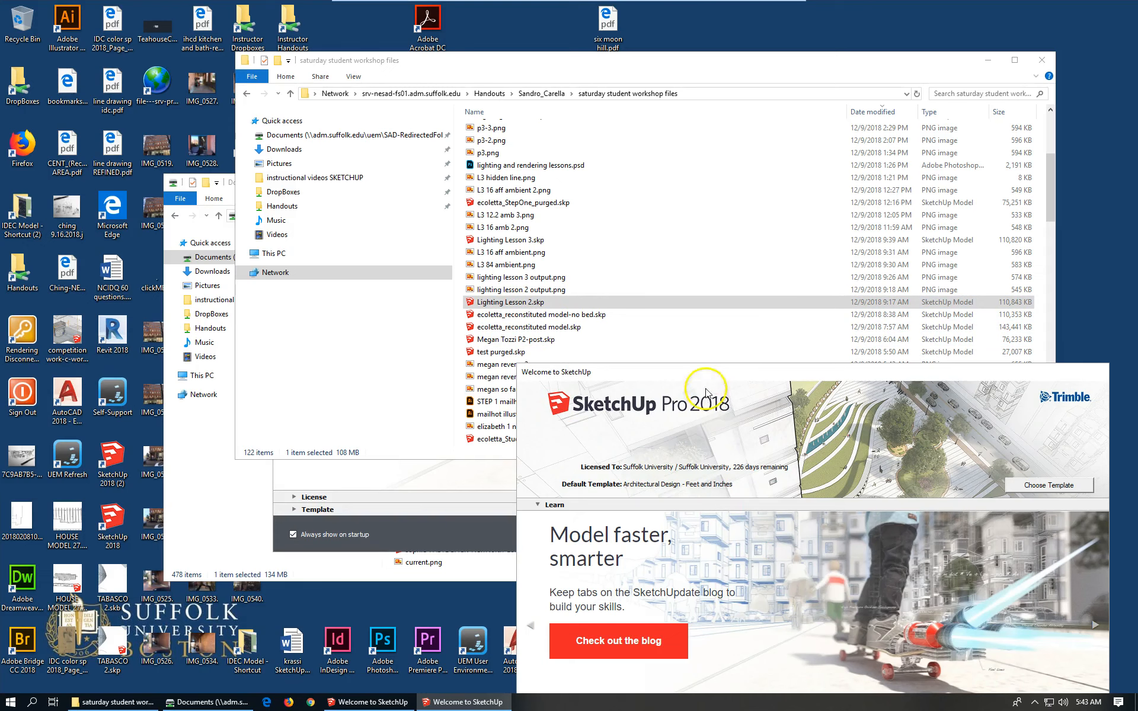
left_click_drag(821, 371, 631, 141)
left_click(793, 529)
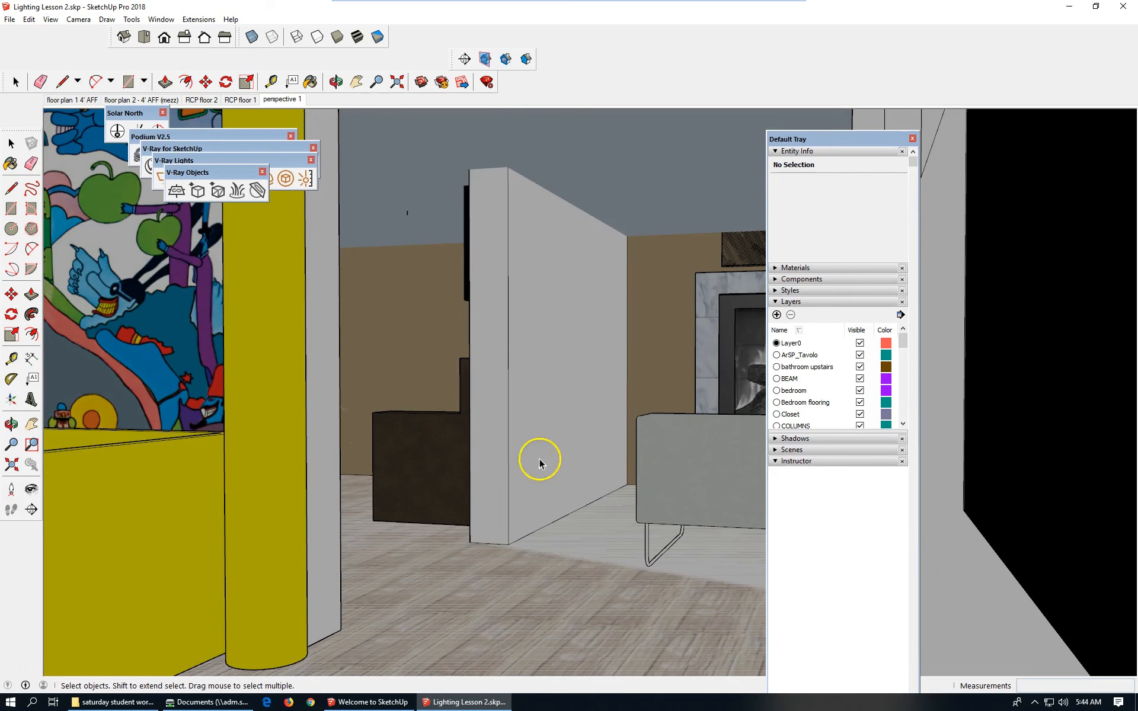
Step: Turn the camera in the perspective 1 scene toward the Yellow Submarine mural using Look Around
left_click_drag(866, 149, 632, 200)
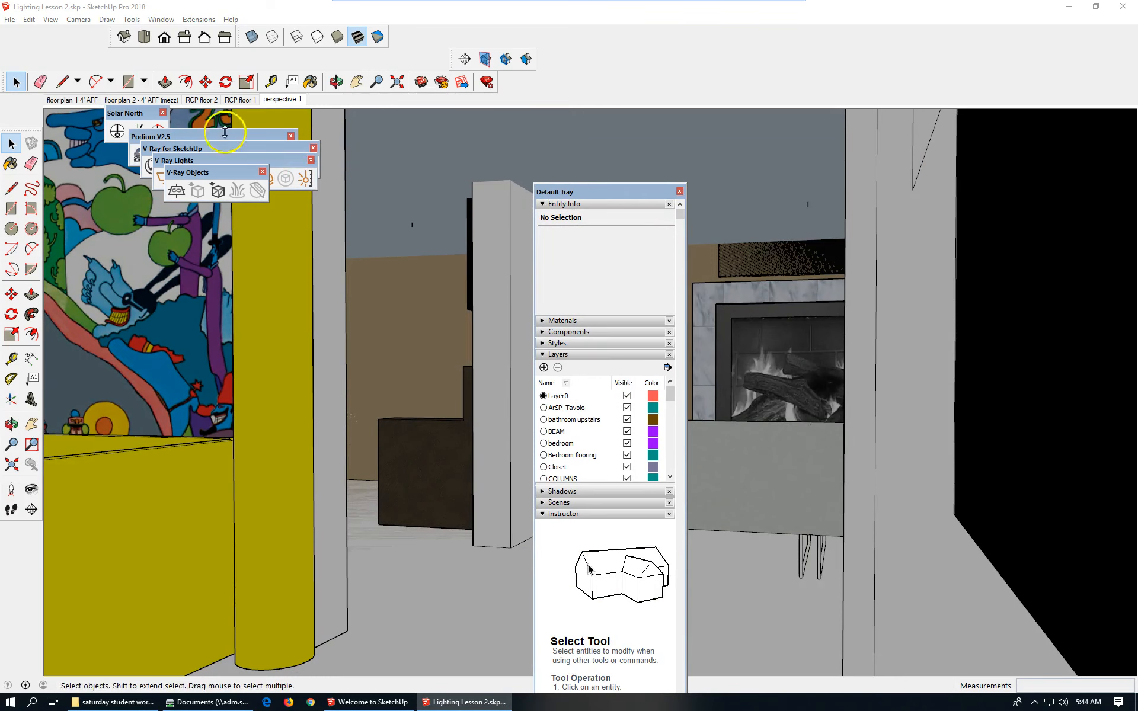
left_click(80, 19)
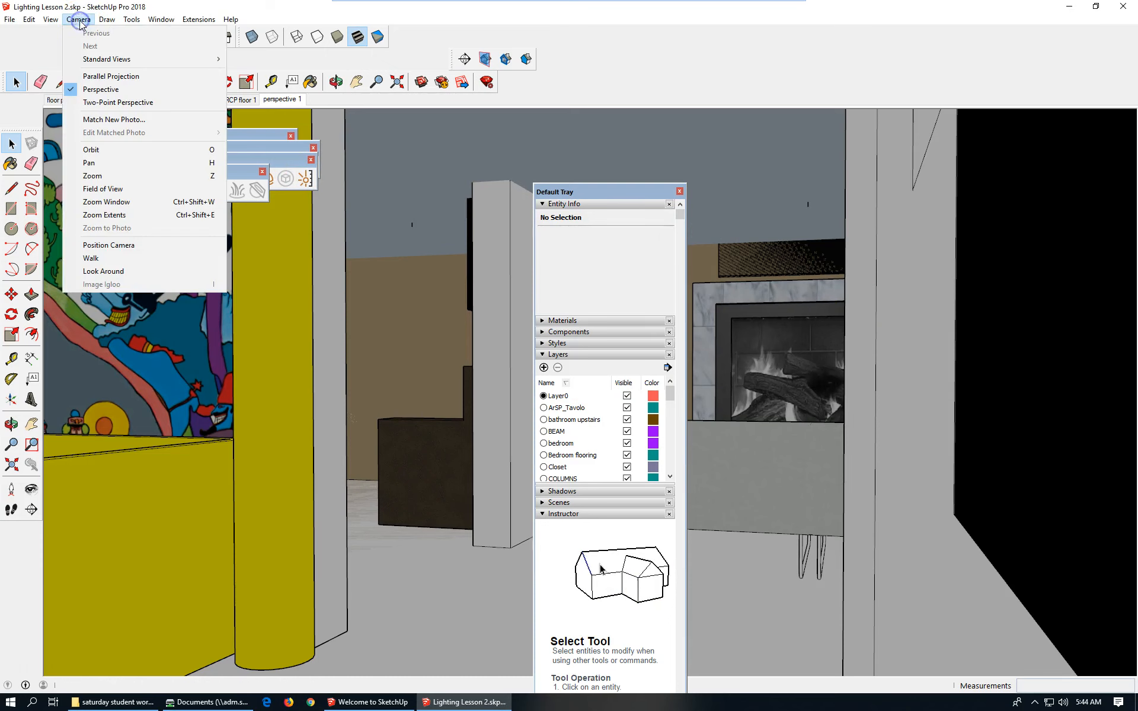
left_click(182, 272)
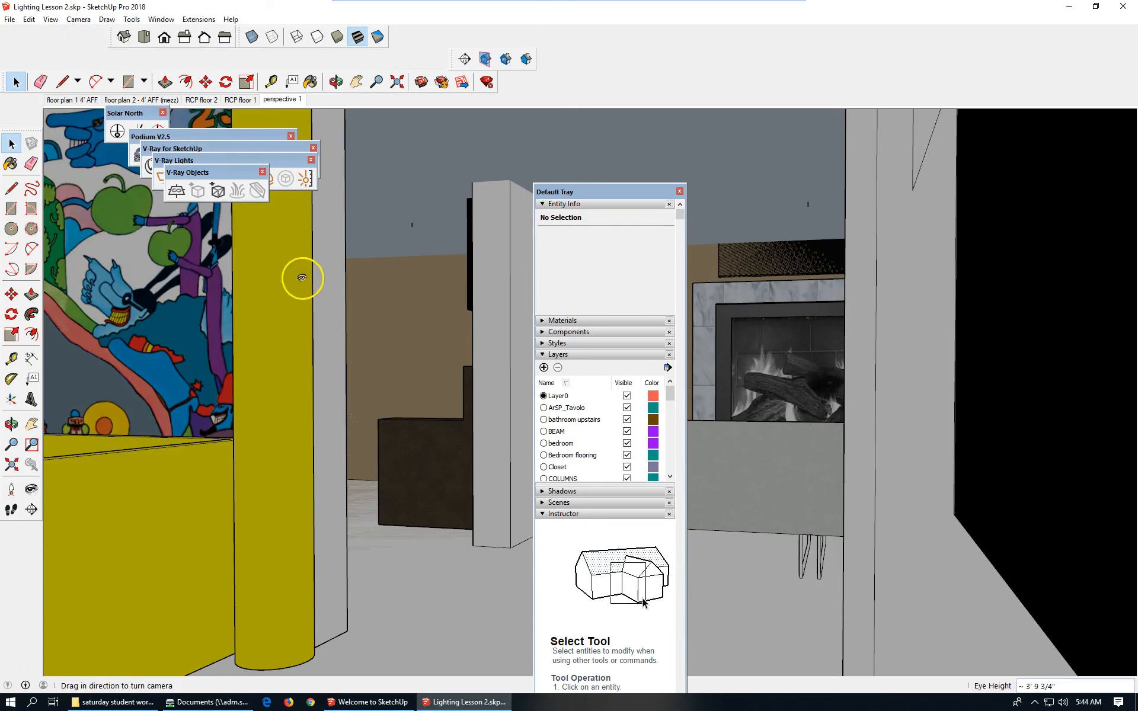
mouse_move(268, 281)
left_mouse_down()
mouse_move(94, 295)
mouse_move(90, 335)
mouse_move(108, 326)
left_mouse_up()
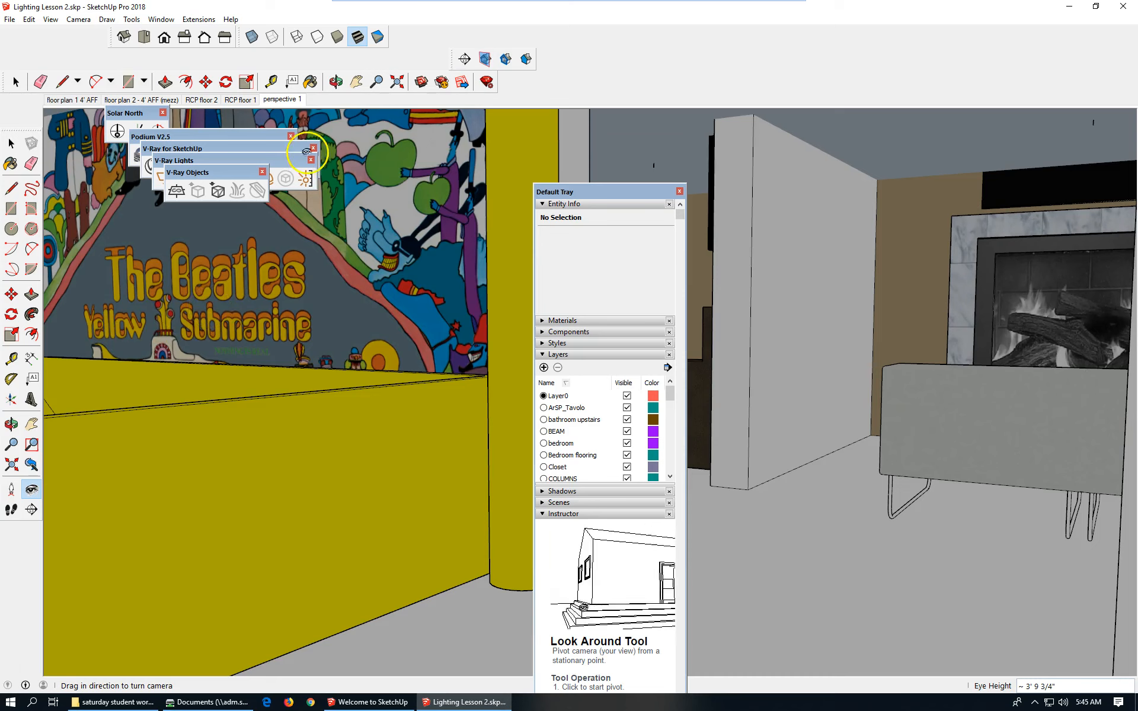
Step: Move the Default Tray up and away from the middle of the view, and display the model's list of scenes
left_click_drag(609, 195, 893, 179)
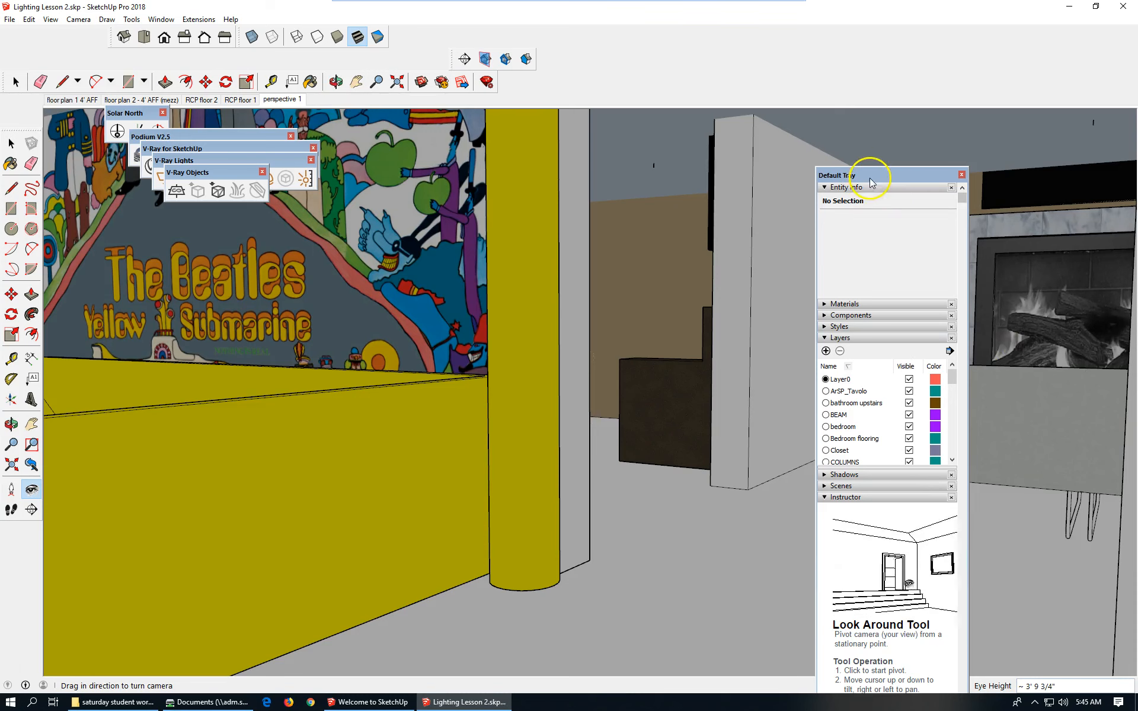
left_click_drag(872, 171, 878, 35)
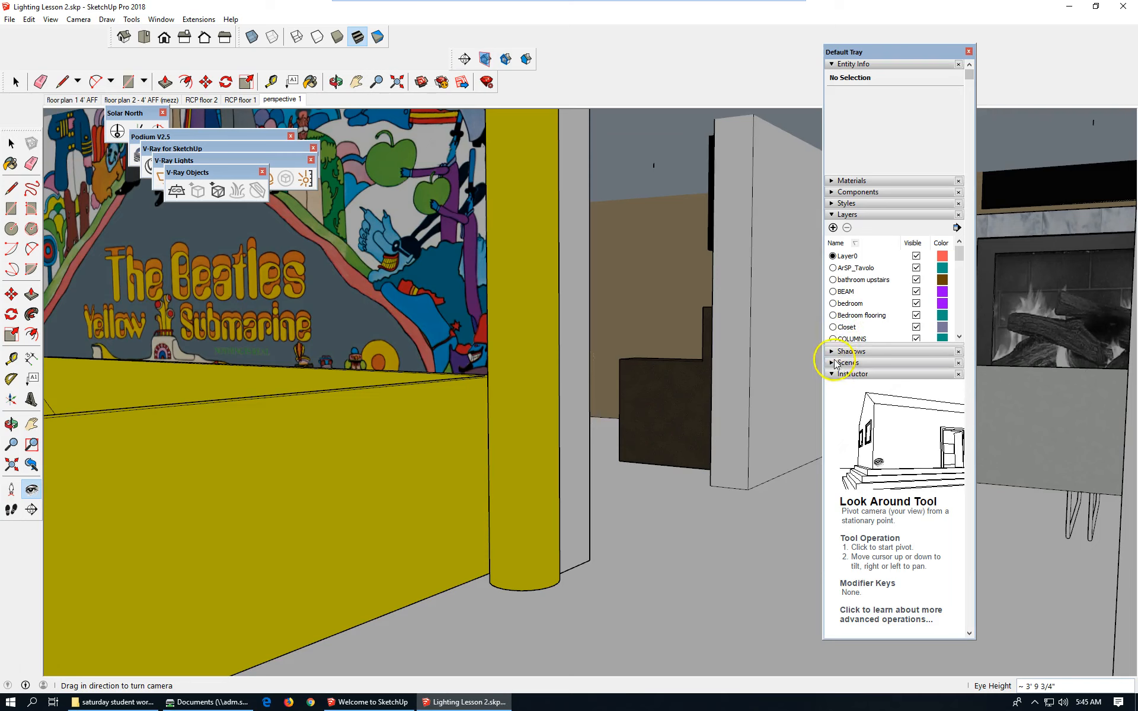
left_click(833, 353)
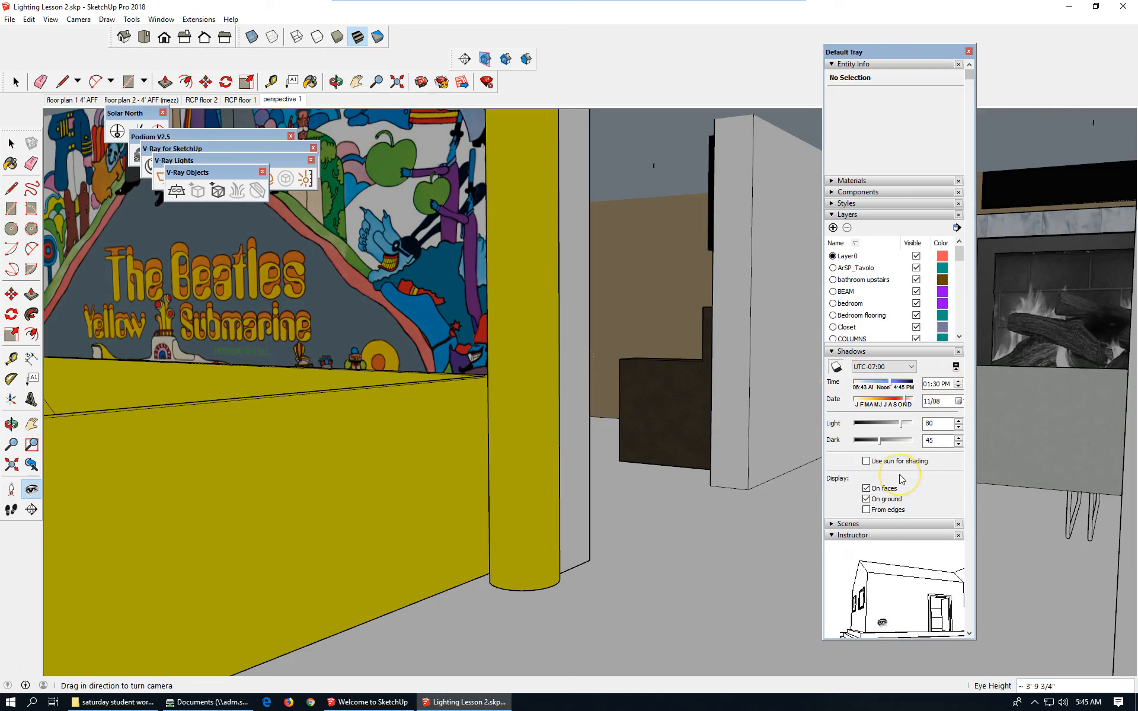
left_click(833, 351)
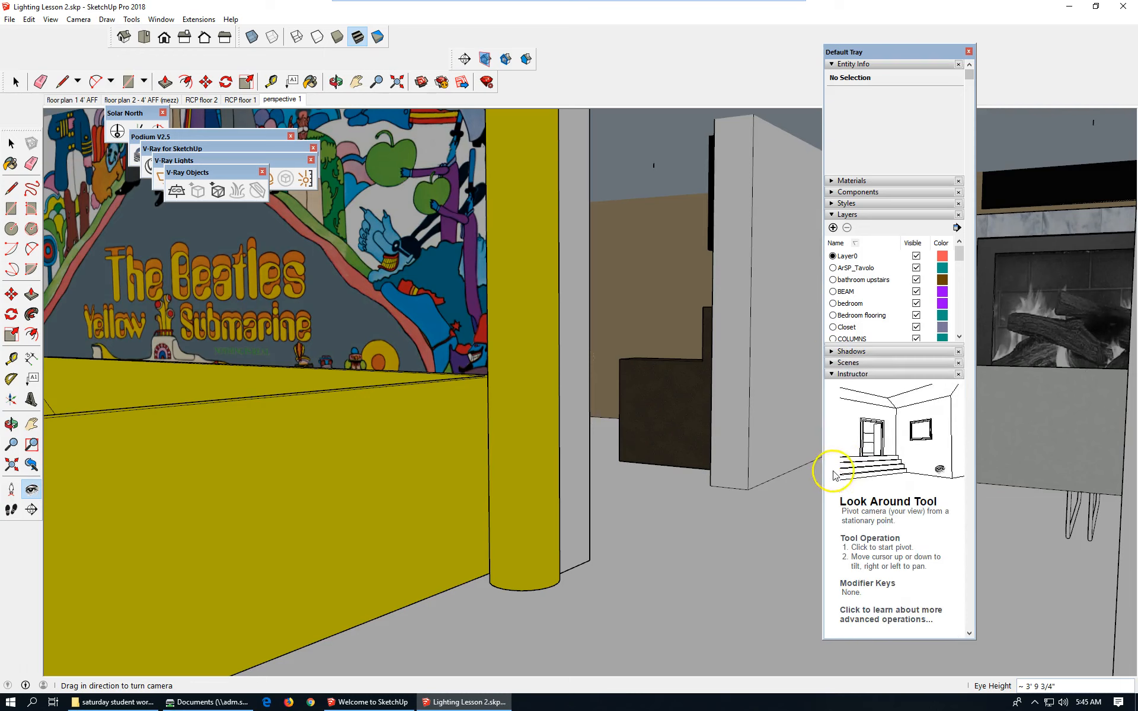
left_click(831, 363)
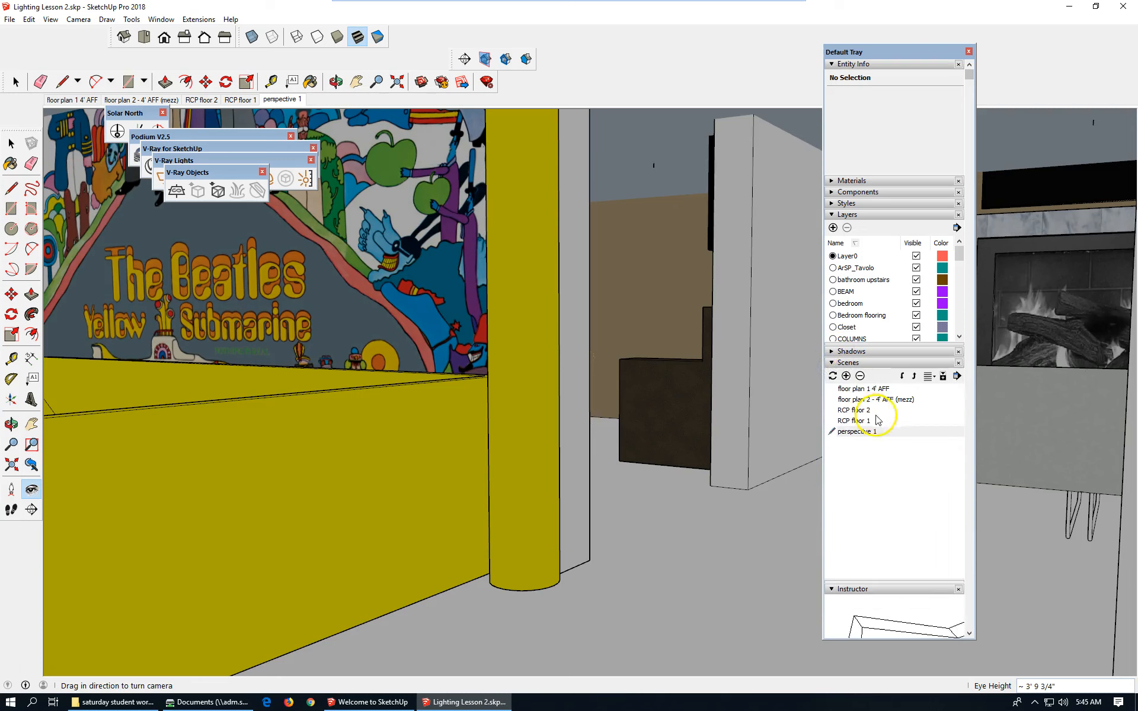
Step: Add a new scene of the current mural view and name it "perspective 2"
left_click(846, 376)
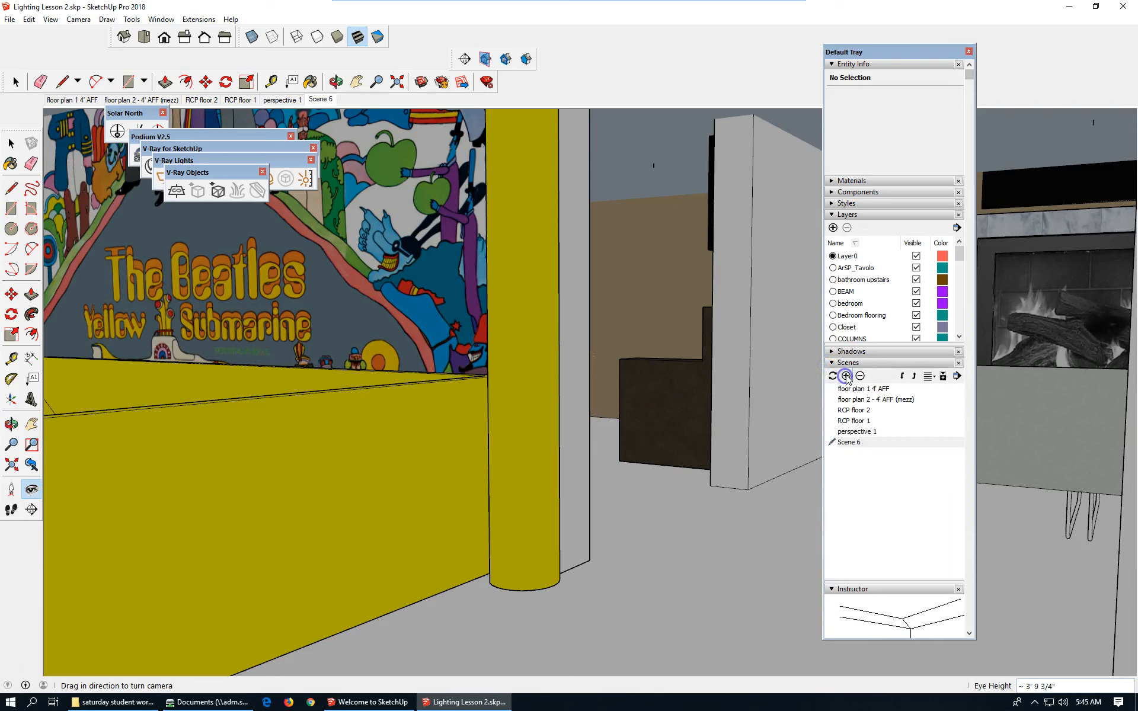
right_click(847, 442)
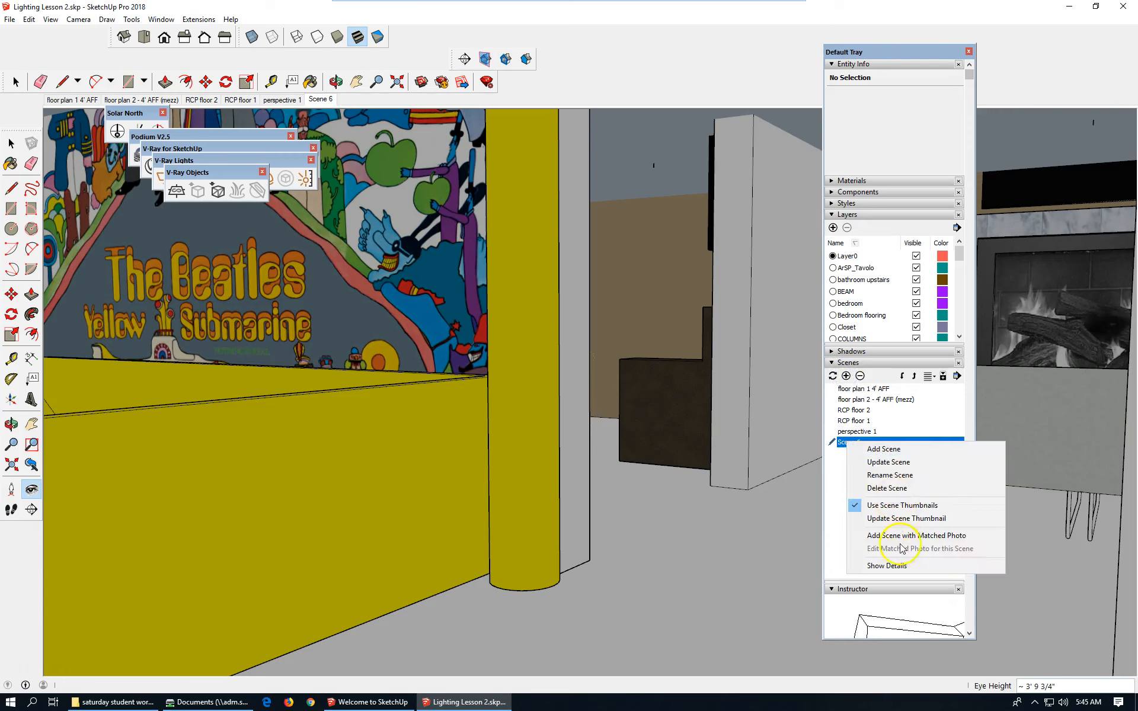
left_click(892, 475)
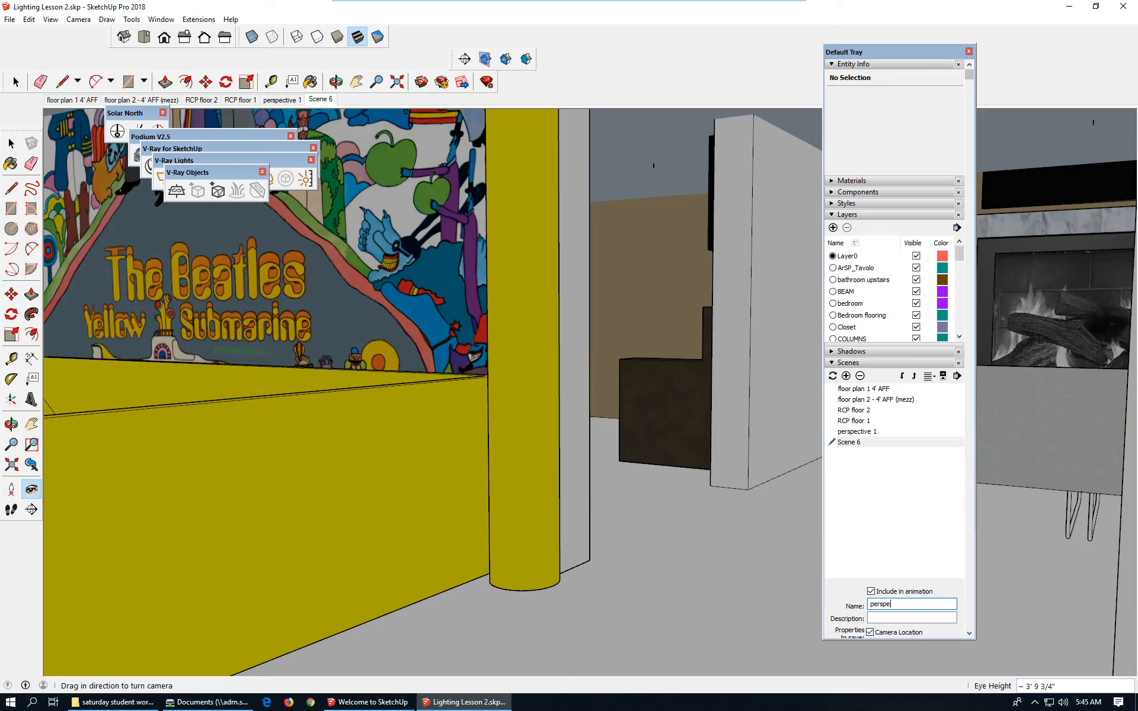
type("perspective 2")
key("Return")
Step: Collapse the layer list, show the shadow settings and move the sun time to 3:54 PM
left_click(835, 216)
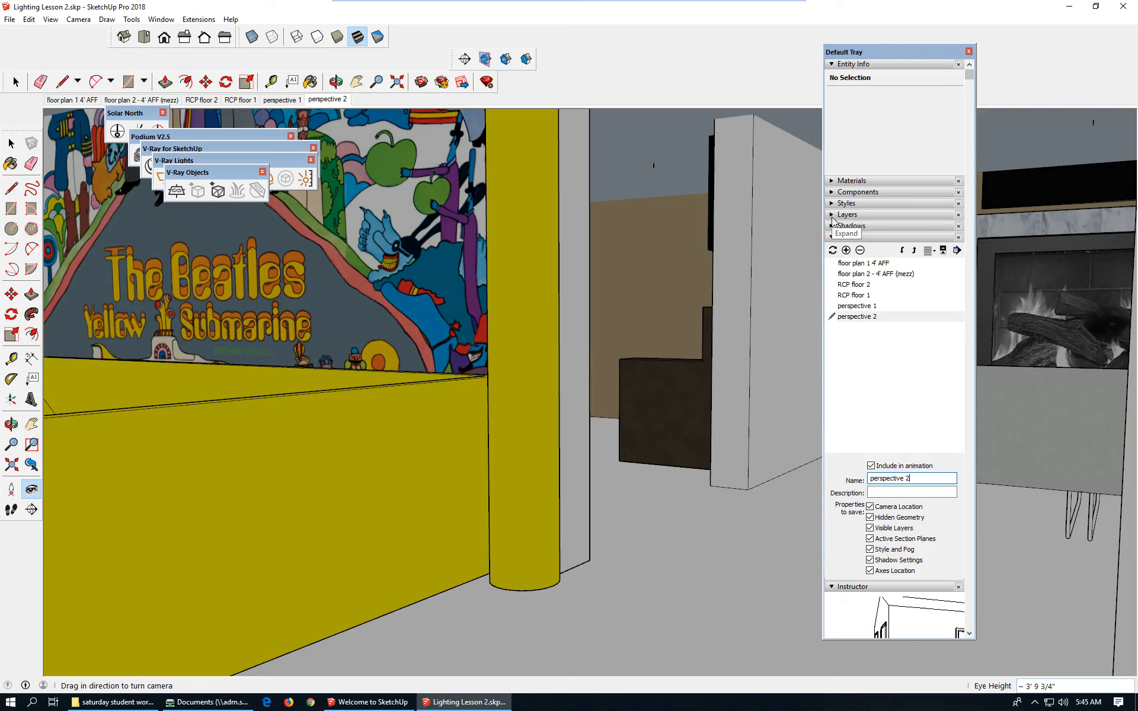
left_click(833, 227)
left_click(901, 279)
left_click_drag(889, 259, 884, 261)
left_click(877, 257)
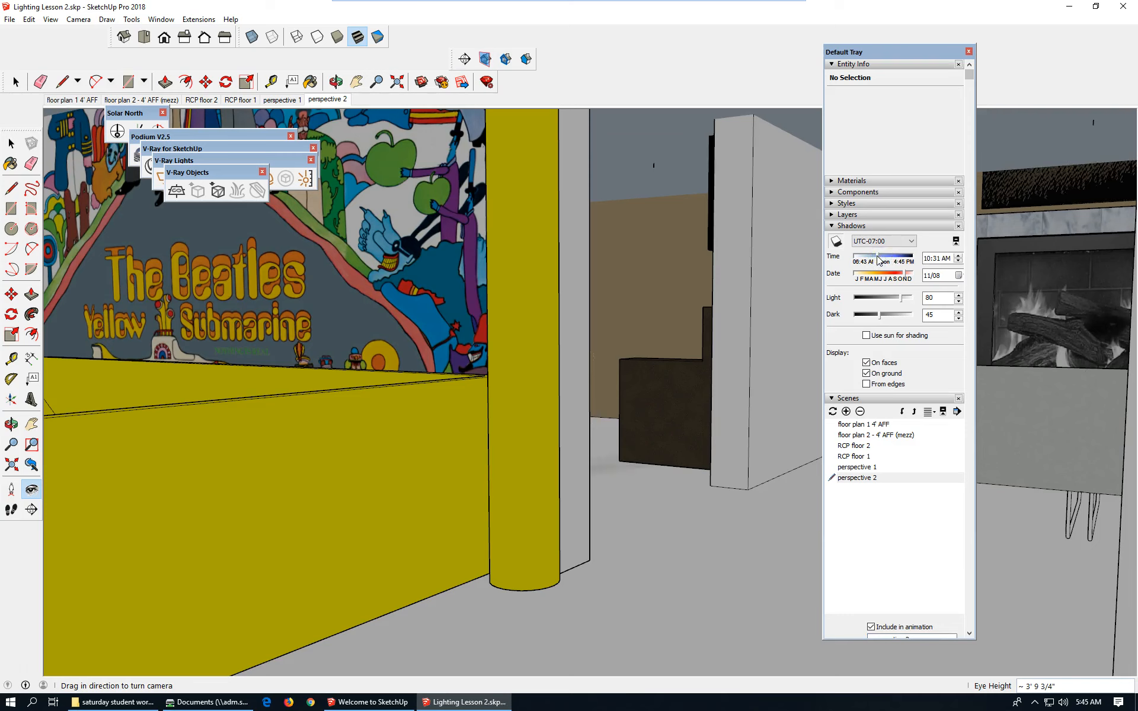
left_click(908, 257)
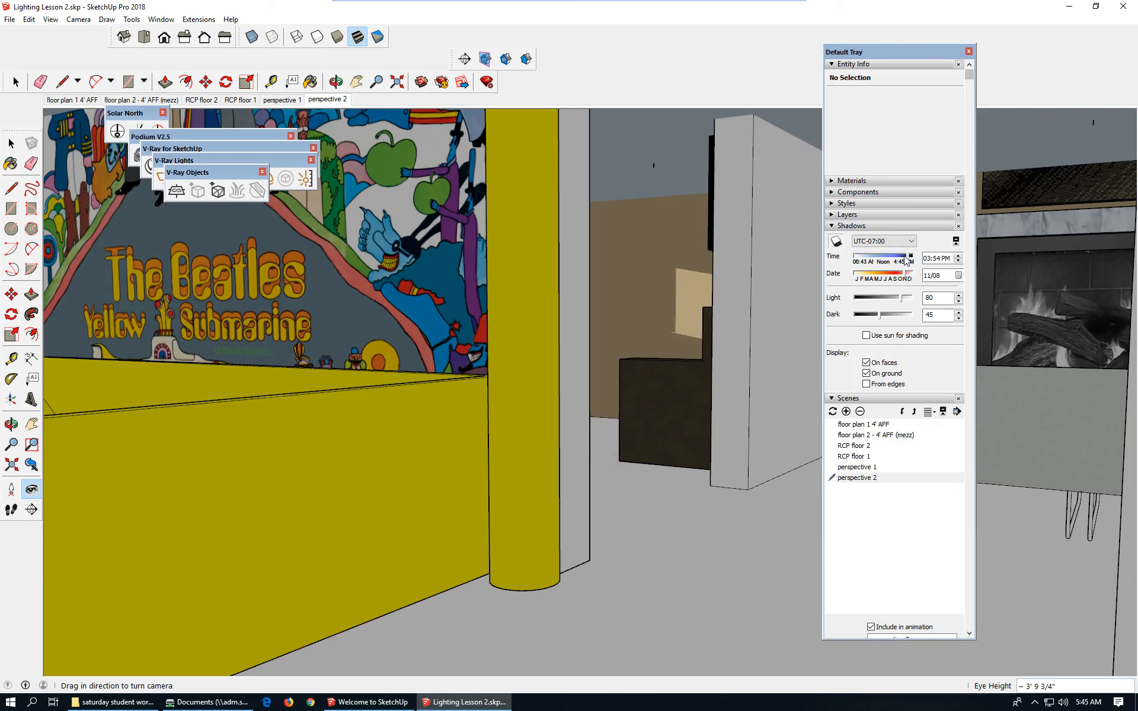
Step: Fine-tune the shadow time minute by minute back to 3:29 PM
left_click(940, 260)
left_click(939, 259)
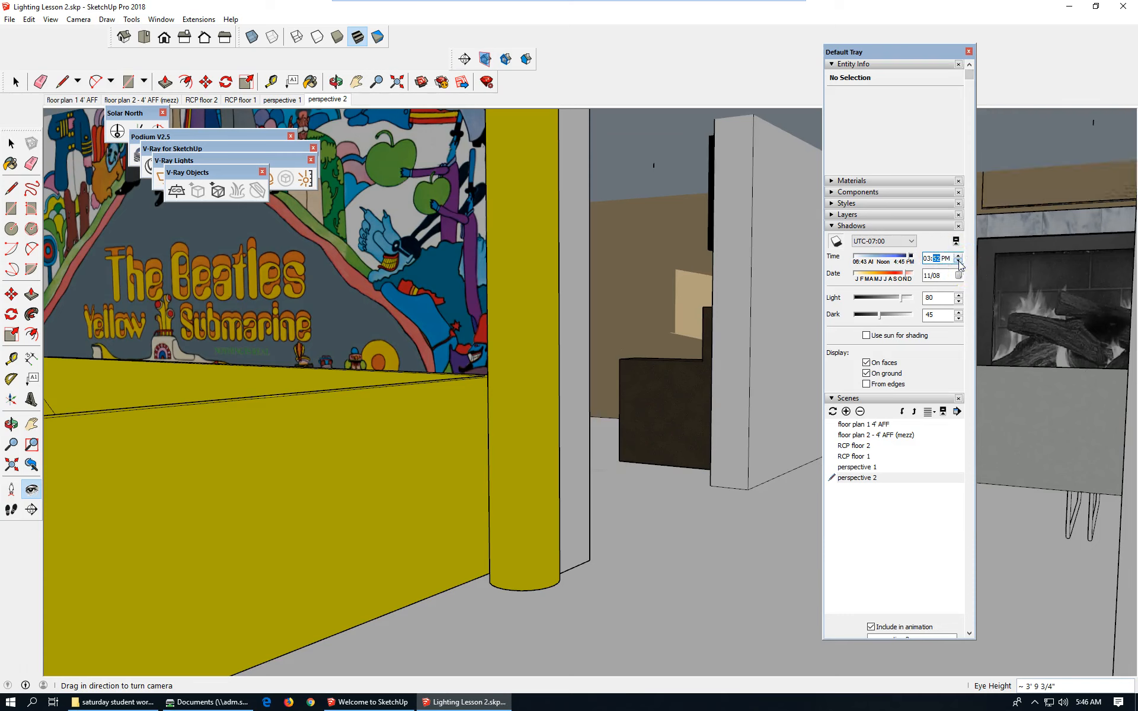
left_click(959, 261)
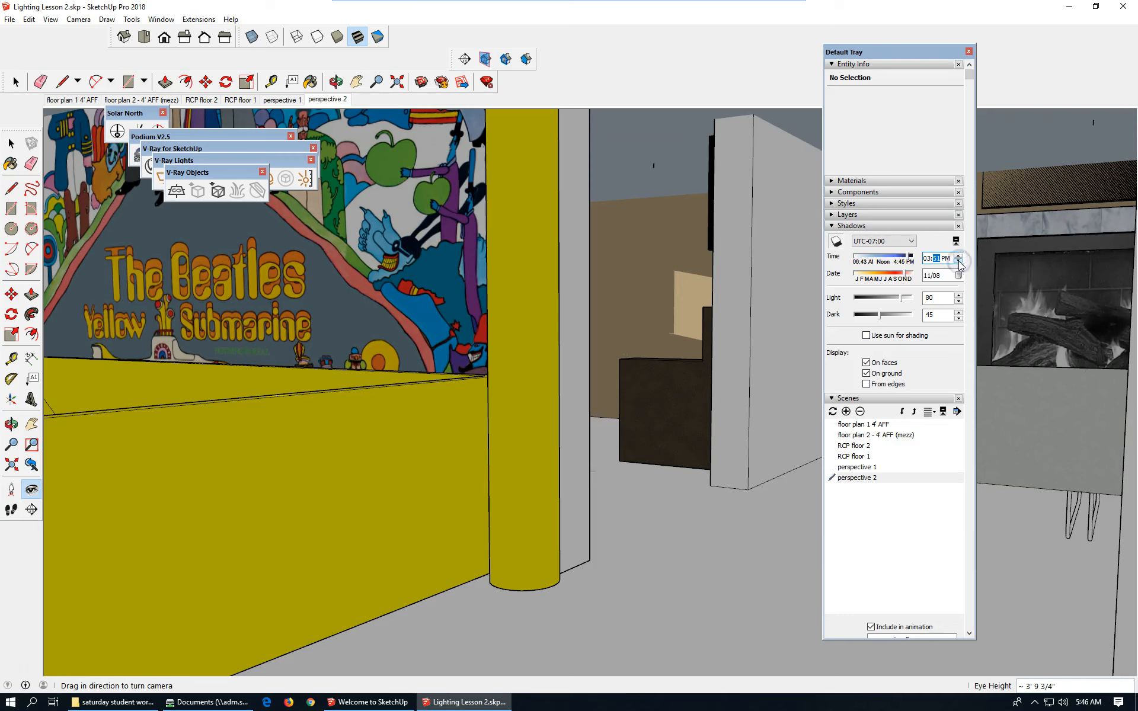
left_click(959, 261)
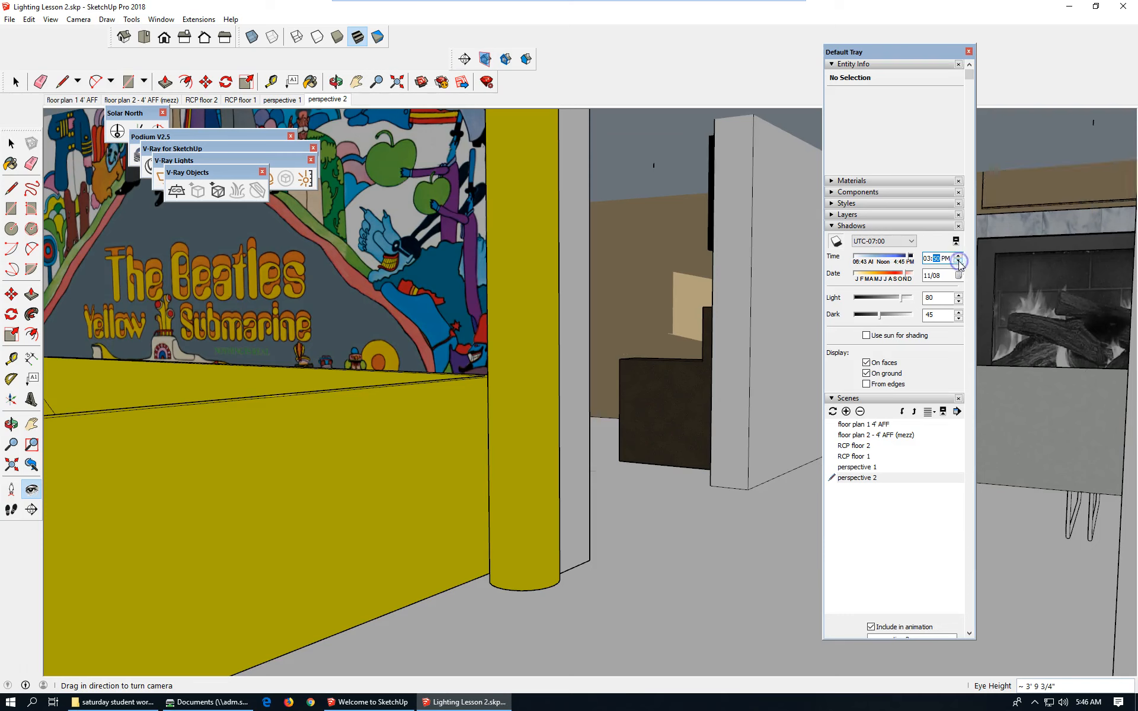
left_click(959, 262)
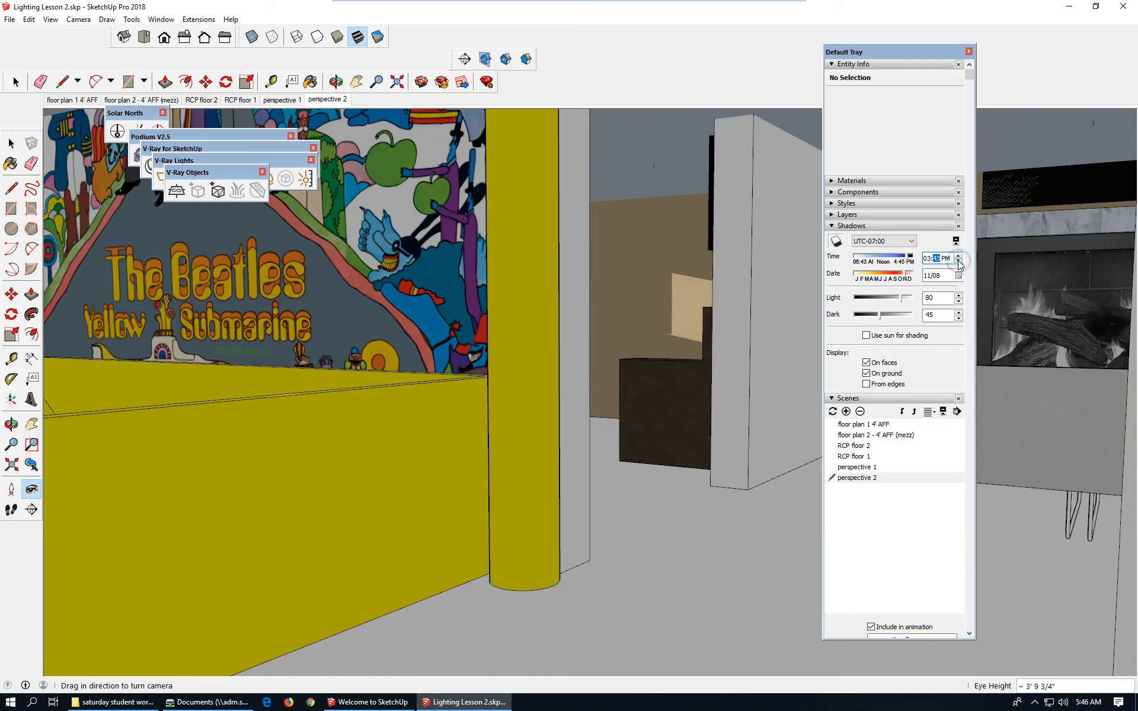
left_click(959, 261)
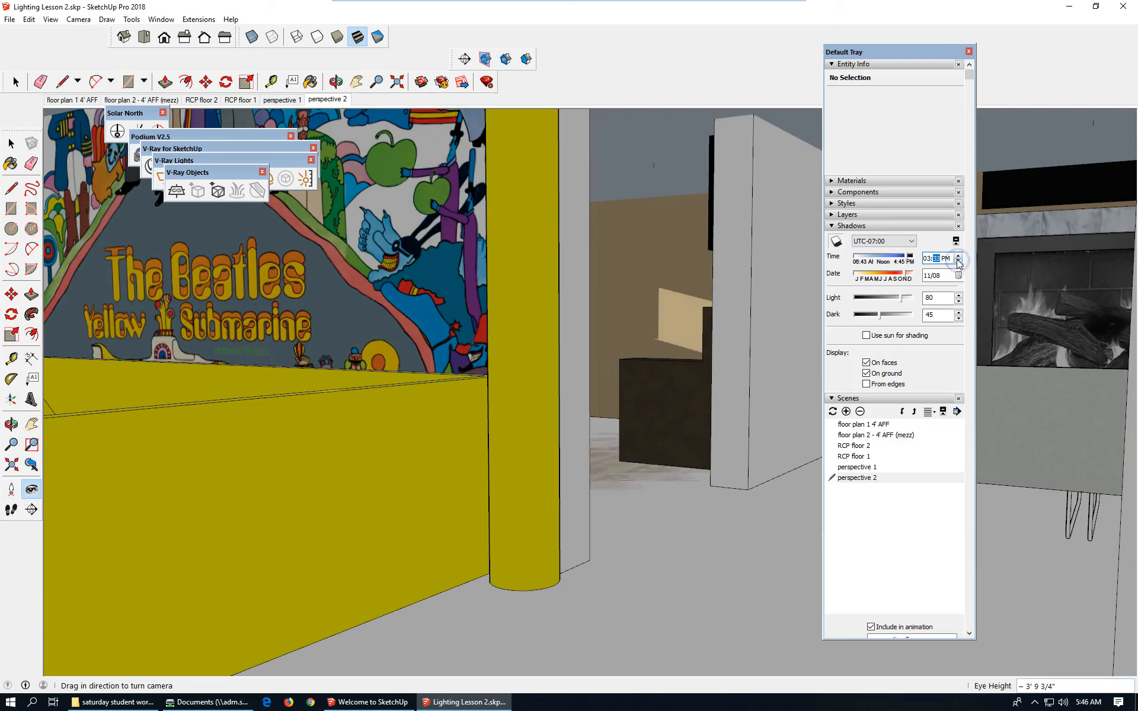
left_click(959, 261)
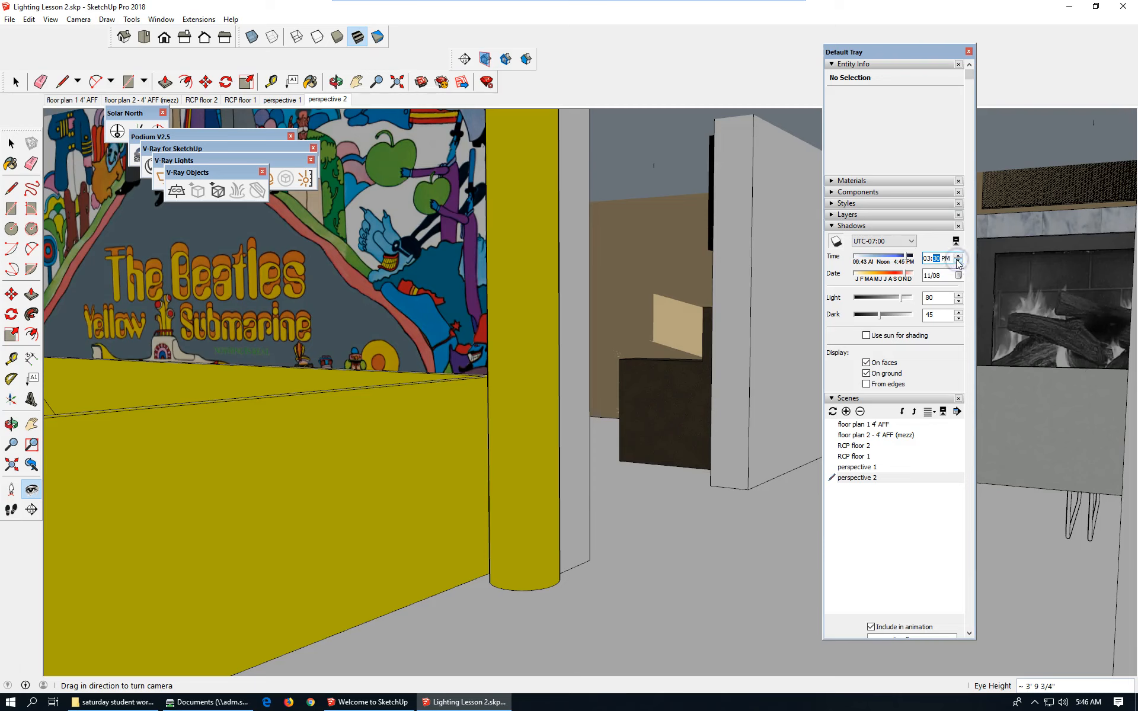
left_click(959, 261)
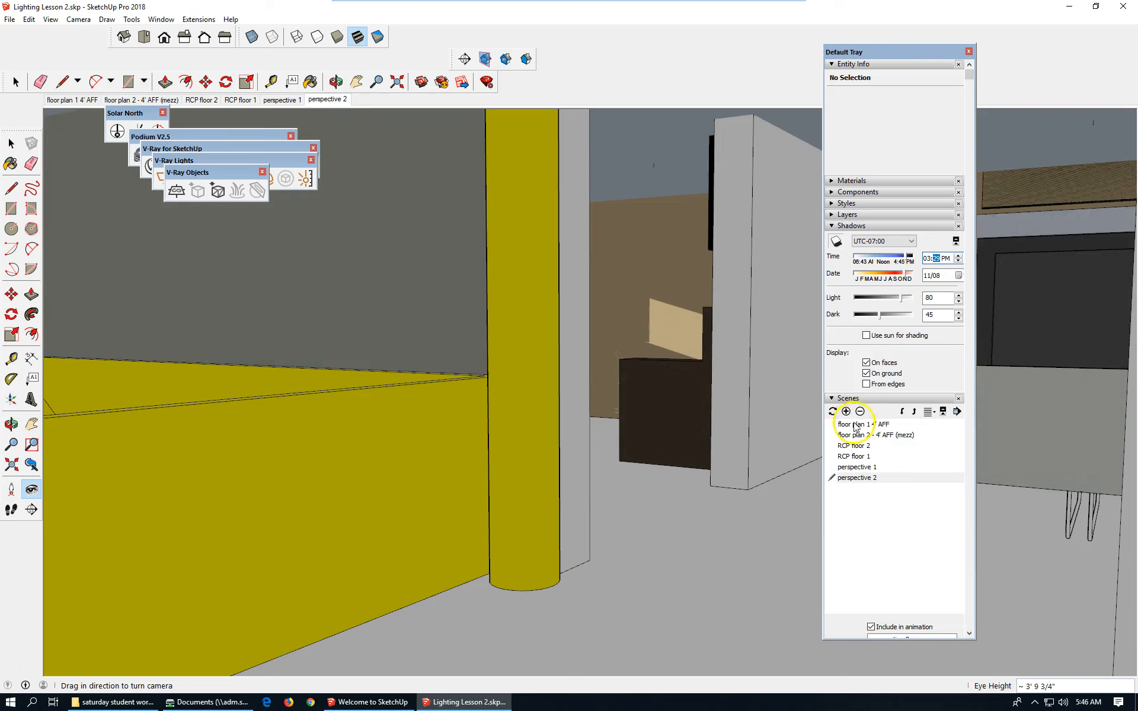
Step: Update the perspective 2 scene so that it stores the new shadow time
left_click(857, 479)
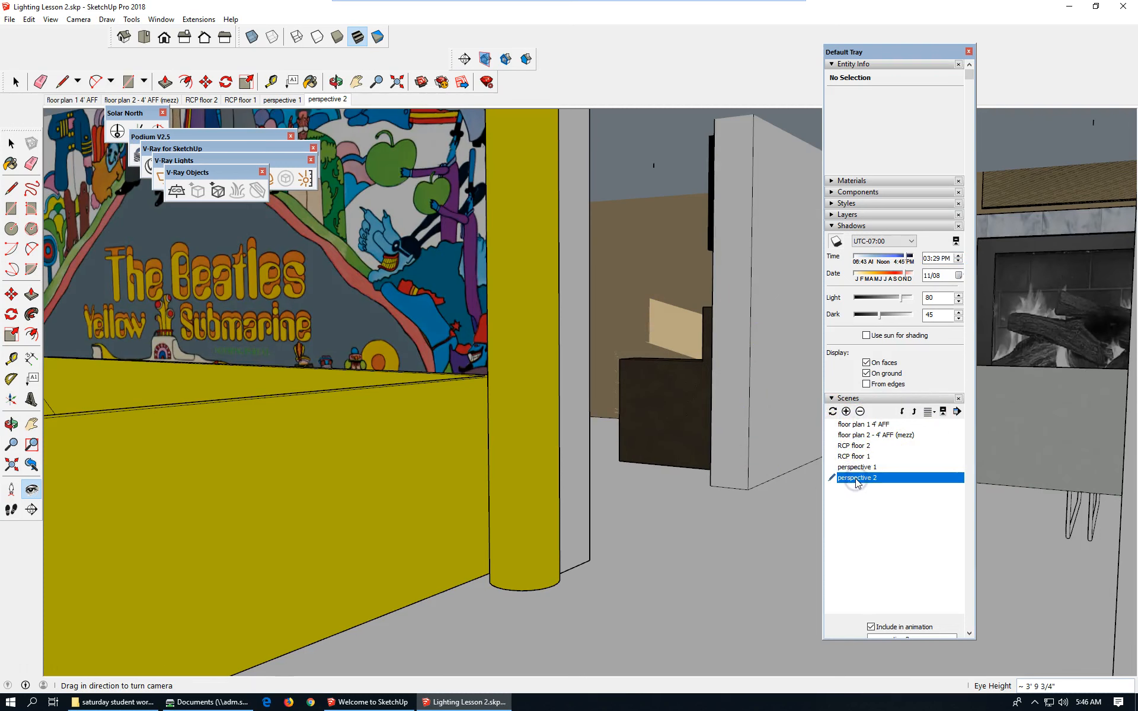
left_click(833, 412)
left_click(865, 391)
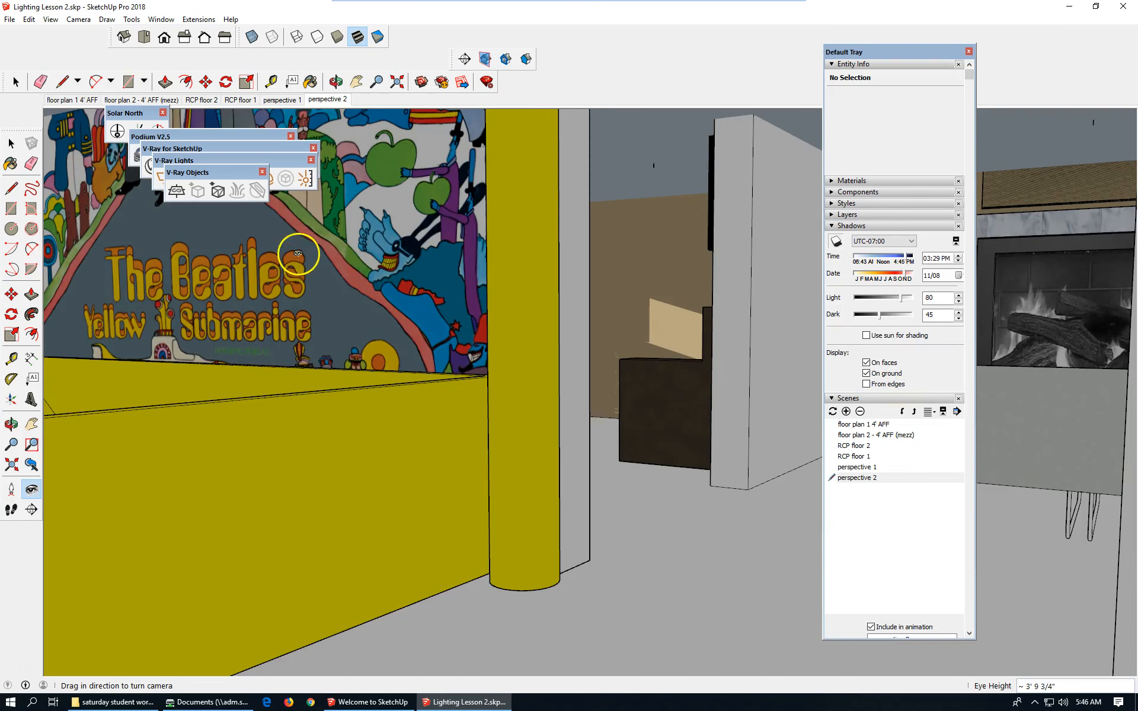
Step: Bring the V-Ray for SketchUp tools to the front and start a V-Ray render of the perspective 2 view
left_click(206, 160)
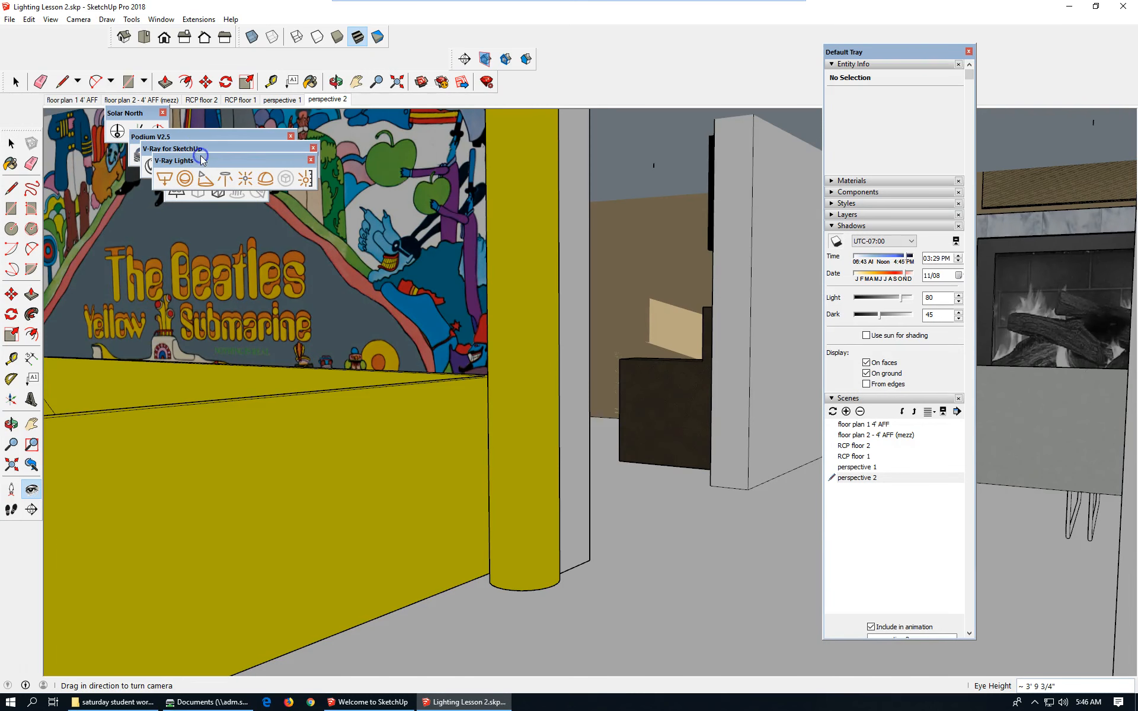
left_click(208, 149)
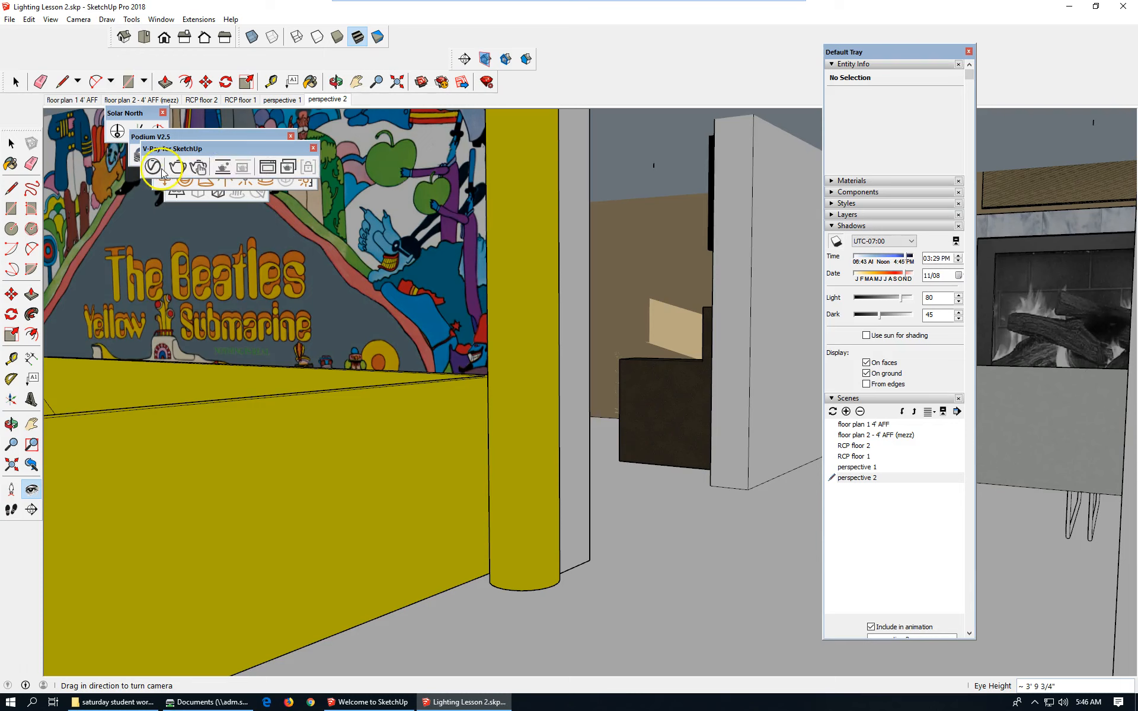
left_click(178, 168)
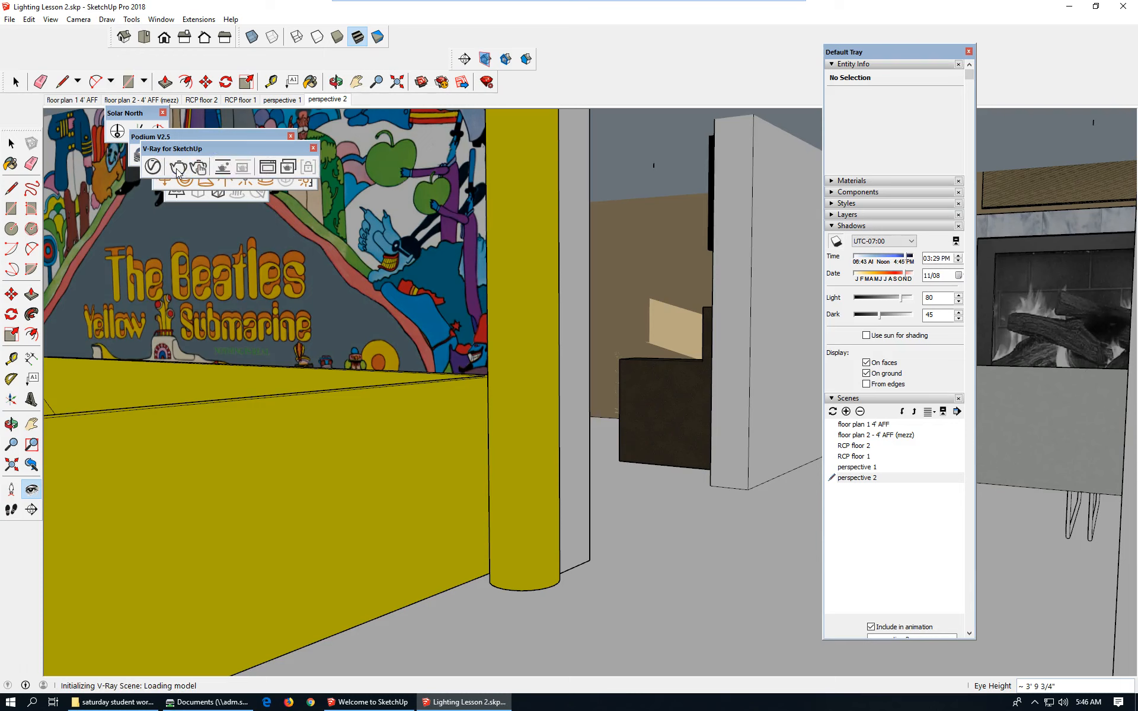
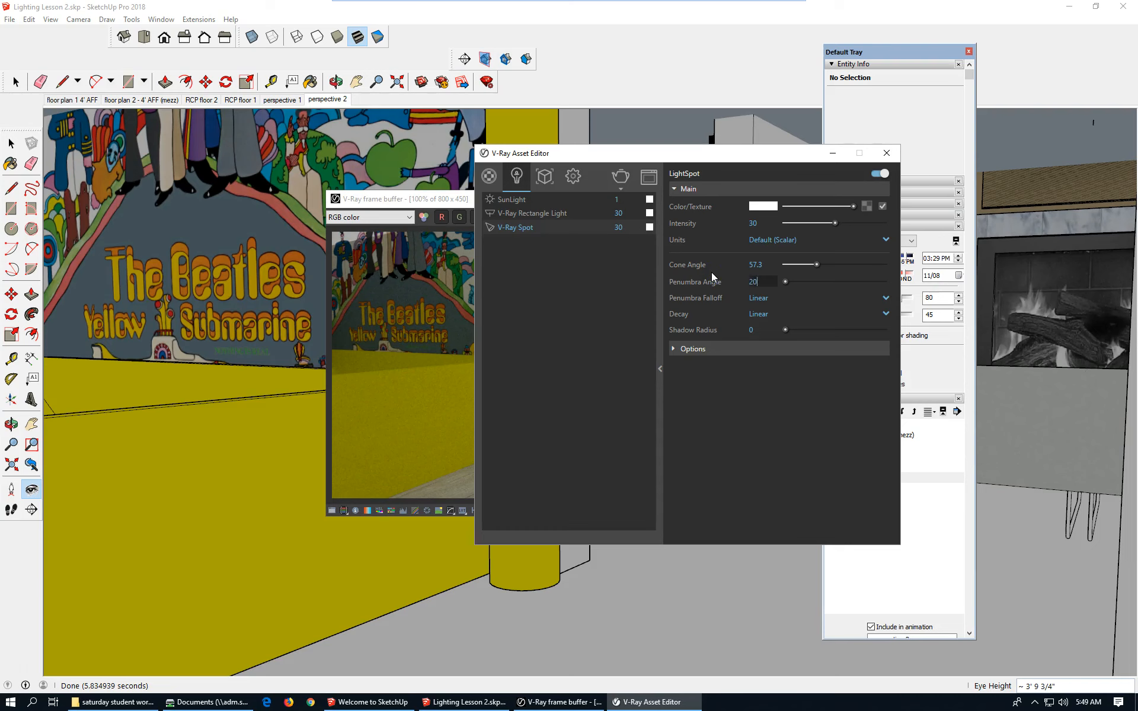
Step: Set the SunLight intensity to 20, and close the V-Ray Asset Editor and the frame buffer
left_click(588, 204)
left_click(616, 201)
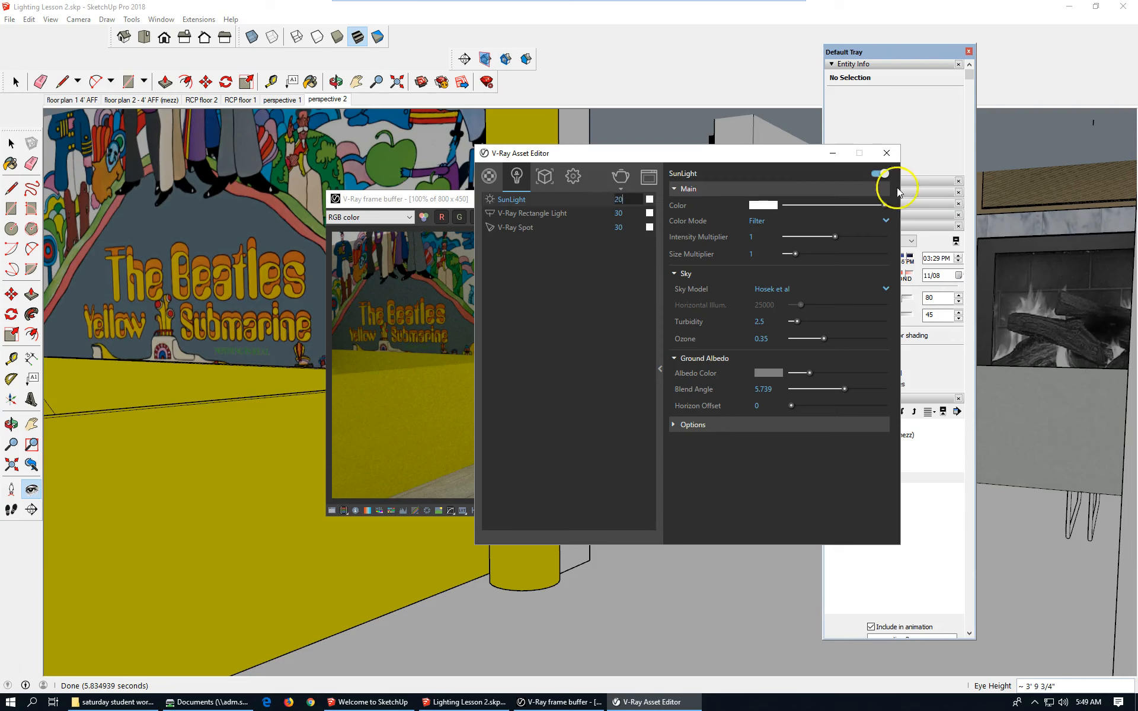
left_click(887, 153)
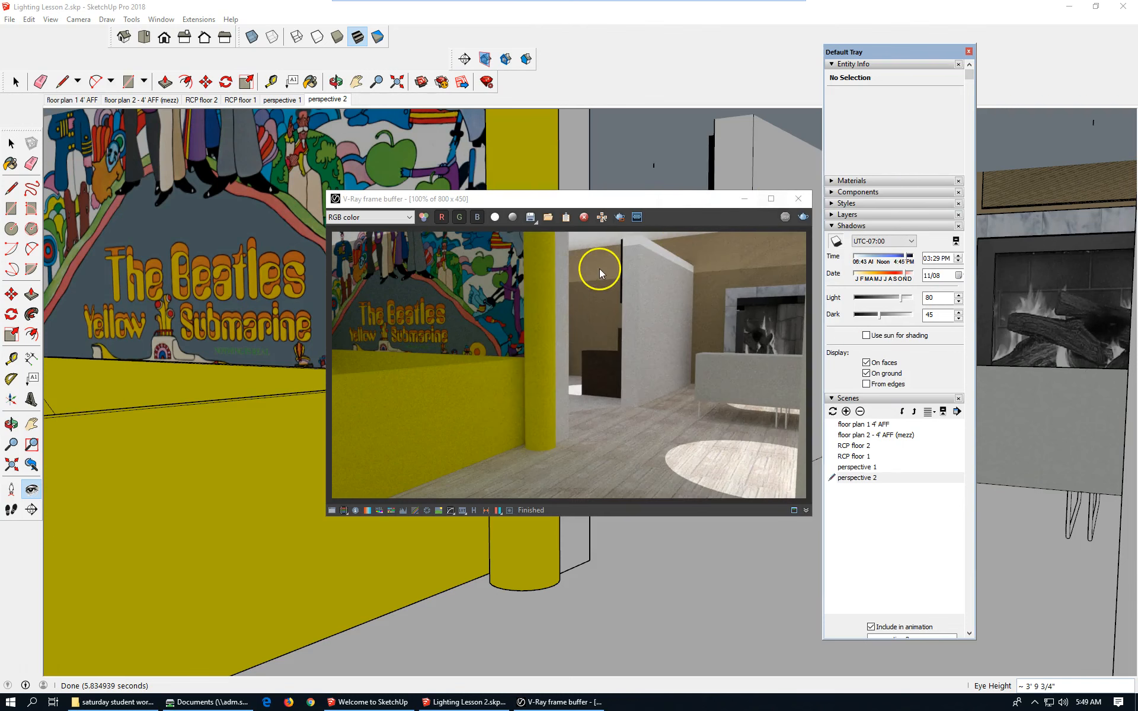
left_click(798, 199)
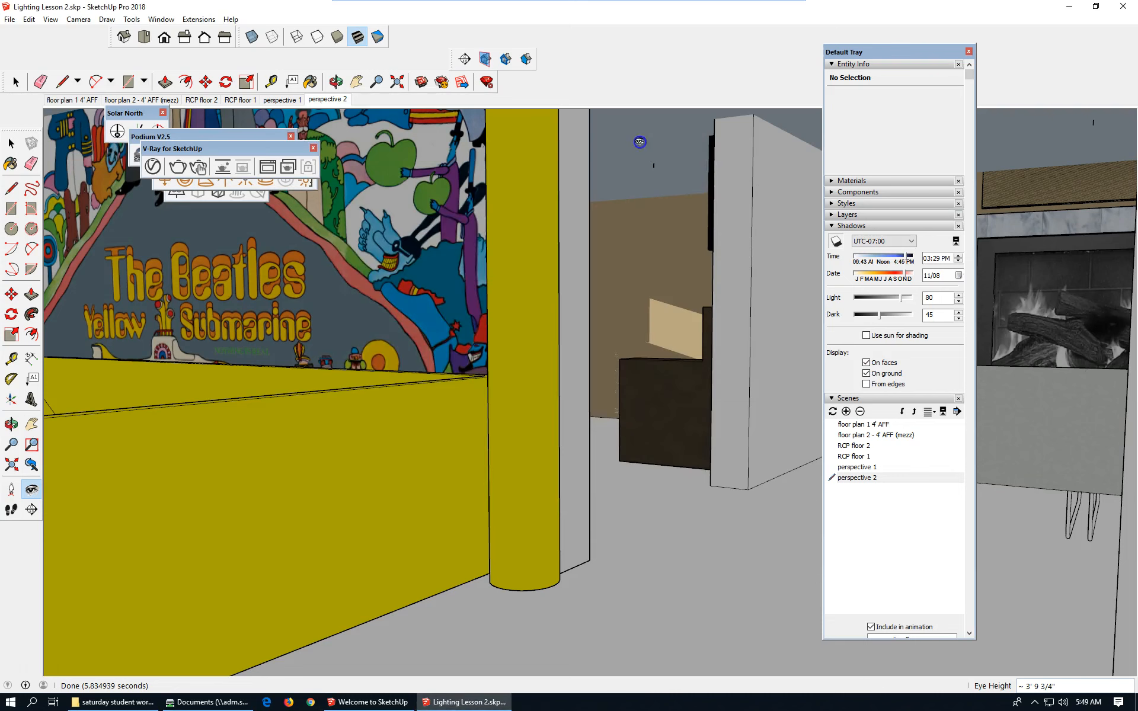
Step: Select the V-Ray rectangle light above the room and check its settings in the V-Ray Asset Editor
left_click(16, 82)
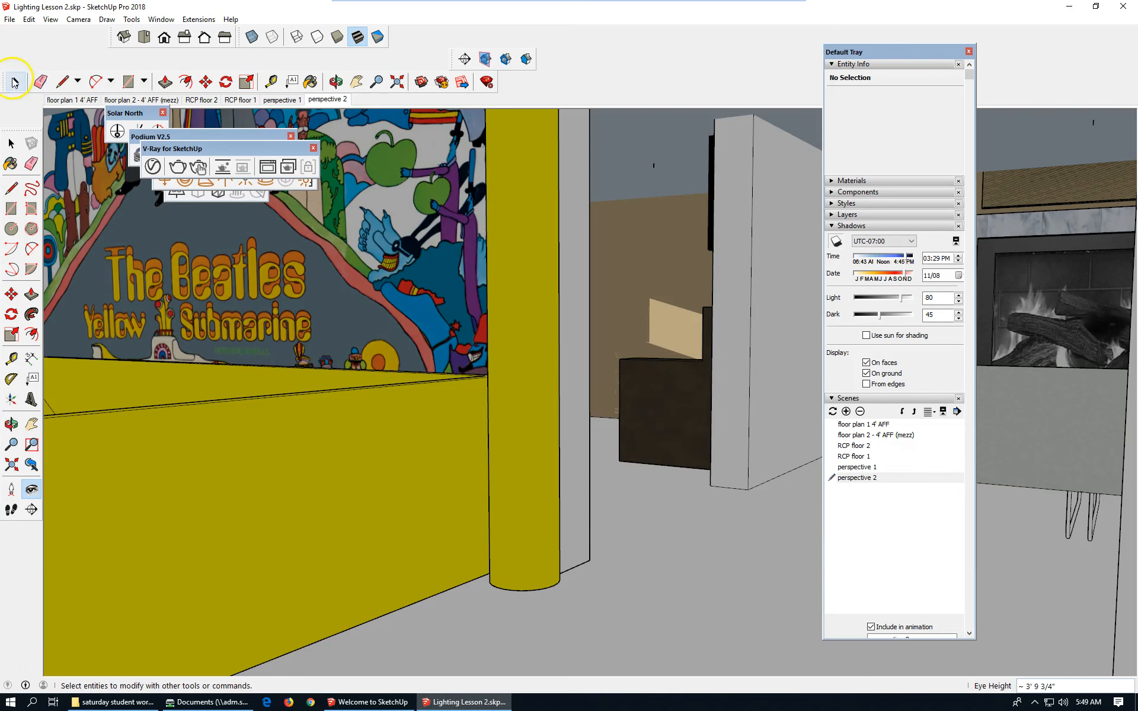
left_click(677, 125)
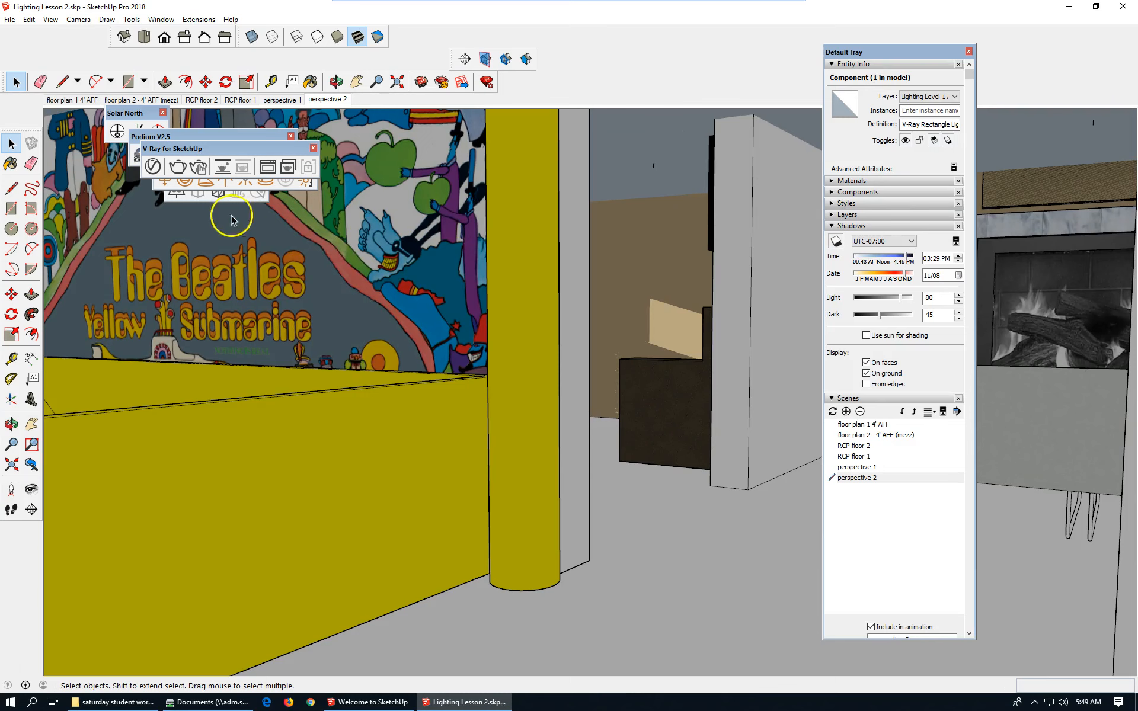
left_click(152, 168)
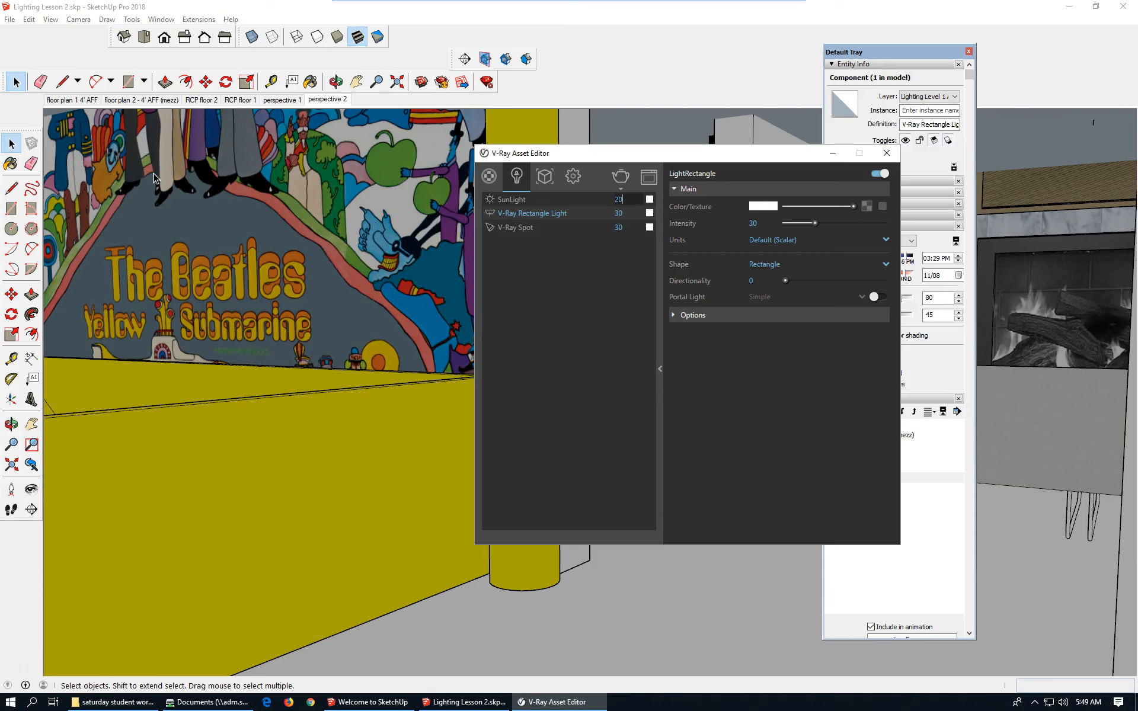
left_click(886, 153)
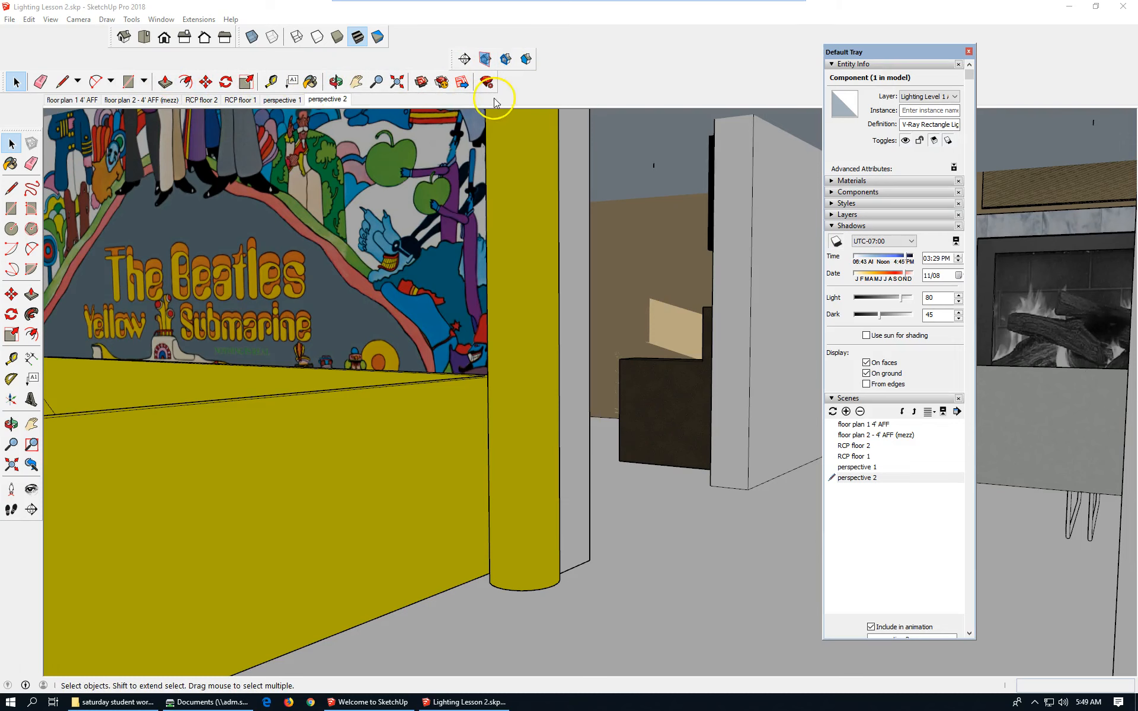
Step: Render the perspective 2 view again with V-Ray and close the frame buffer
left_click(670, 70)
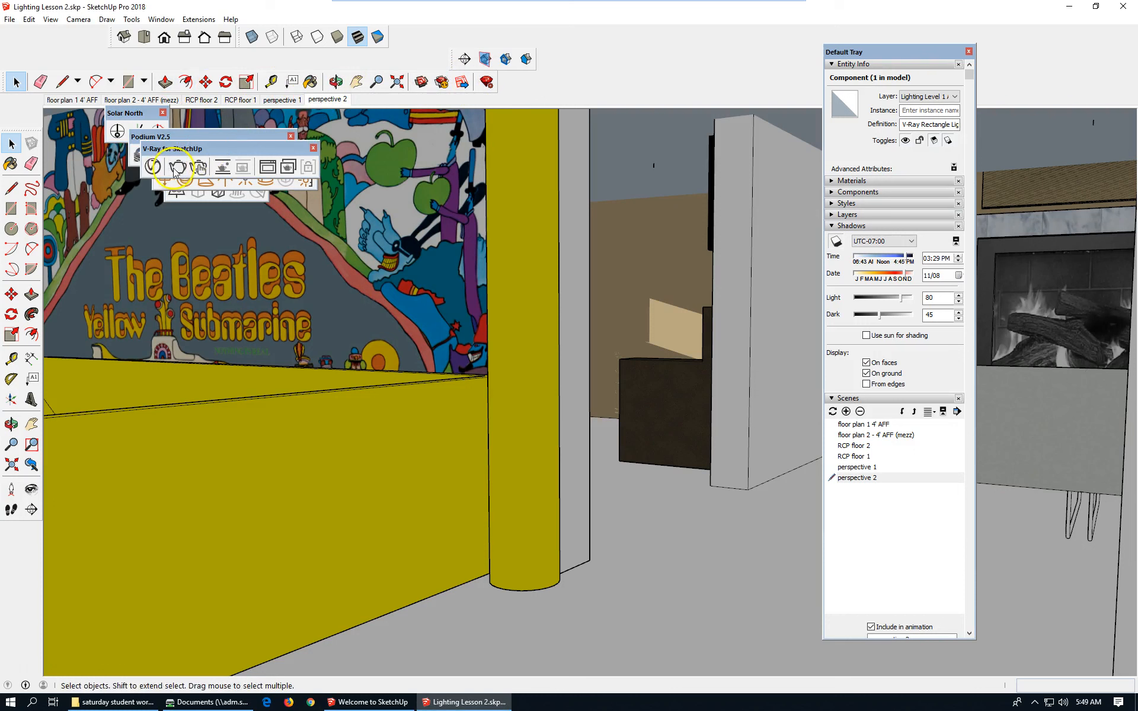
left_click(177, 167)
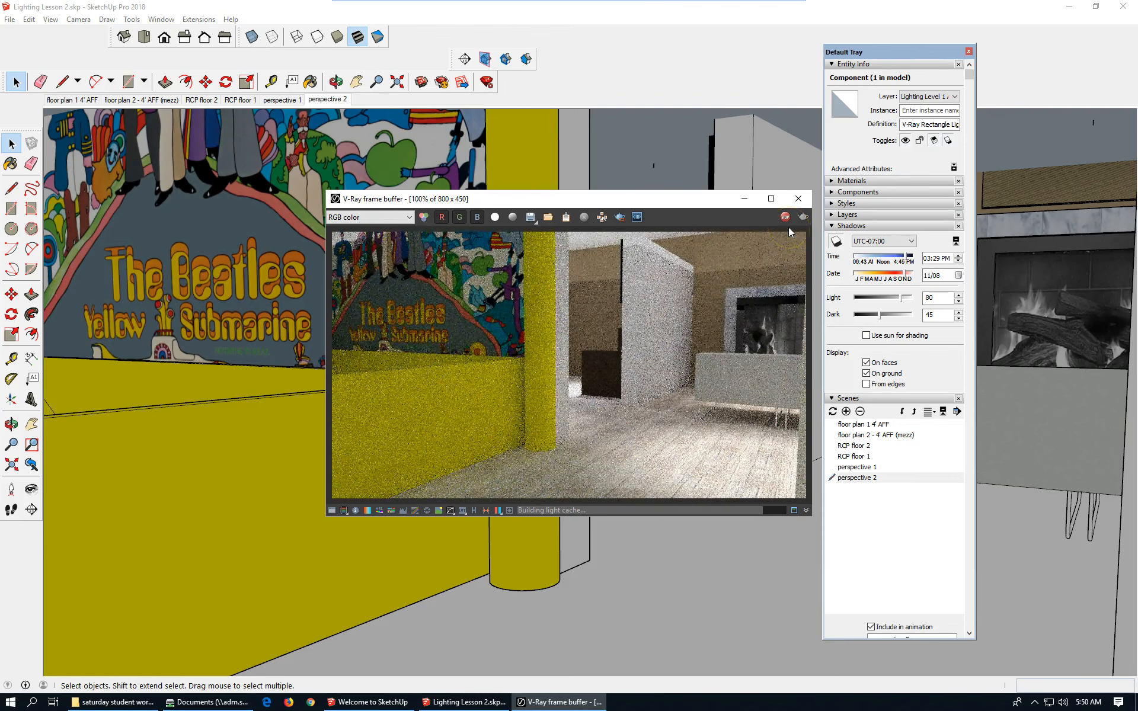
left_click(798, 198)
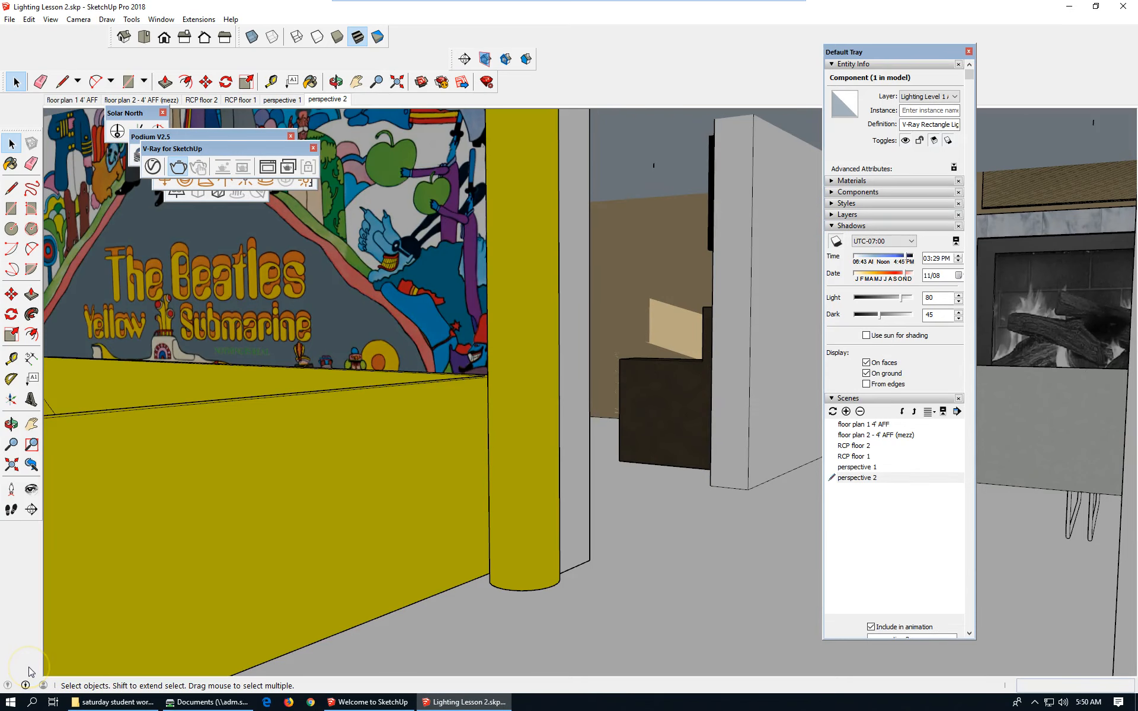
Step: Show the RCP floor 1 scene in isometric view and select the dotted grid group over the plan
left_click(231, 99)
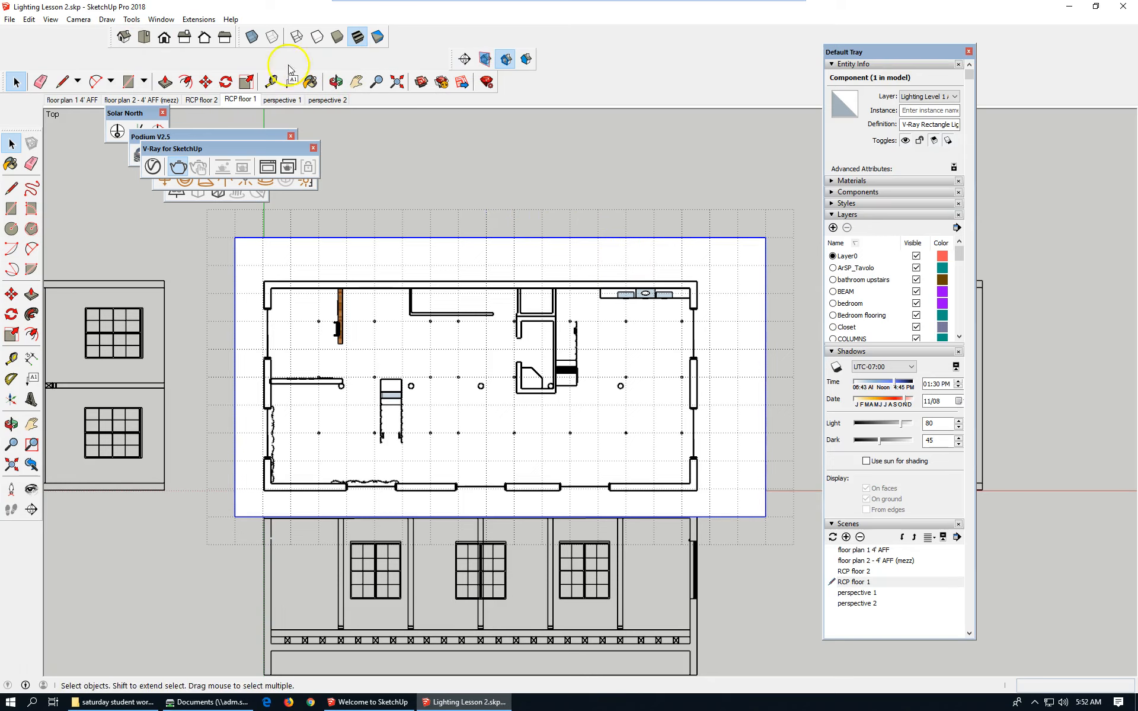
left_click(131, 43)
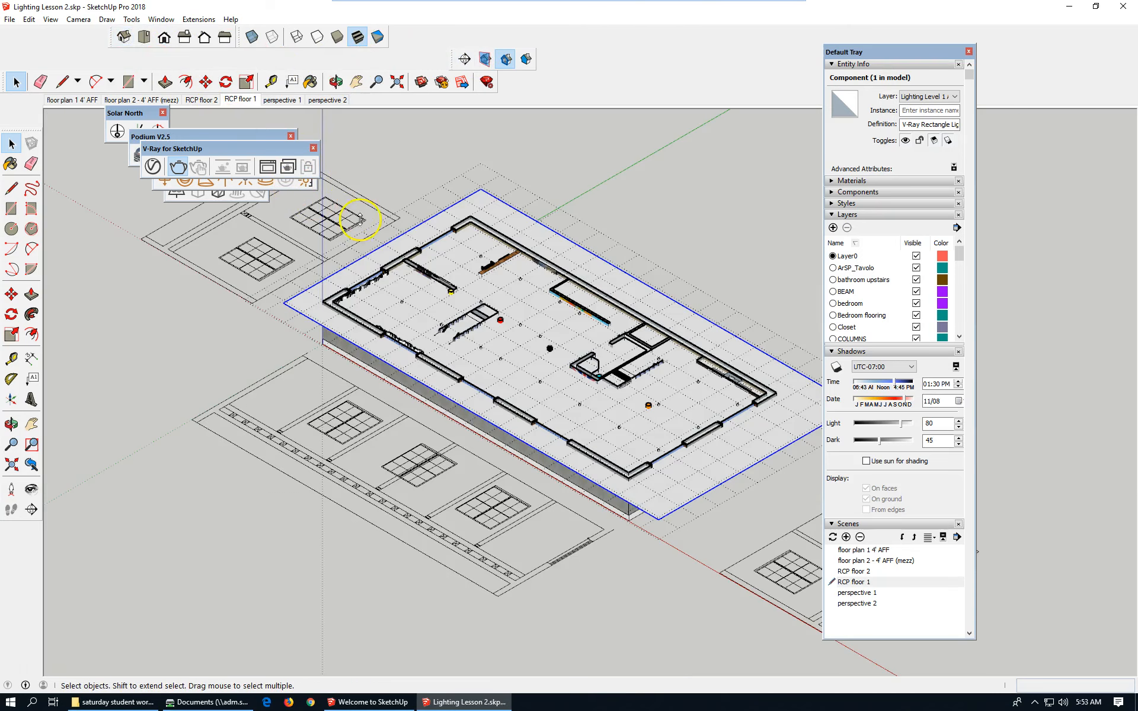
left_click(739, 451)
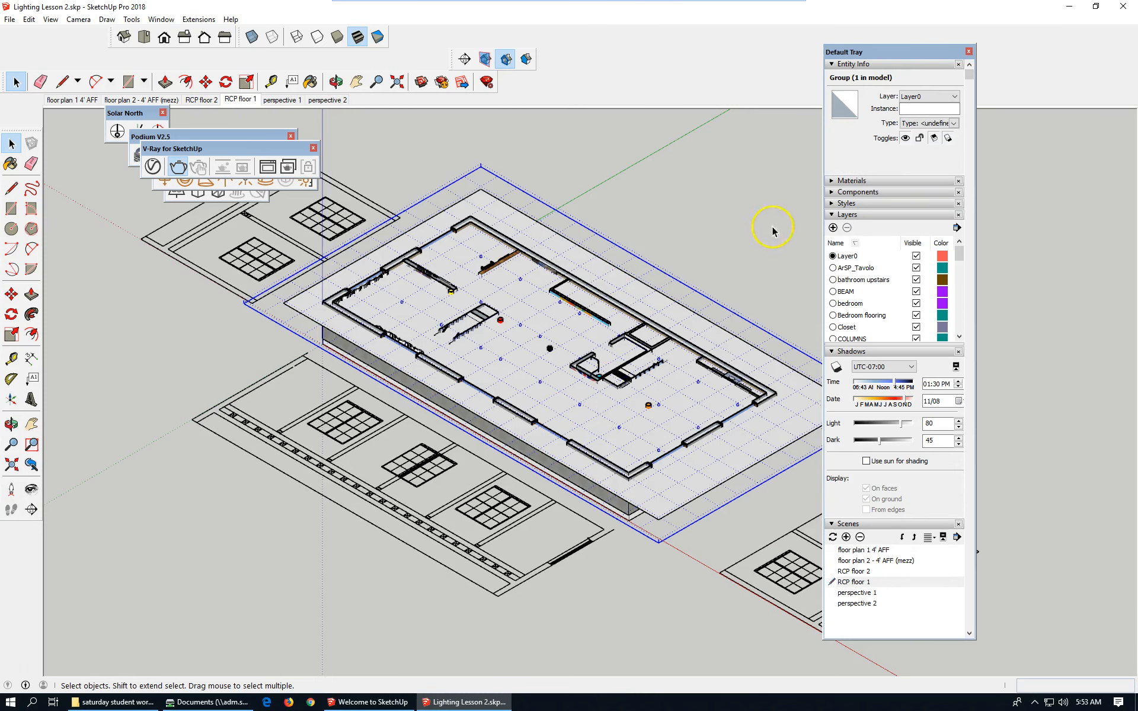
Step: Hide the Lighting Level 1 ambient layer so the furnished first floor can be viewed up close
left_click_drag(960, 254, 960, 295)
left_click(917, 256)
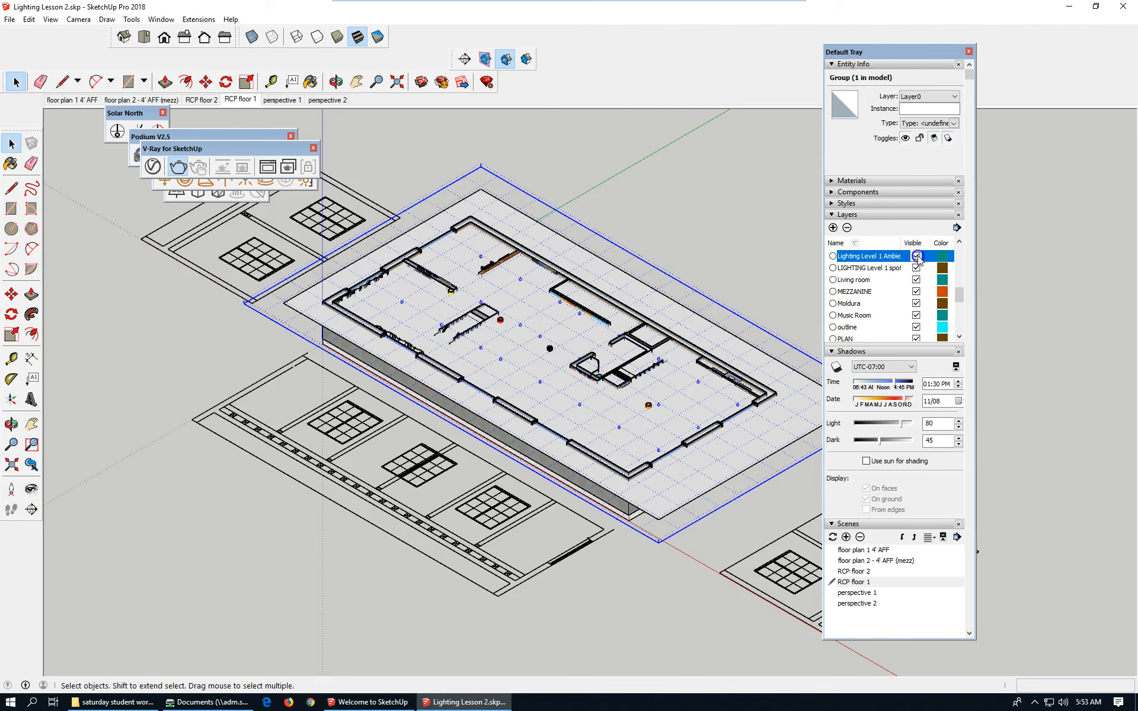
left_click(917, 256)
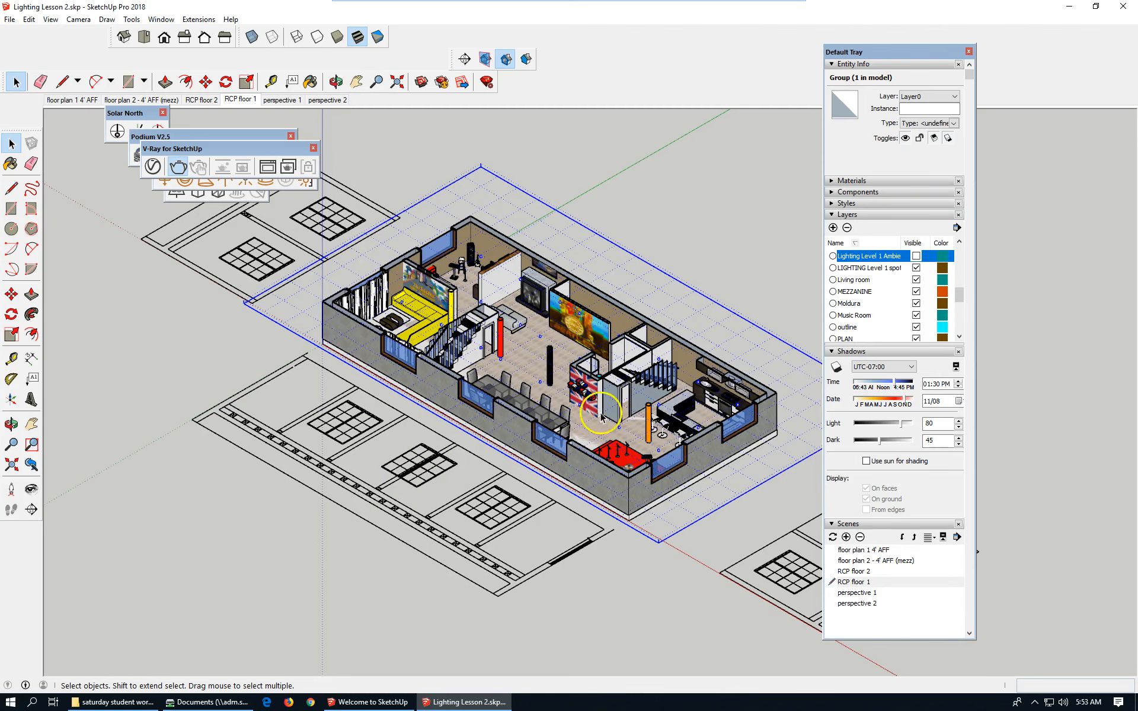
scroll(596, 409, "up", 4)
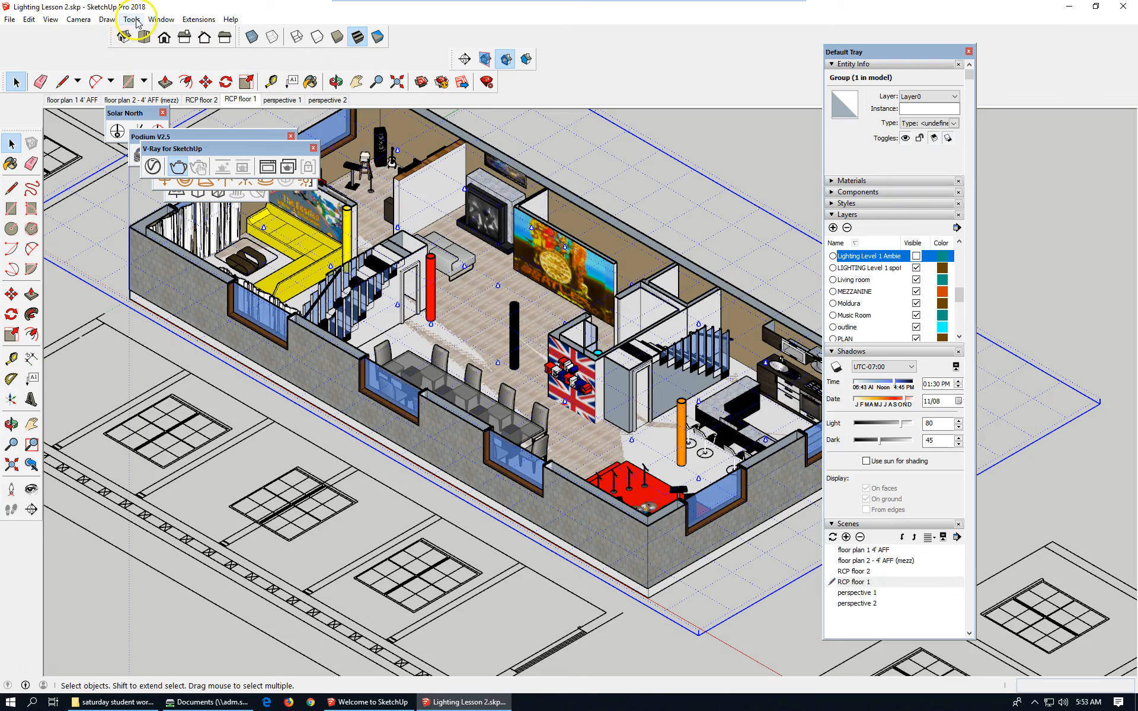
Step: Position the camera beside the dining chairs, aim it at the Sgt Pepper mural wall and switch to Perspective projection
left_click(79, 19)
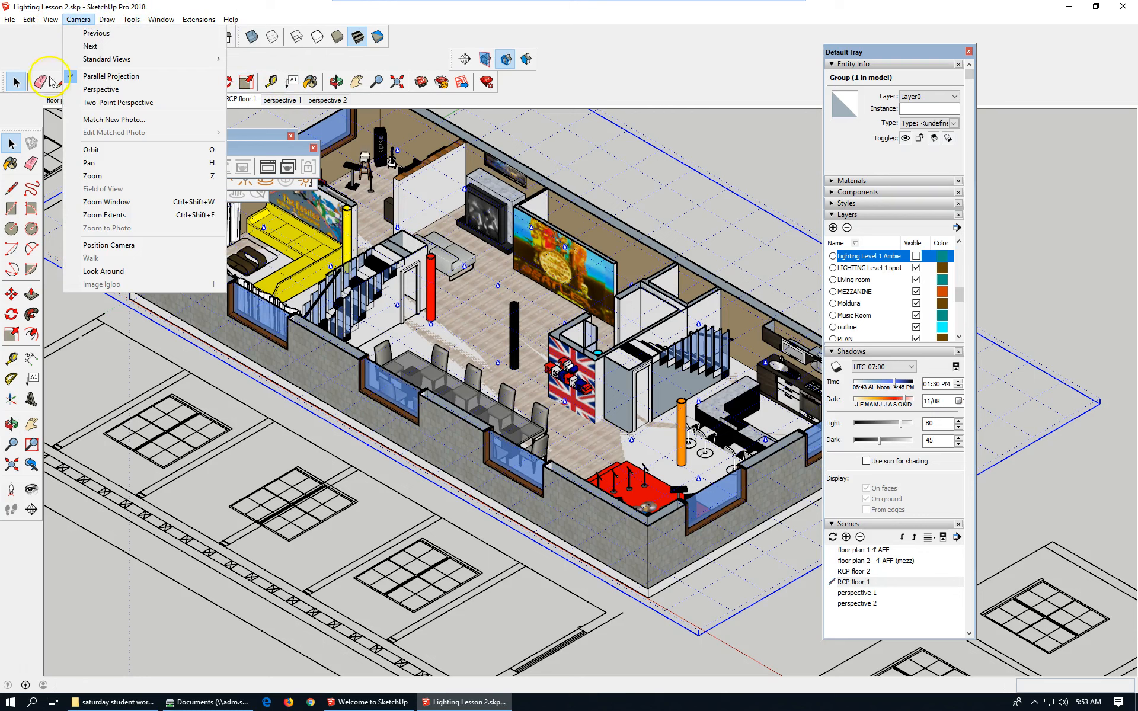
left_click(145, 246)
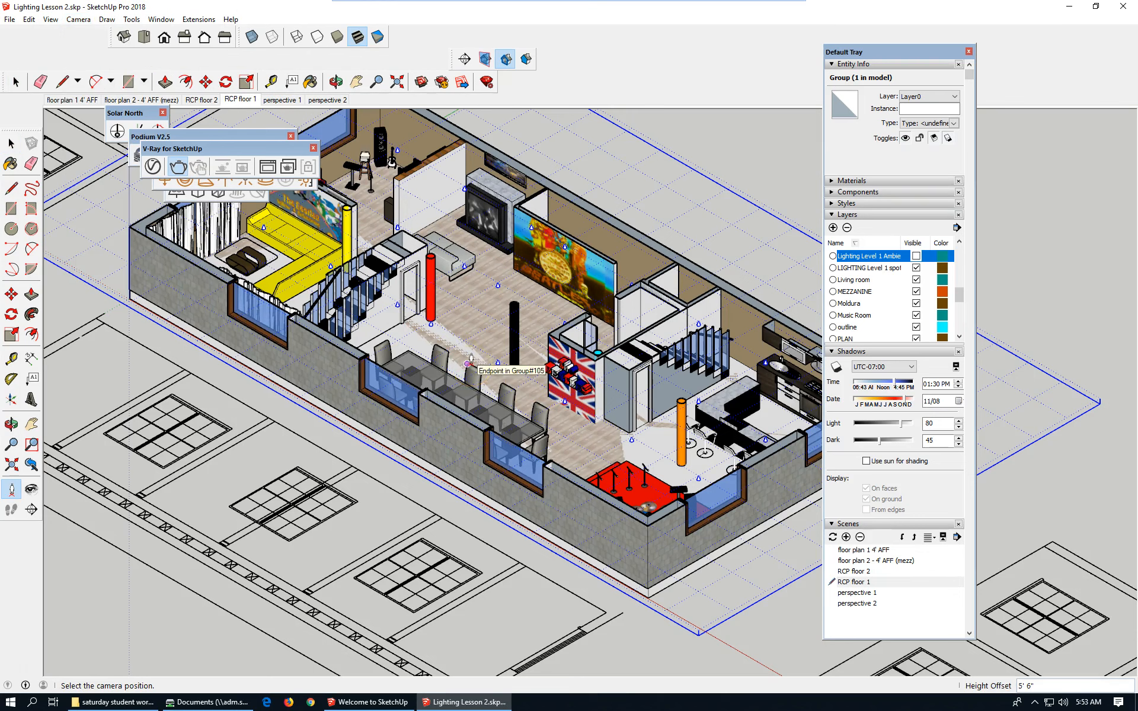
left_click_drag(468, 364, 552, 264)
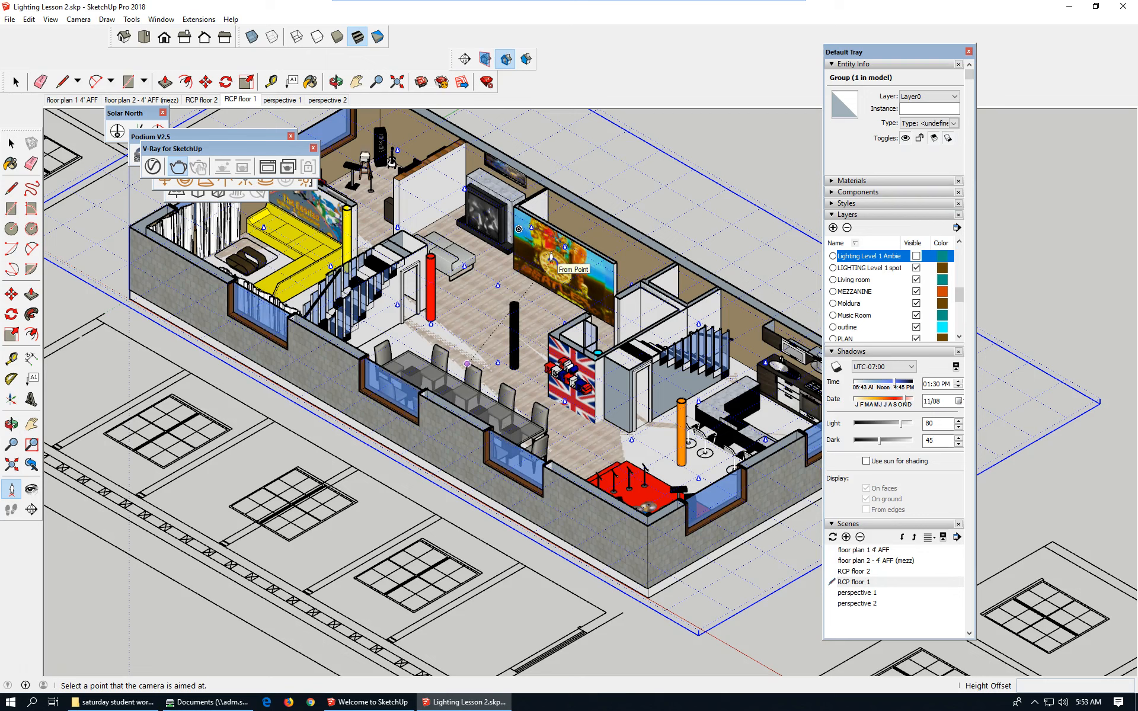
left_click_drag(551, 260, 558, 231)
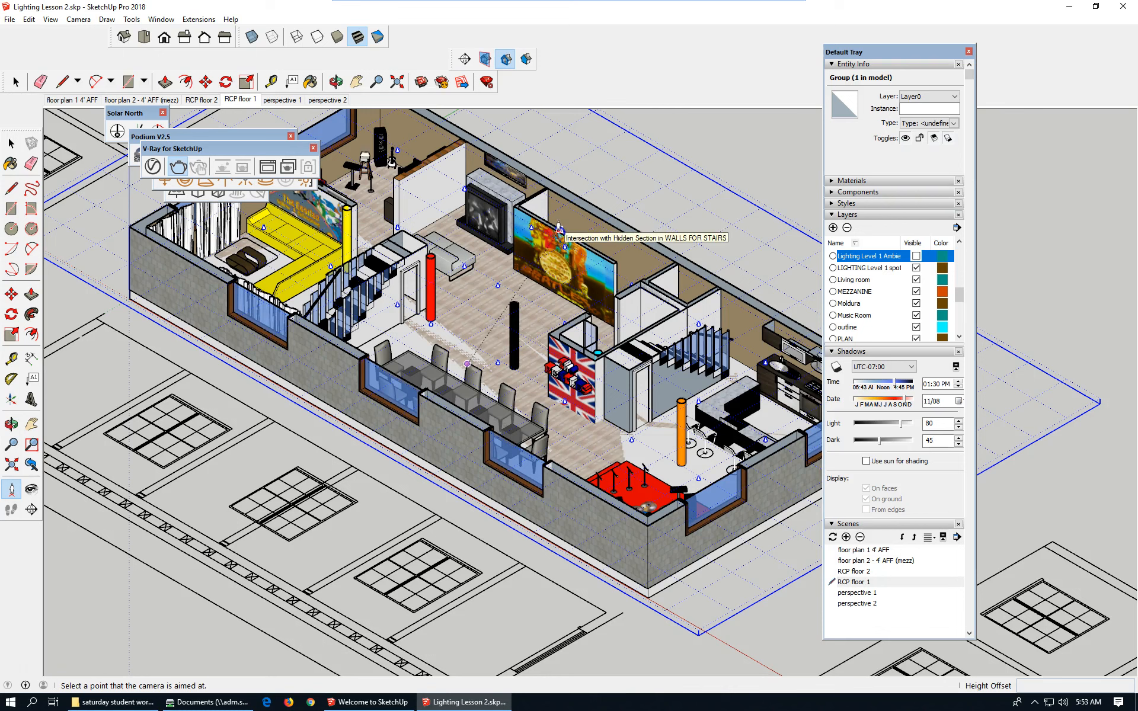
left_click_drag(558, 232, 559, 231)
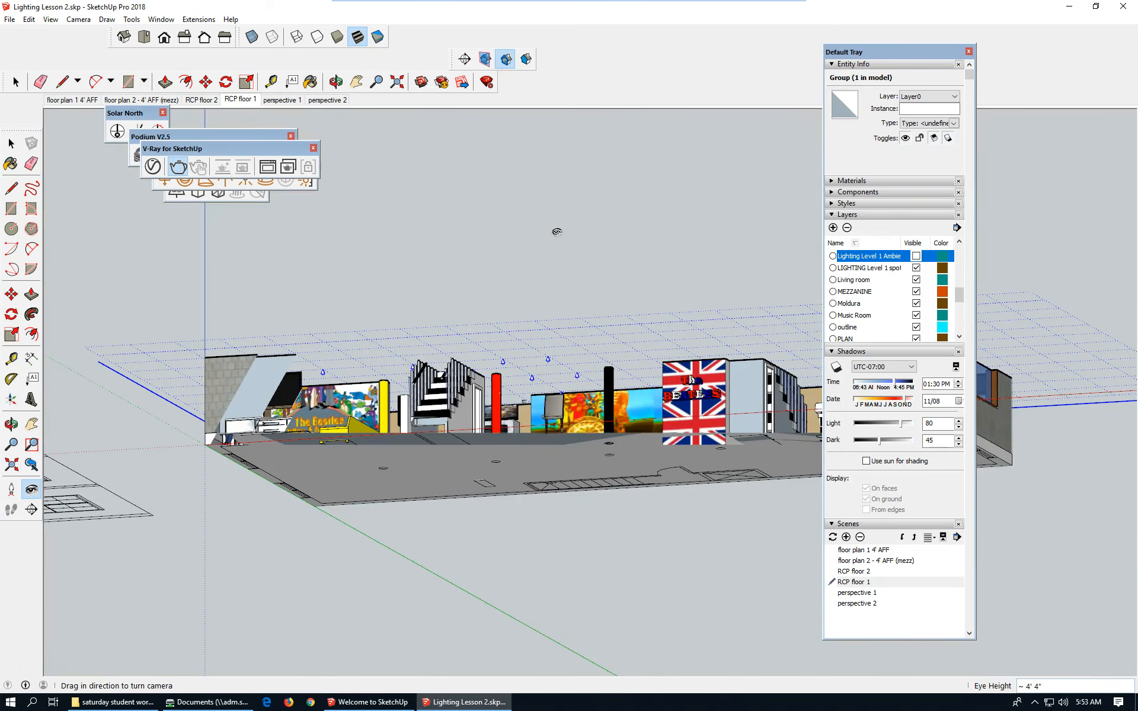
left_click(78, 19)
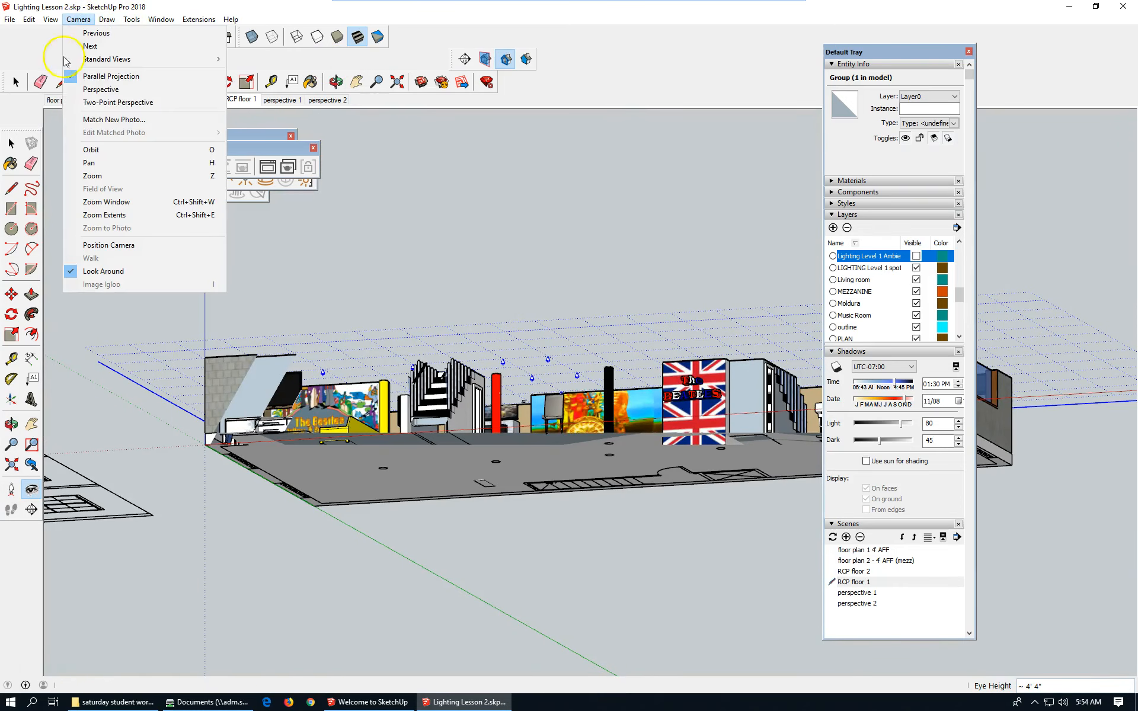
left_click(131, 89)
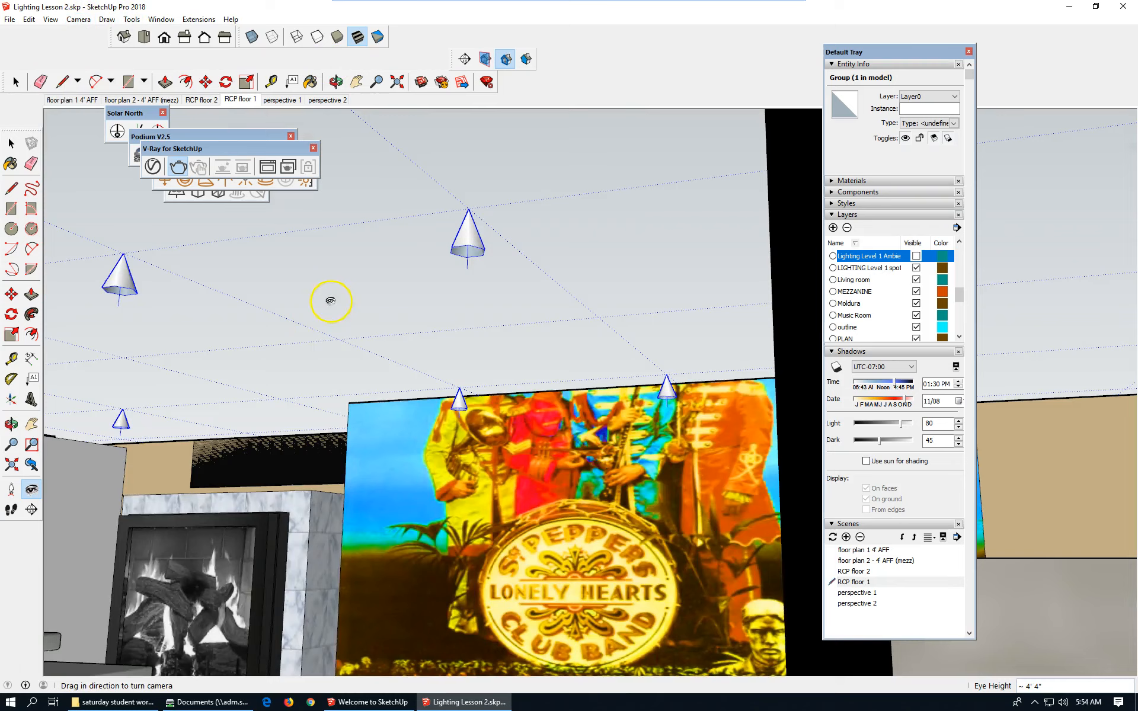
Step: Frame the fireplace and the Sgt Pepper mural from inside the room and set the camera's eye height to 5'
key("o")
left_click_drag(600, 400, 593, 449)
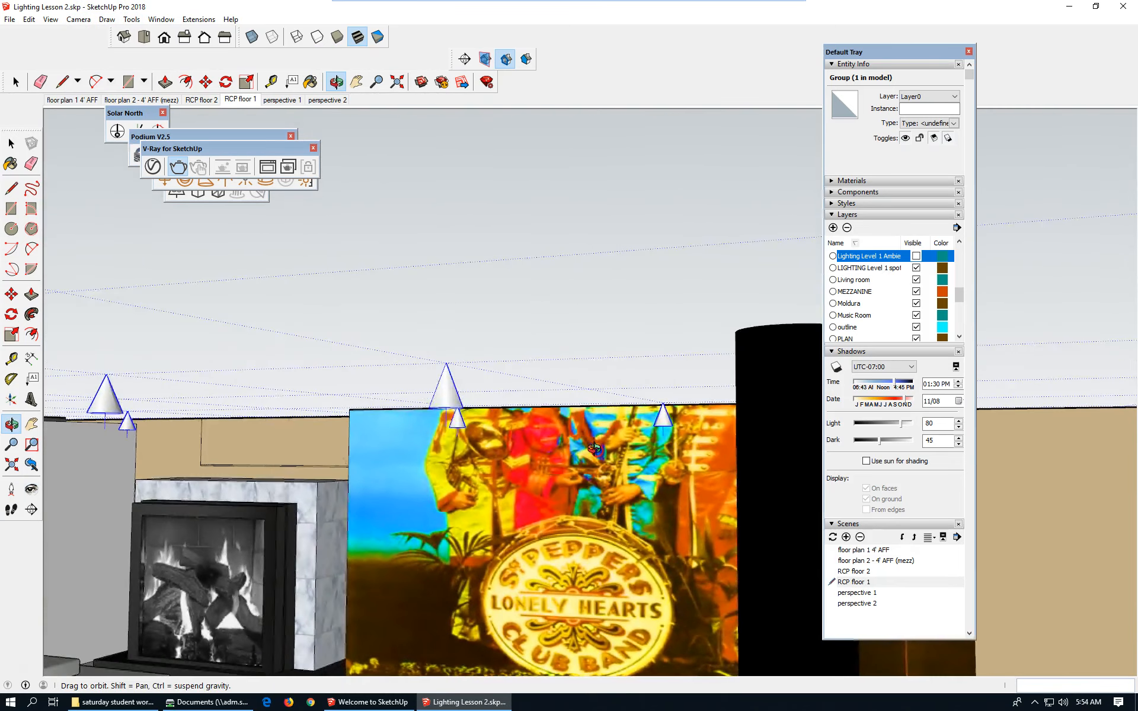
middle_click_drag(594, 448, 593, 457)
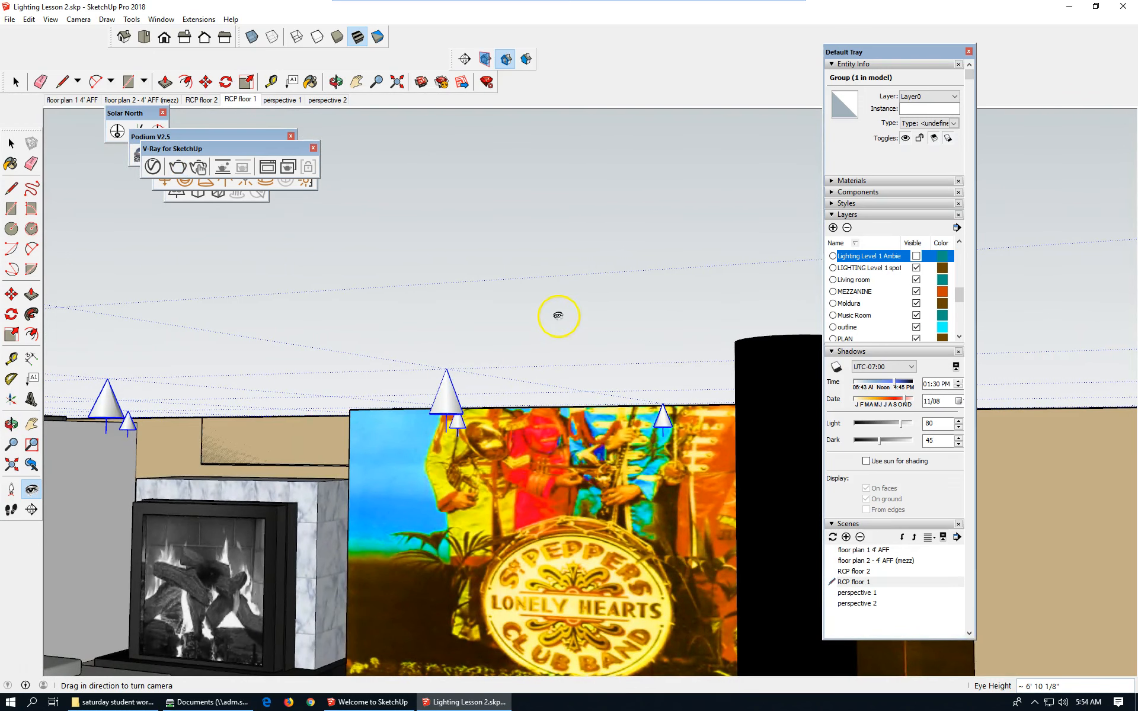
scroll(553, 431, "down", 2)
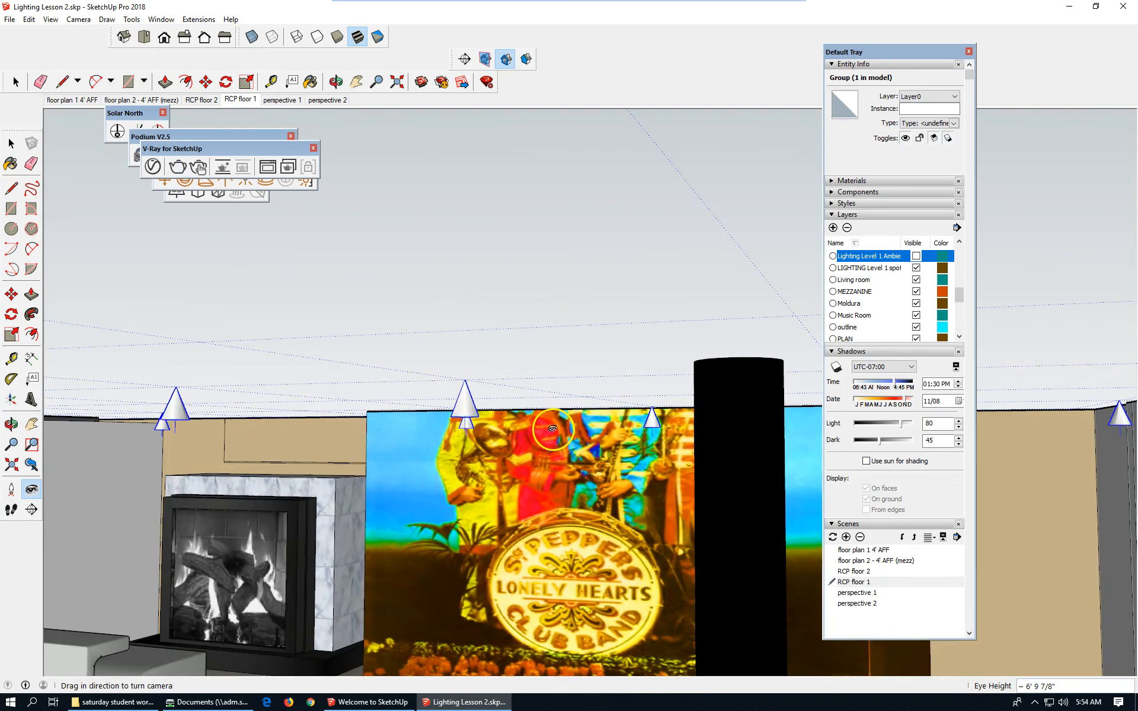
scroll(553, 427, "down", 2)
scroll(553, 427, "up", 5)
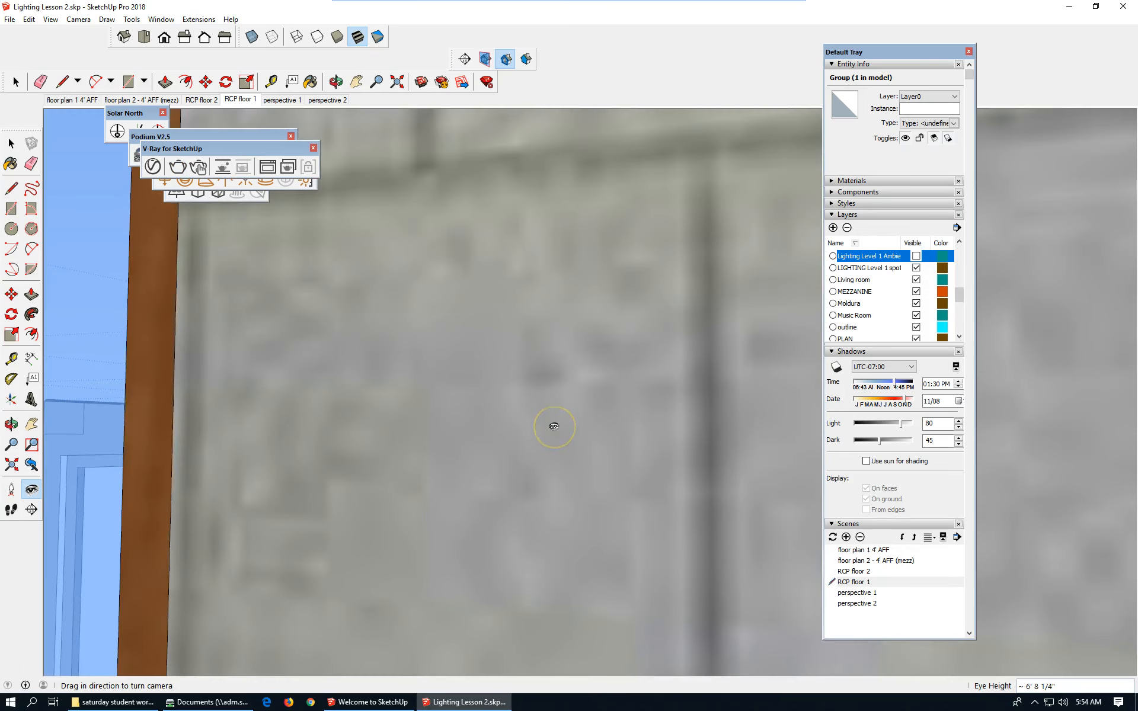
scroll(553, 426, "up", 1)
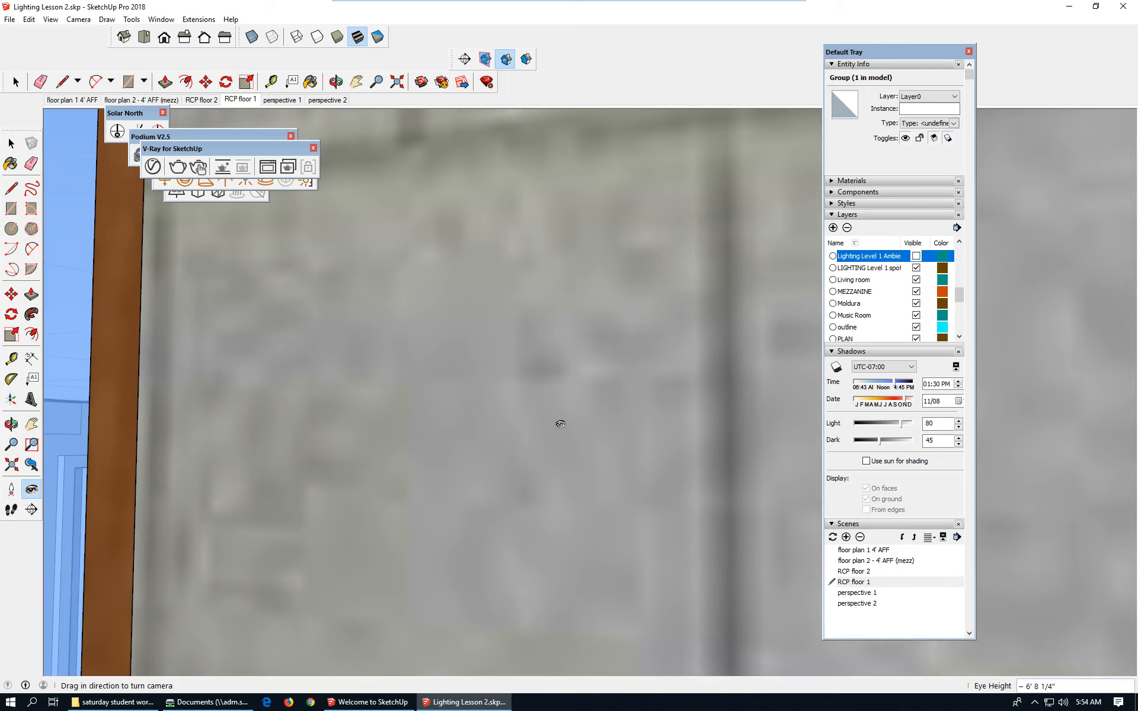
scroll(560, 424, "up", 2)
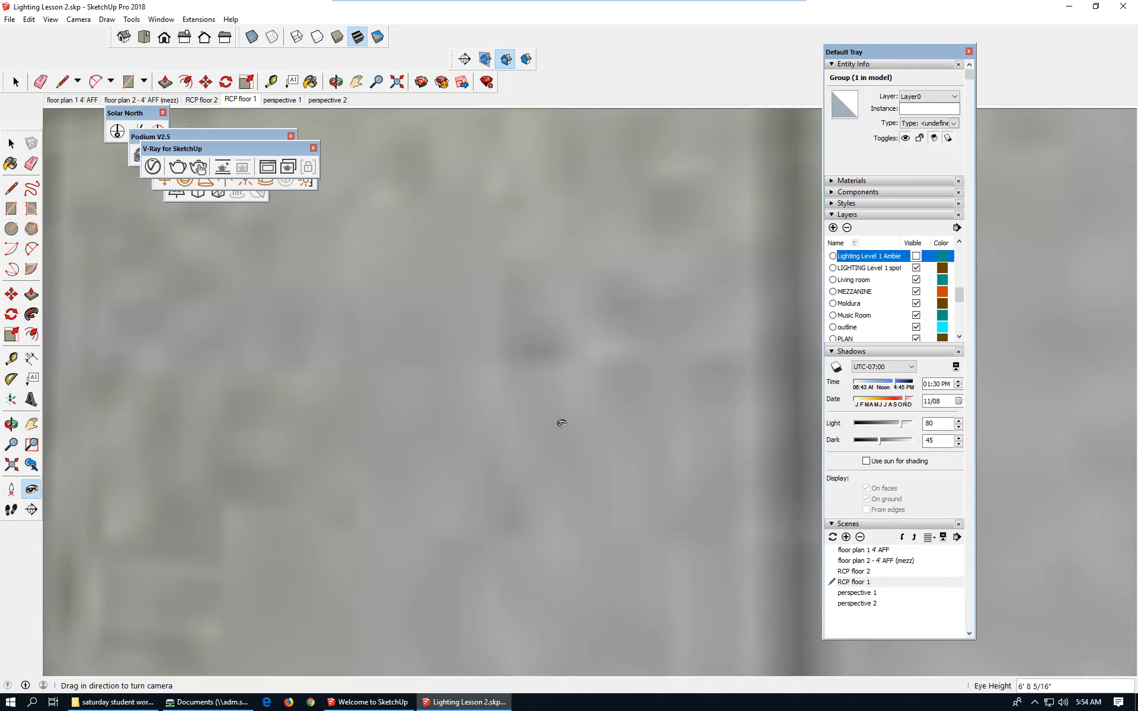
scroll(562, 423, "up", 1)
scroll(561, 423, "up", 1)
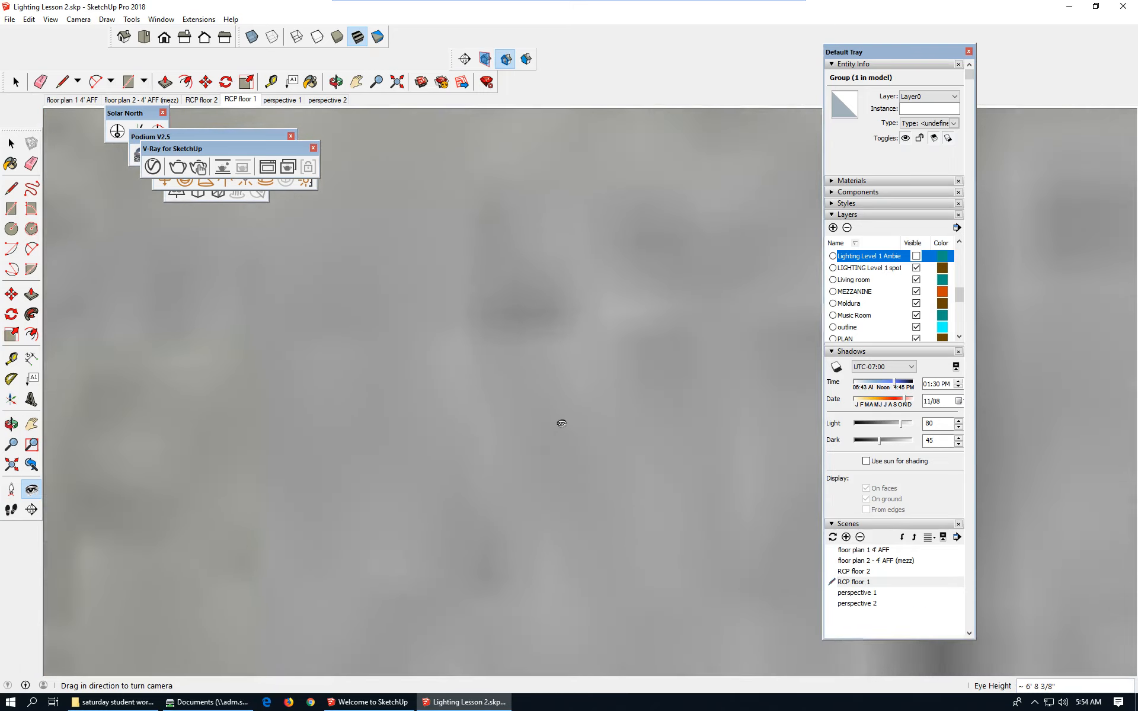
scroll(561, 423, "up", 1)
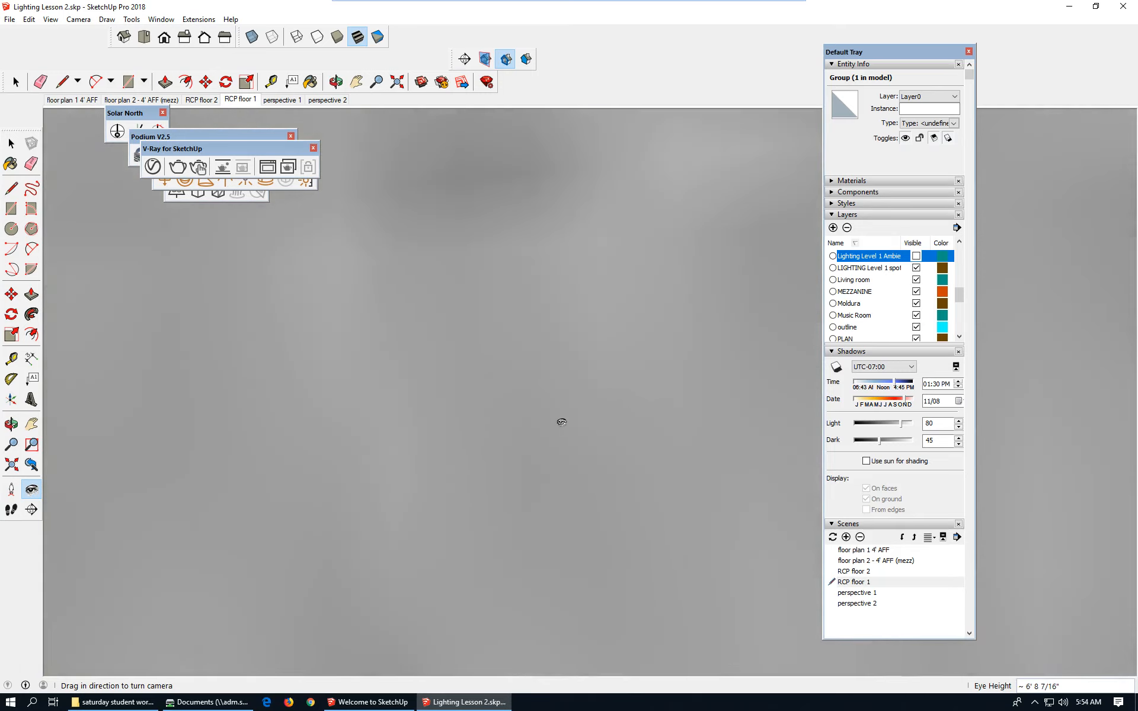
scroll(563, 421, "up", 3)
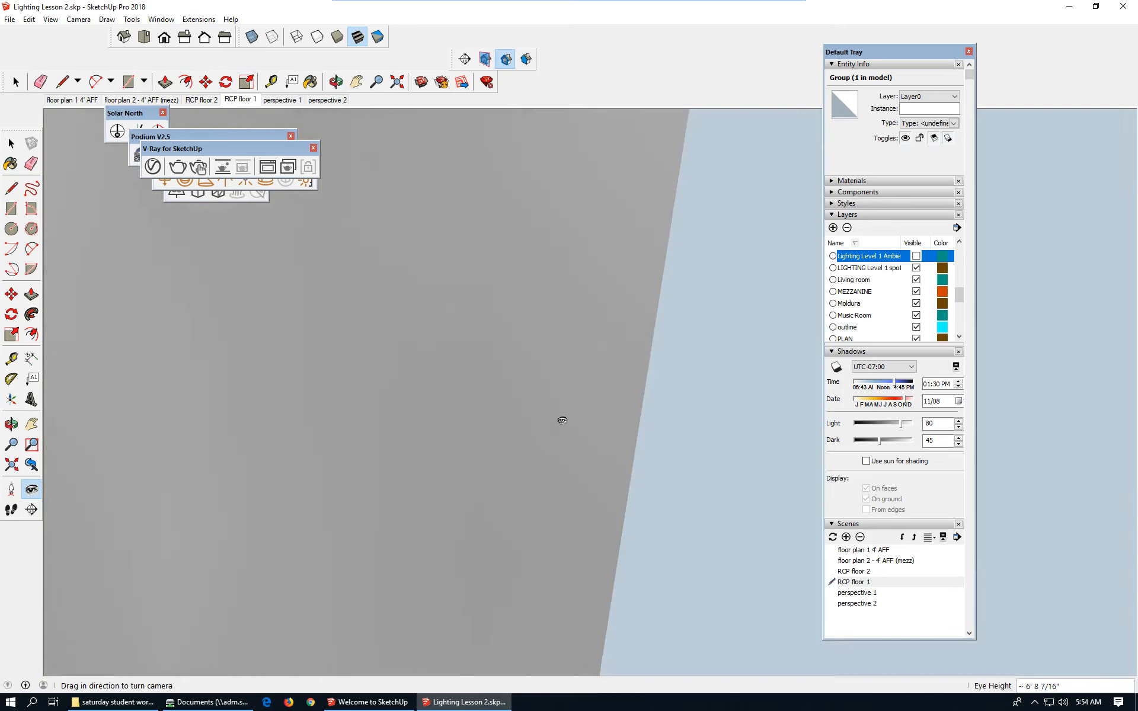
scroll(564, 419, "up", 5)
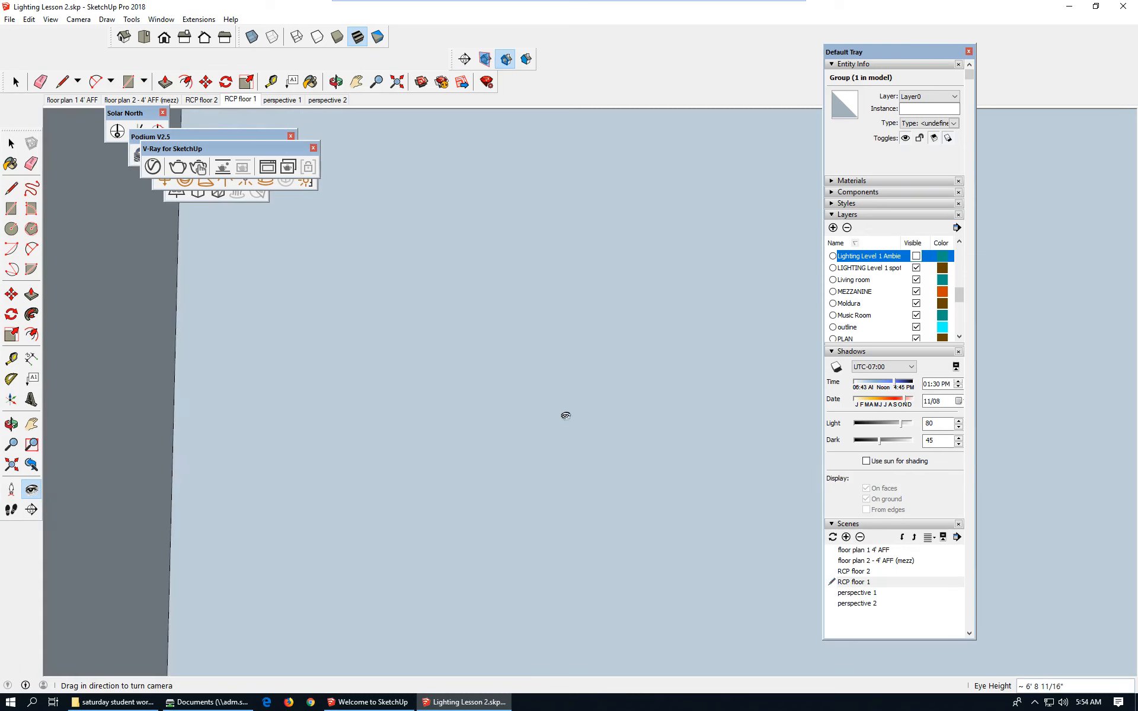
scroll(568, 412, "up", 4)
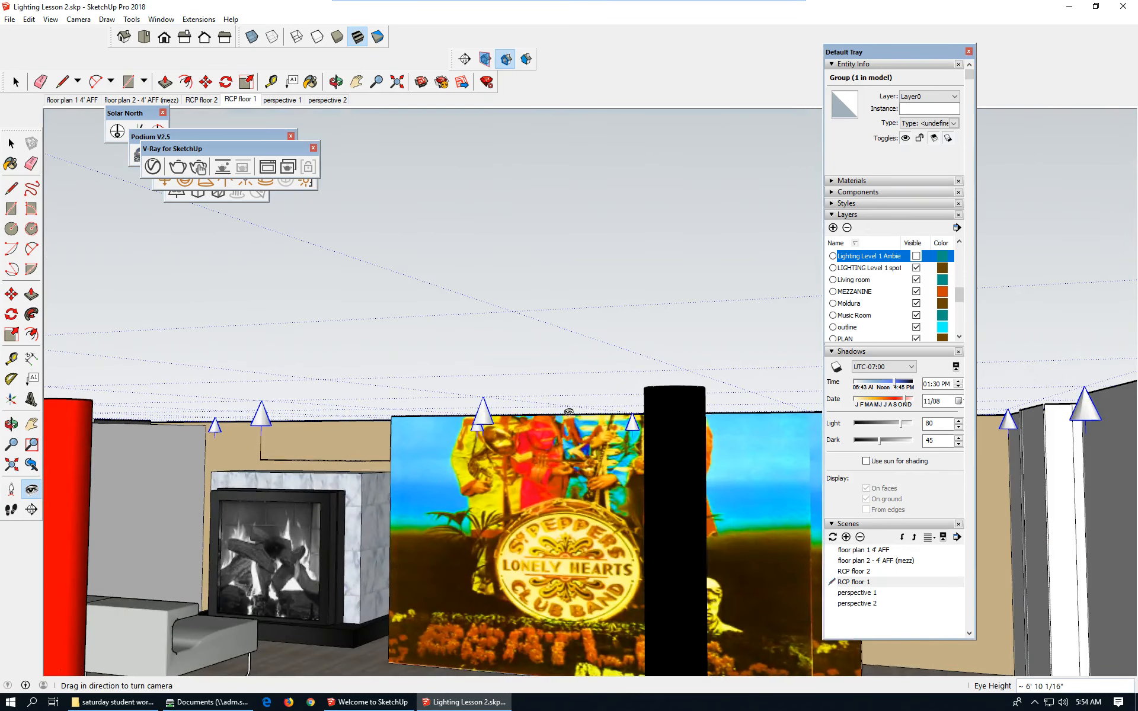
scroll(572, 415, "down", 1)
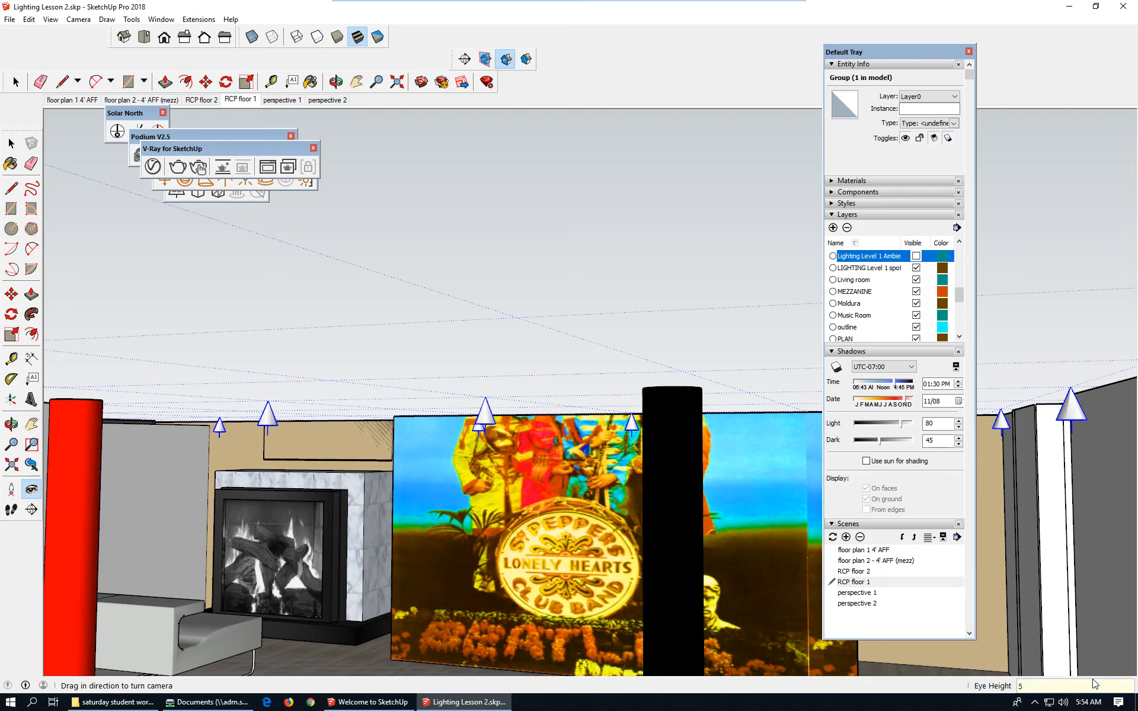
key("Return")
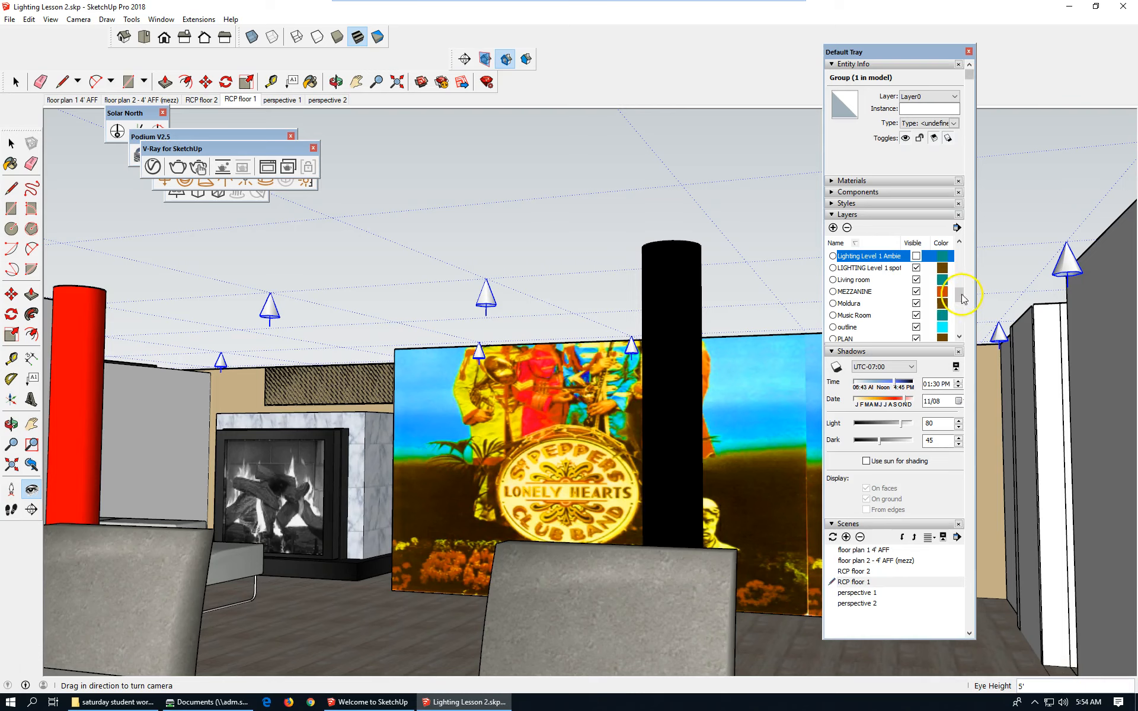
Step: Turn off the section cuts so the room is shown with its full-height walls and ceiling
left_click_drag(962, 299, 967, 327)
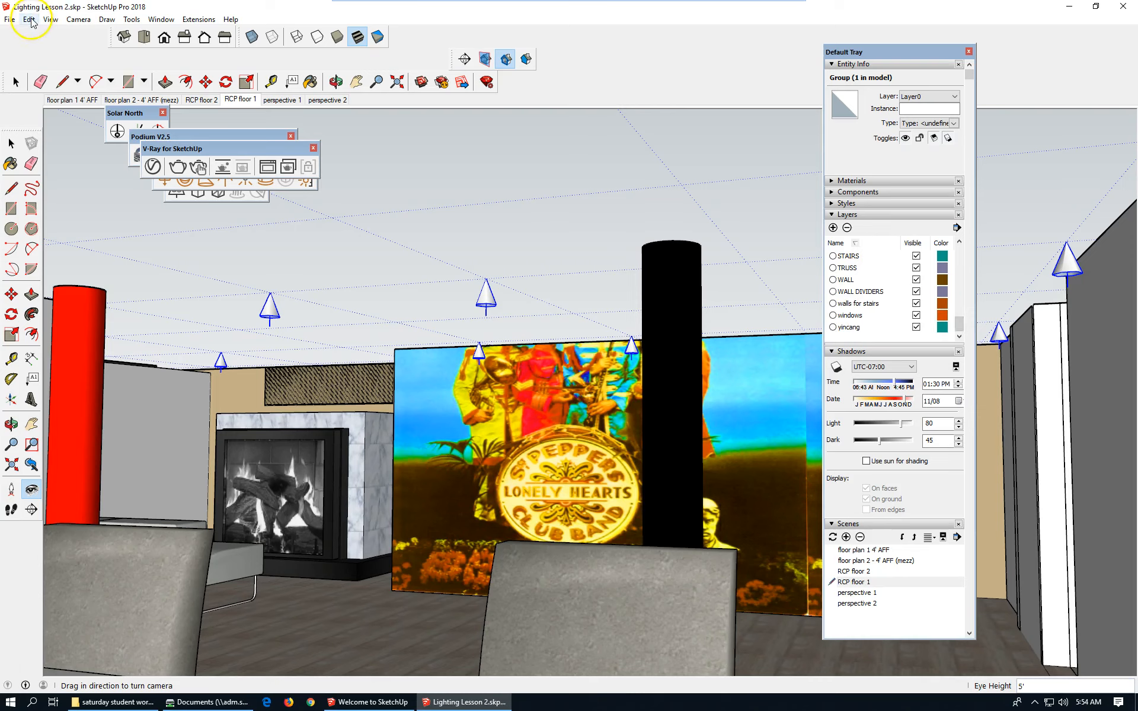
left_click(51, 20)
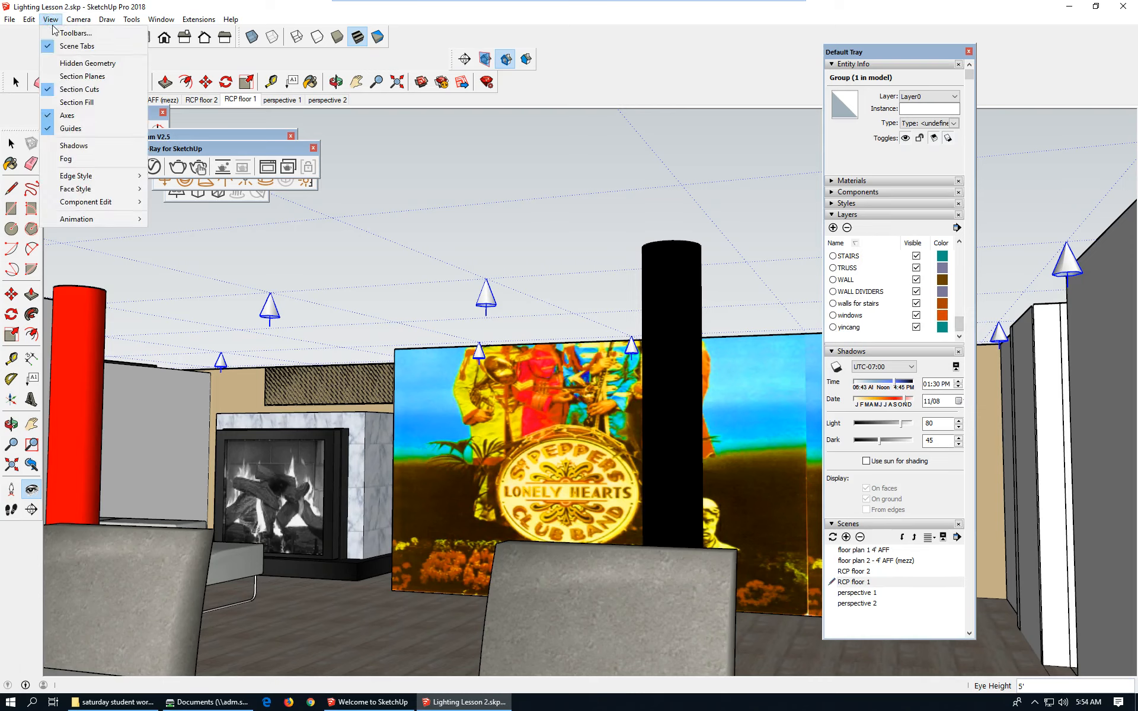
left_click(79, 89)
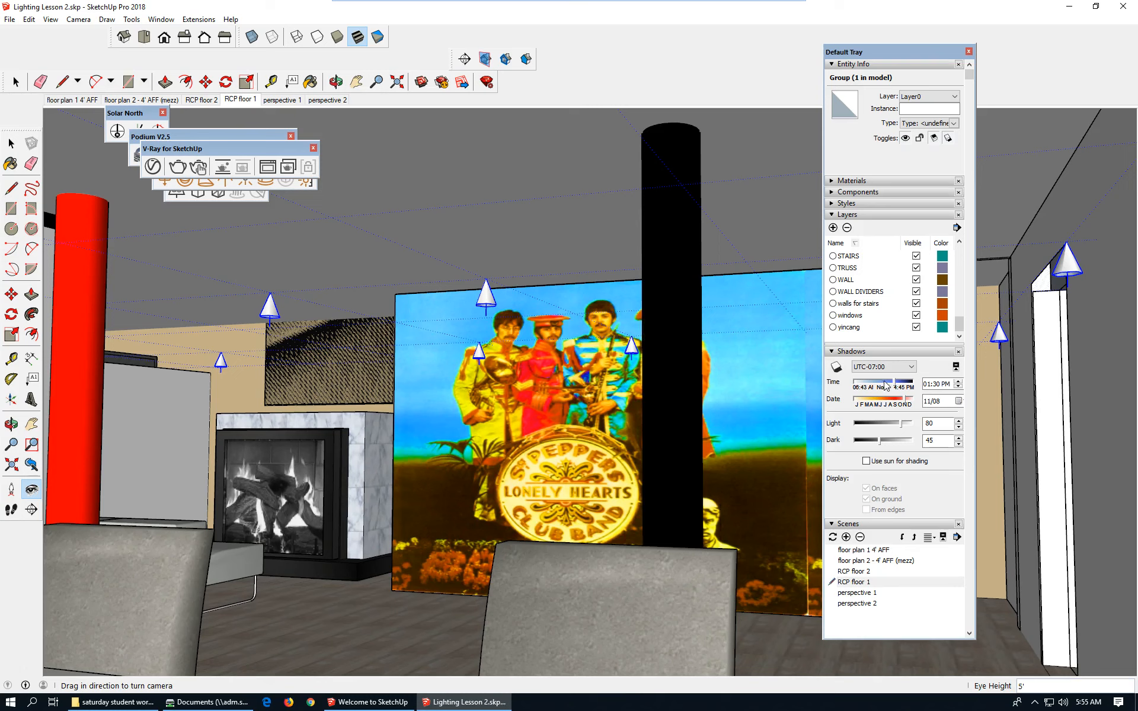
left_click(791, 353)
Step: Add a scene from this view, saving the style changes as a new style, and name it perspective SGT Pepper
left_click(847, 537)
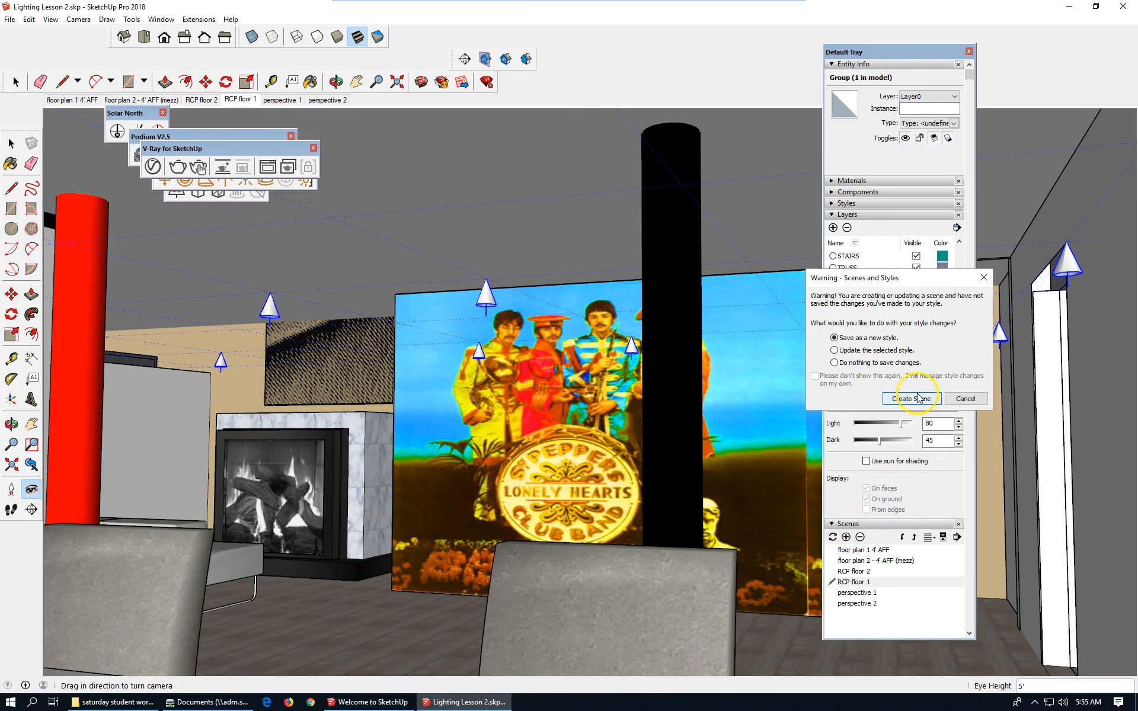
left_click(917, 398)
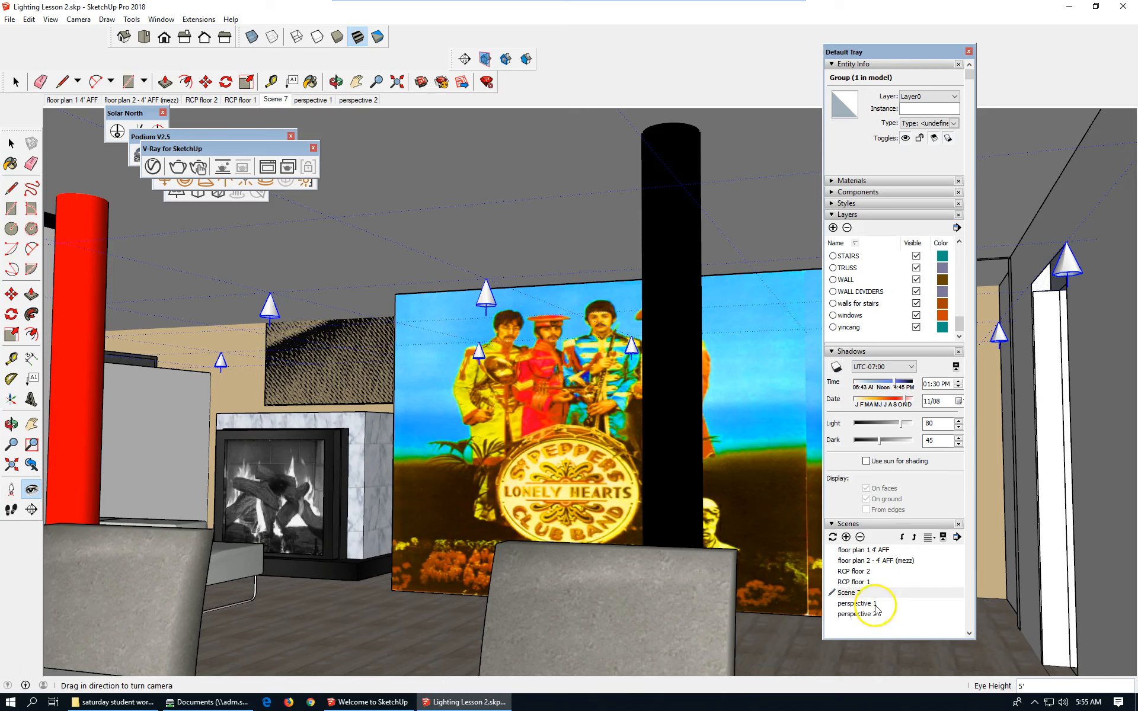
right_click(846, 594)
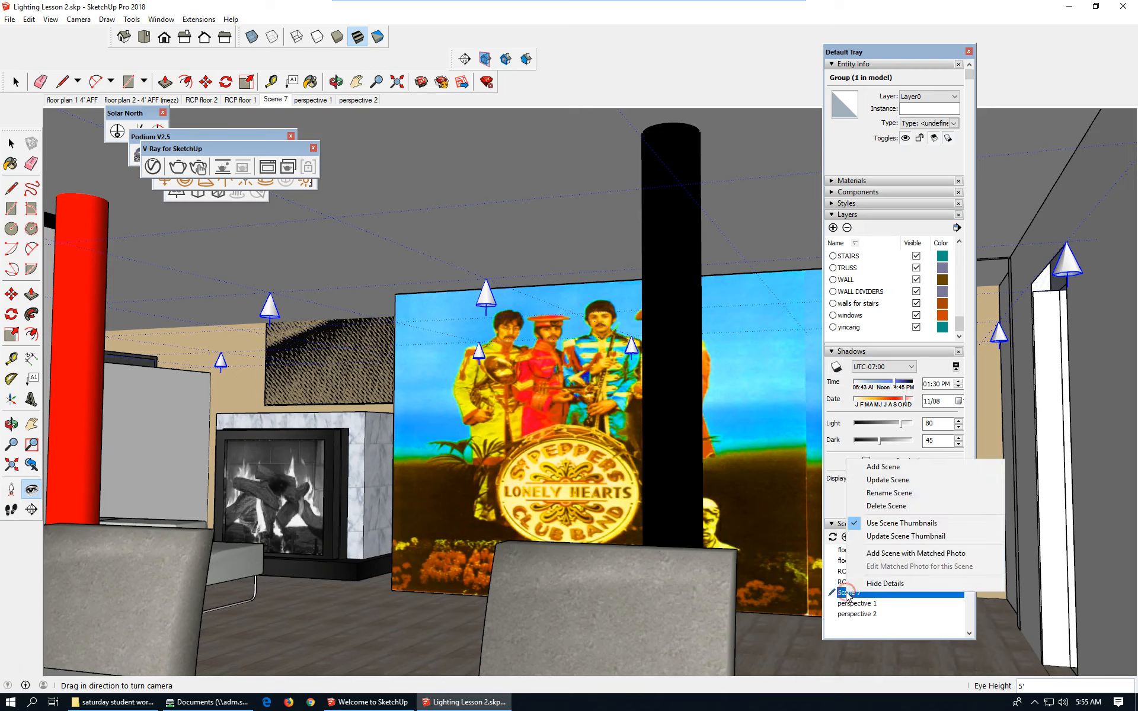
left_click(896, 497)
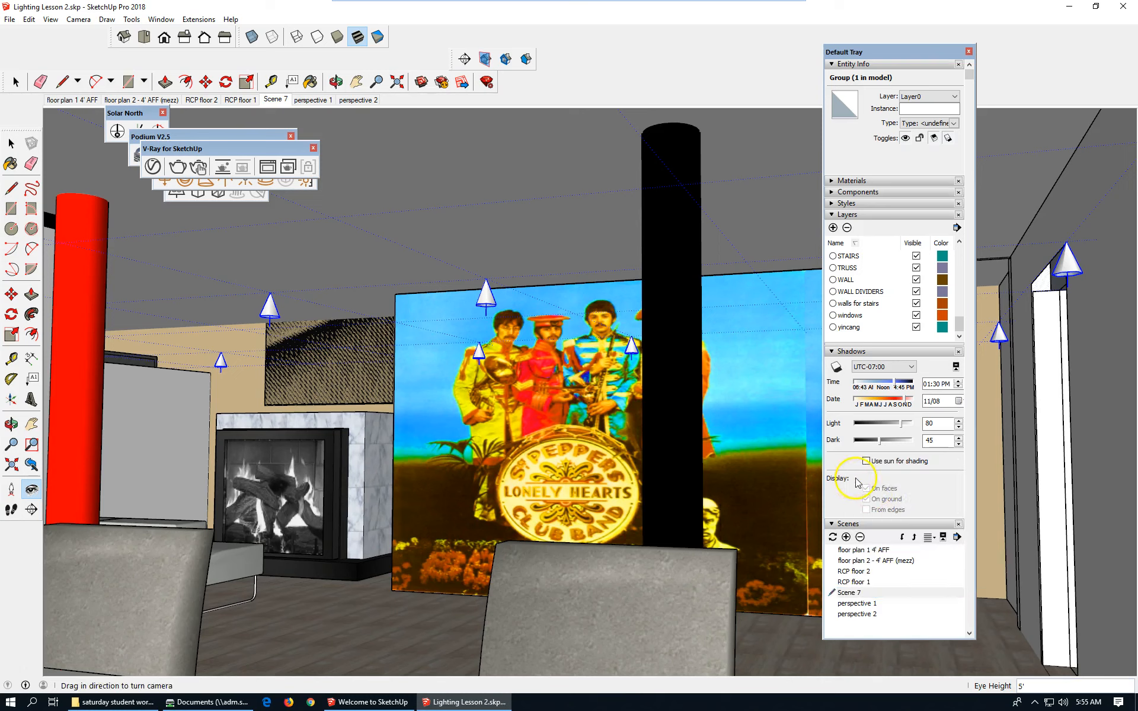
left_click(840, 217)
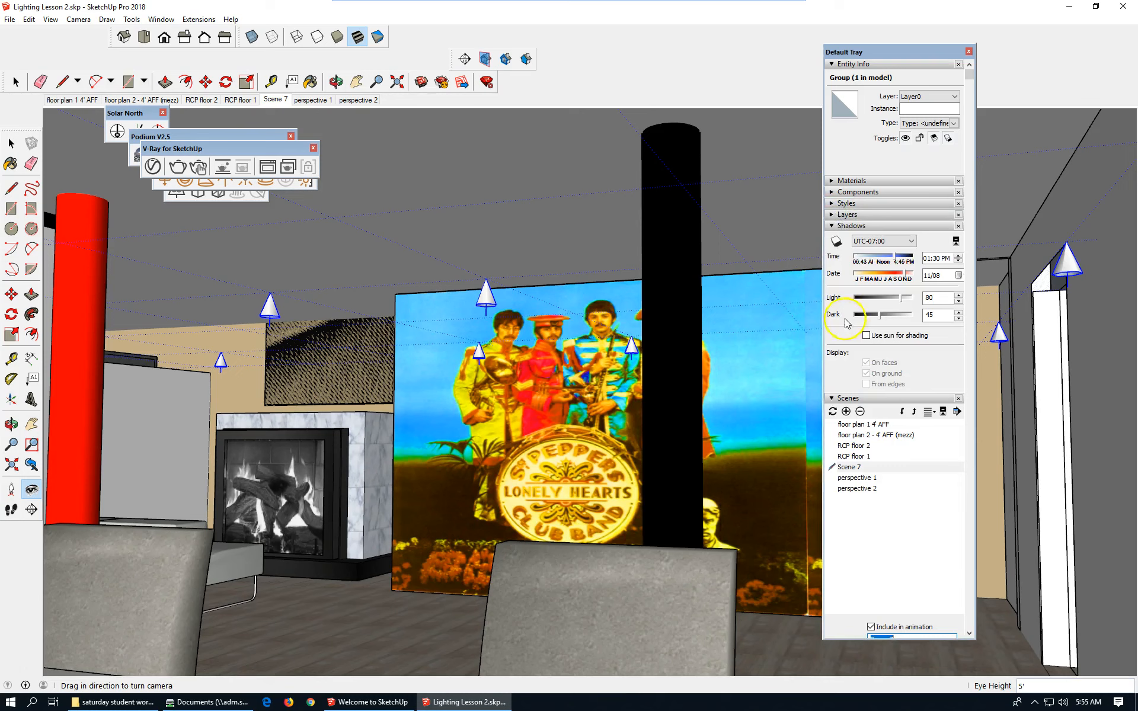
left_click(830, 226)
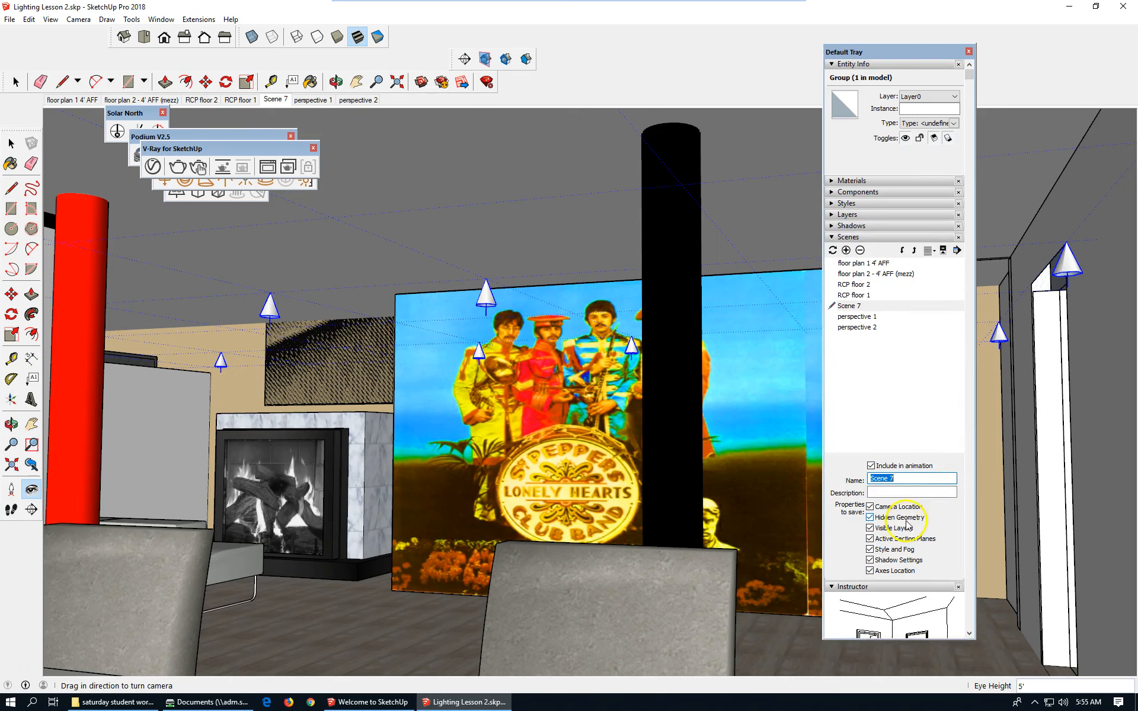
type("perspective SGT Pepper")
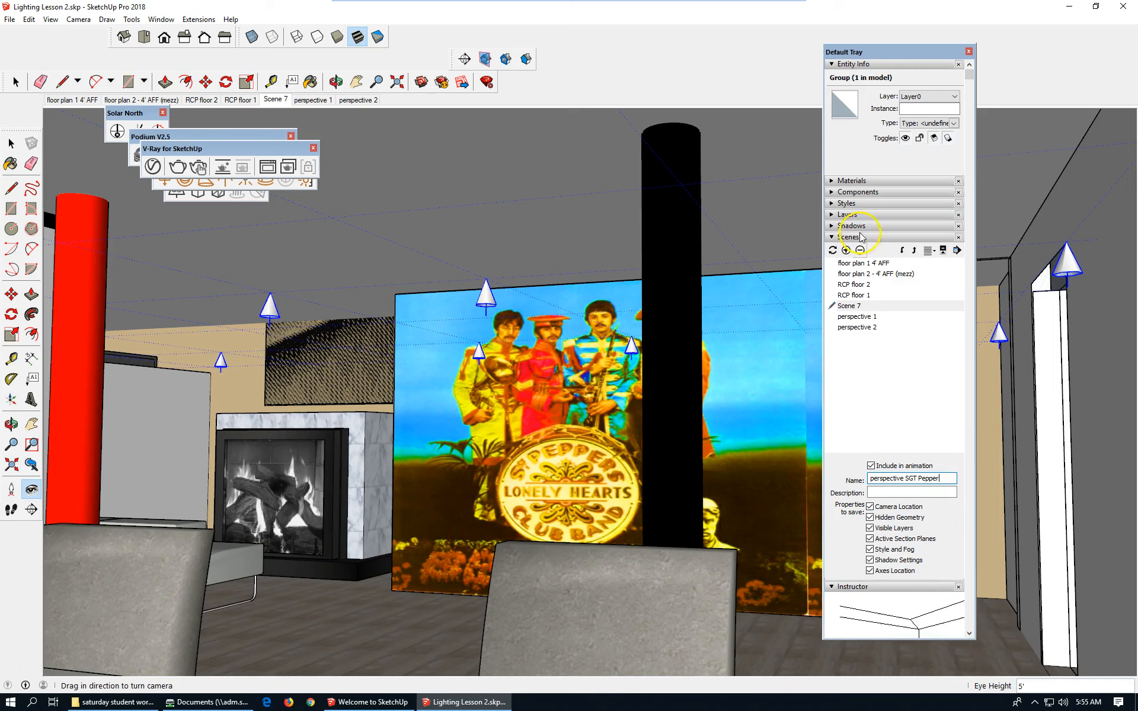
Step: Set the shadow time to 03:30 PM and turn on shadows for the mural view
left_click(846, 226)
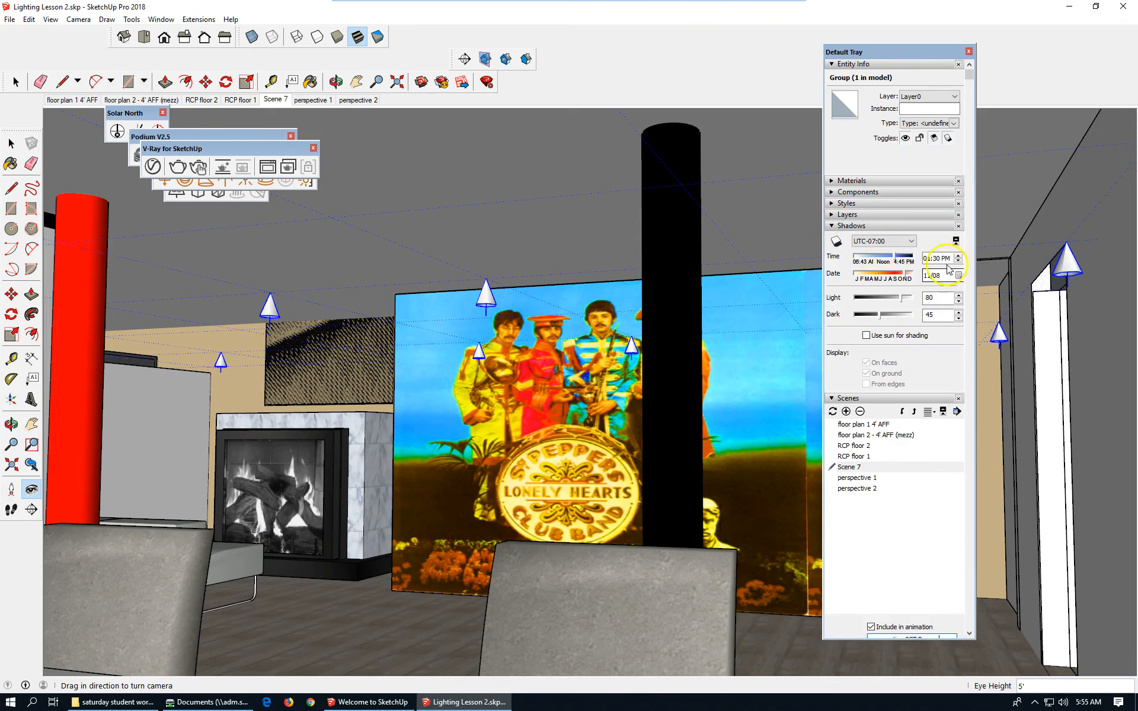
left_click(929, 259)
left_click(959, 256)
left_click(959, 255)
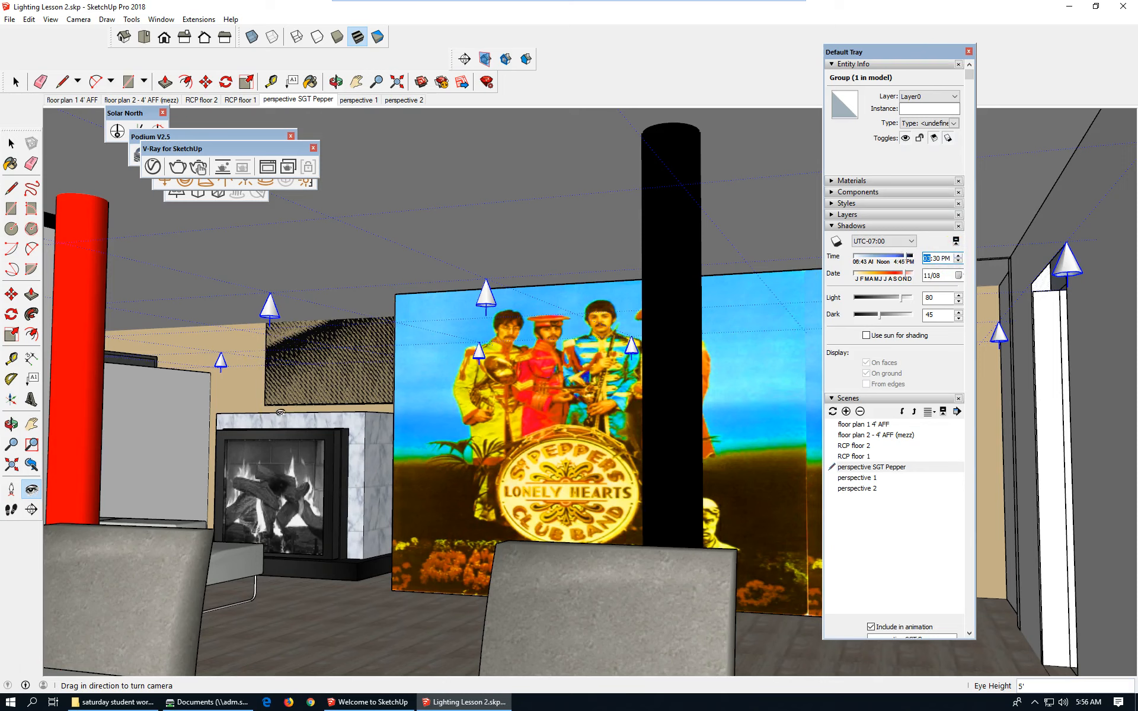
left_click(833, 243)
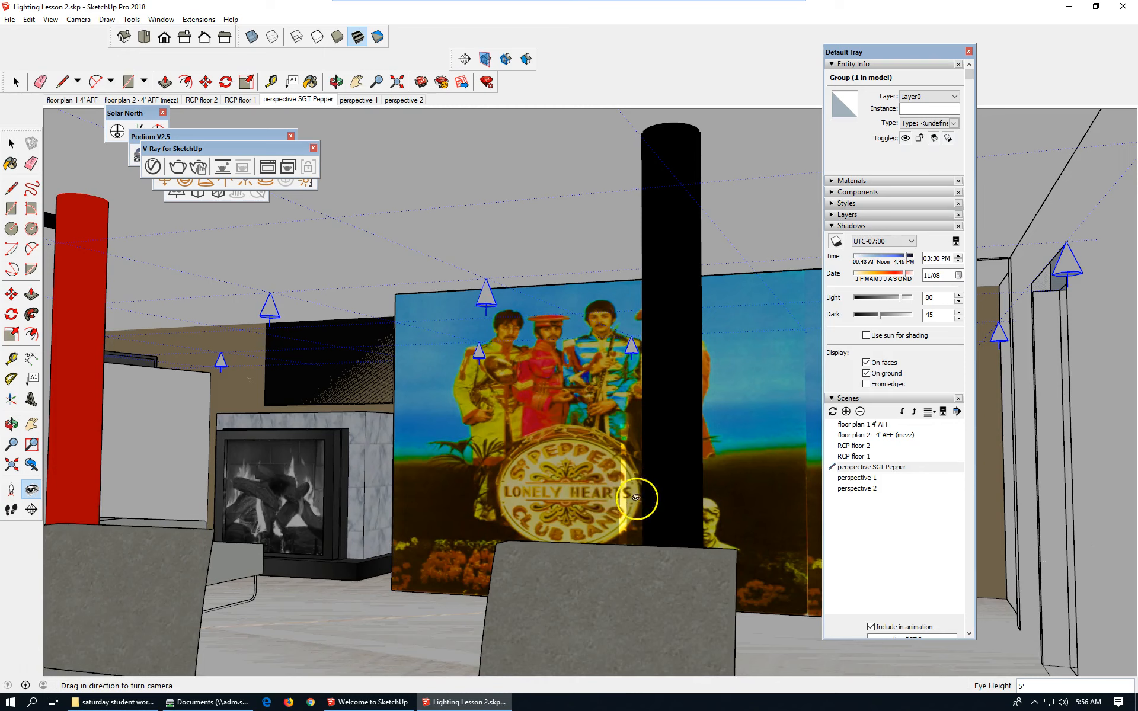
Step: Adjust the sun shadow time to 03:23 PM so the light strip falls across the drum on the Sgt Pepper mural
left_click(937, 258)
left_click(959, 255)
left_click(959, 255)
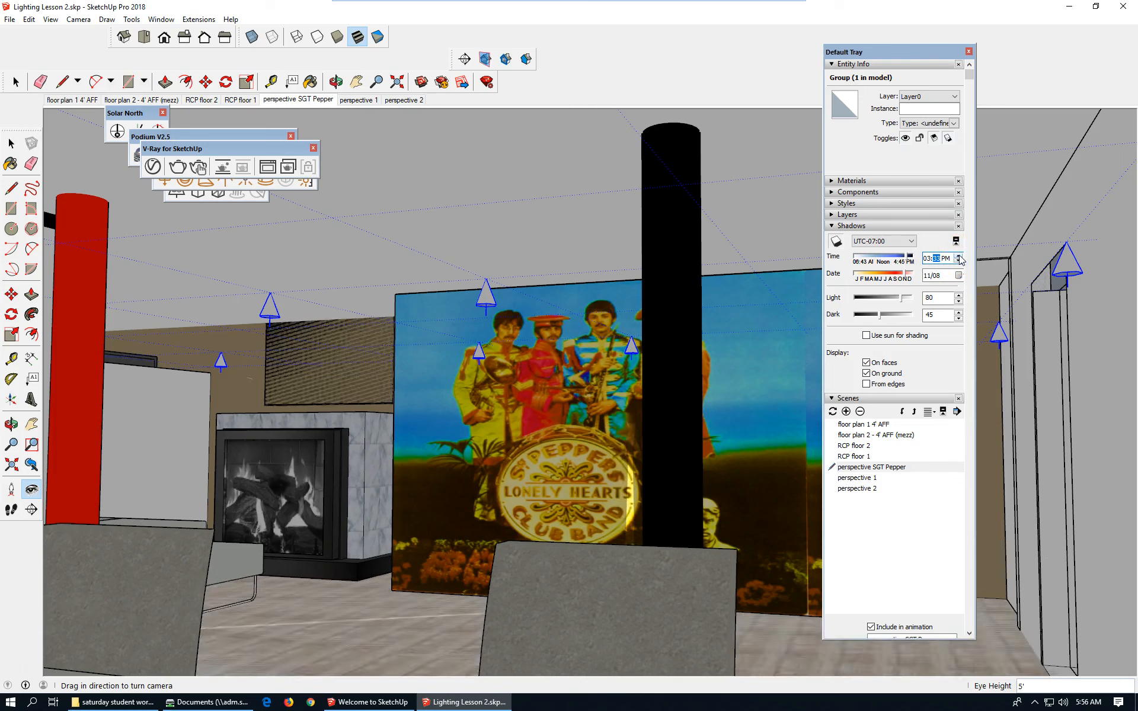
left_click(959, 262)
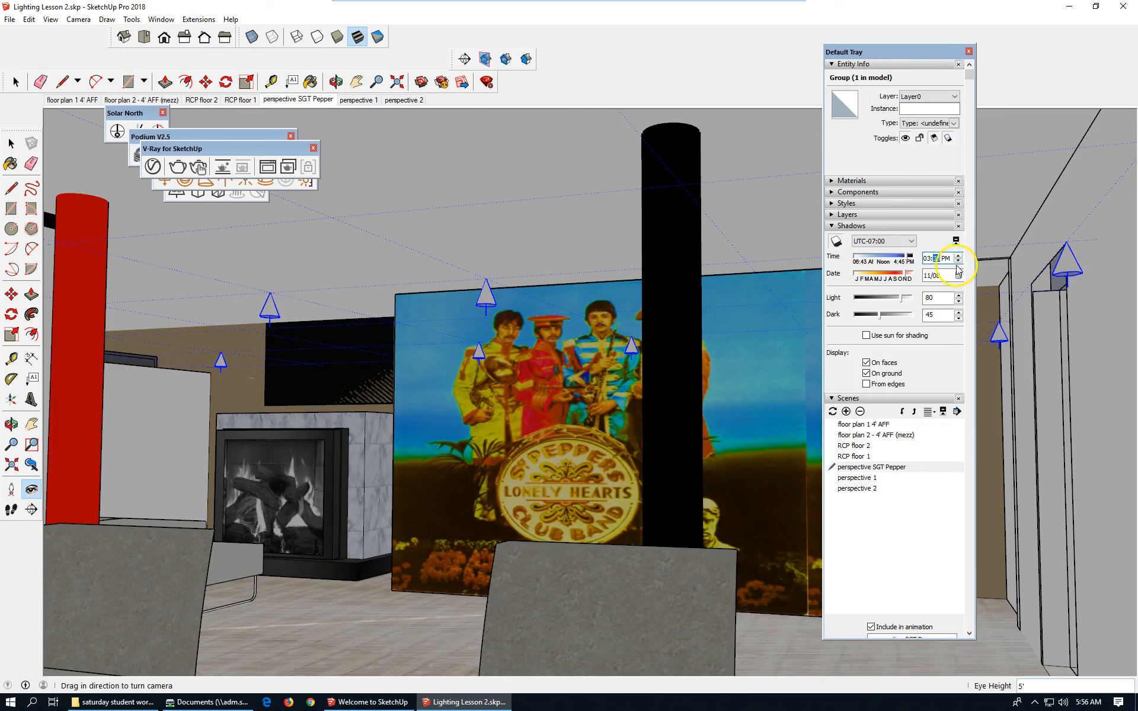
left_click(959, 262)
left_click(960, 262)
left_click(960, 262)
left_click(959, 262)
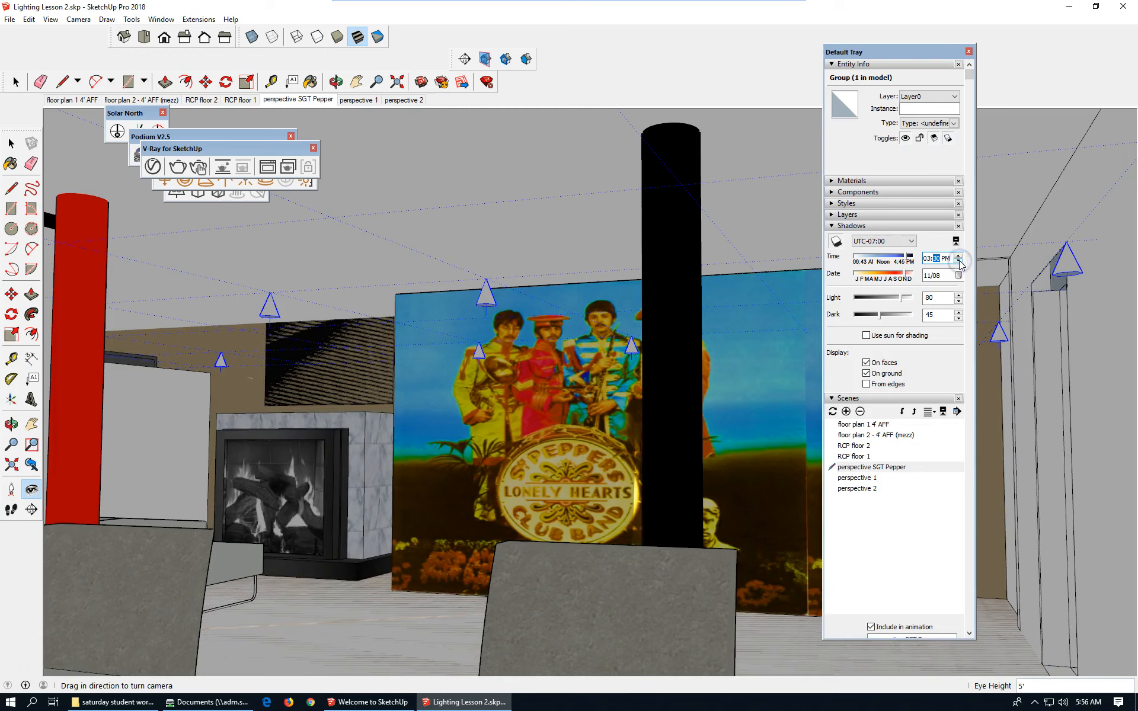
left_click(960, 262)
left_click(959, 262)
left_click(959, 262)
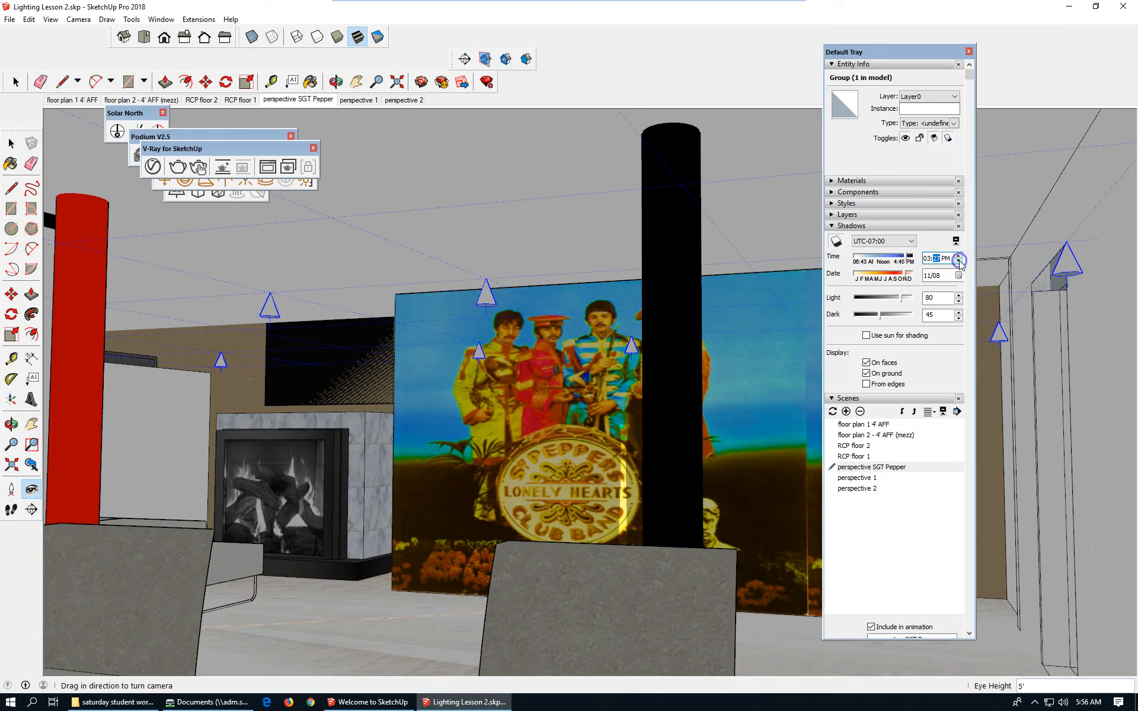
left_click(959, 263)
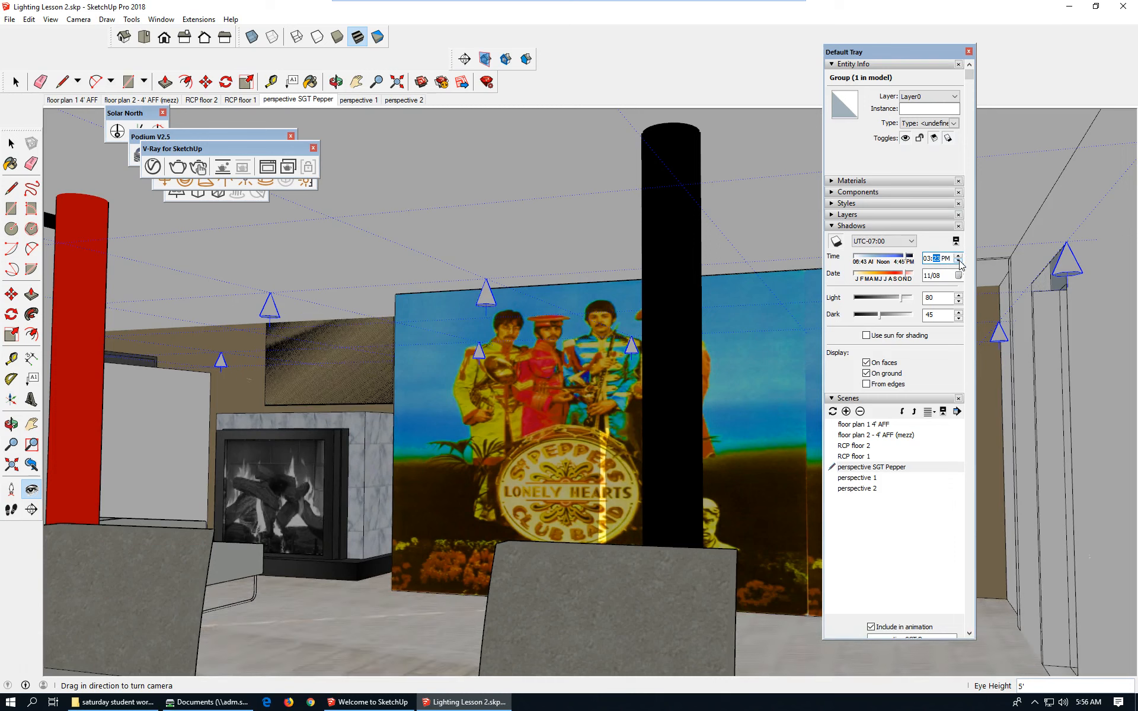
left_click(959, 262)
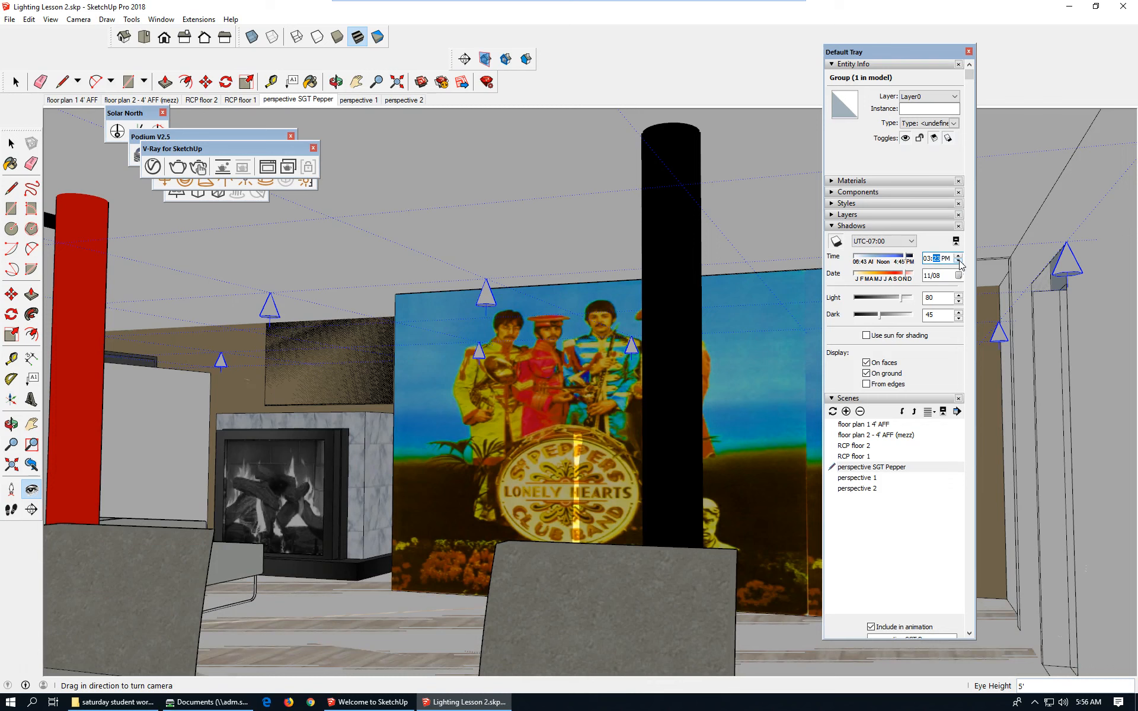
left_click(959, 263)
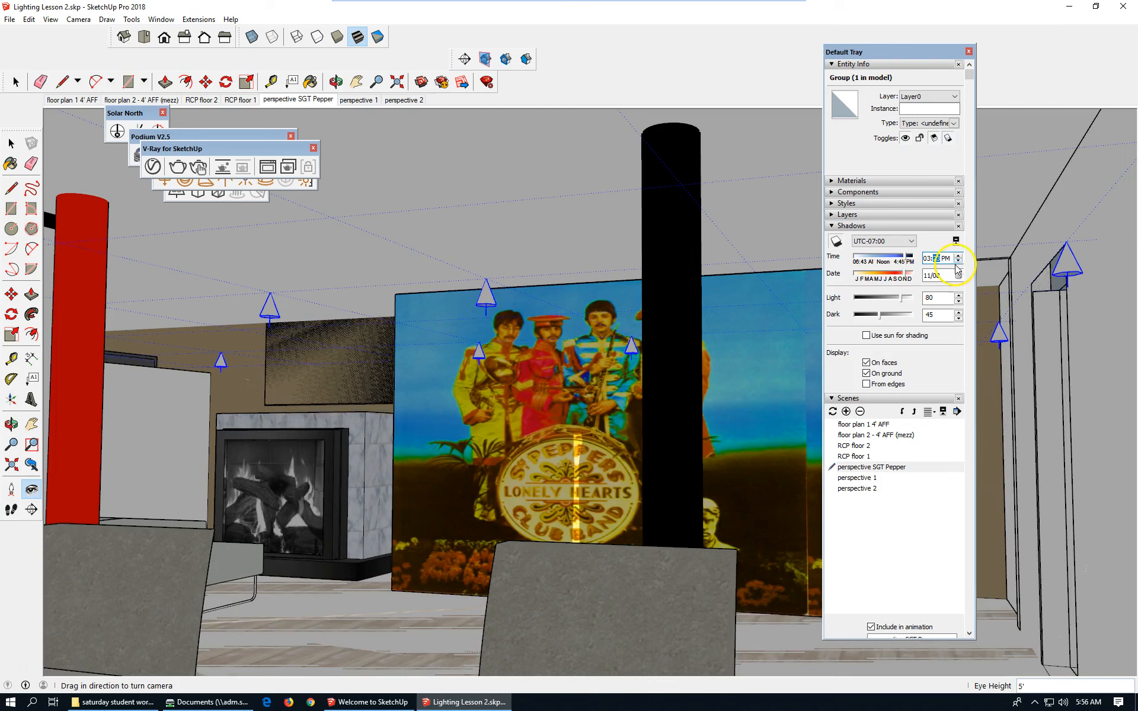
Step: Update the perspective SGT Pepper scene with the current shadow settings, keeping all scene properties included
left_click(888, 468)
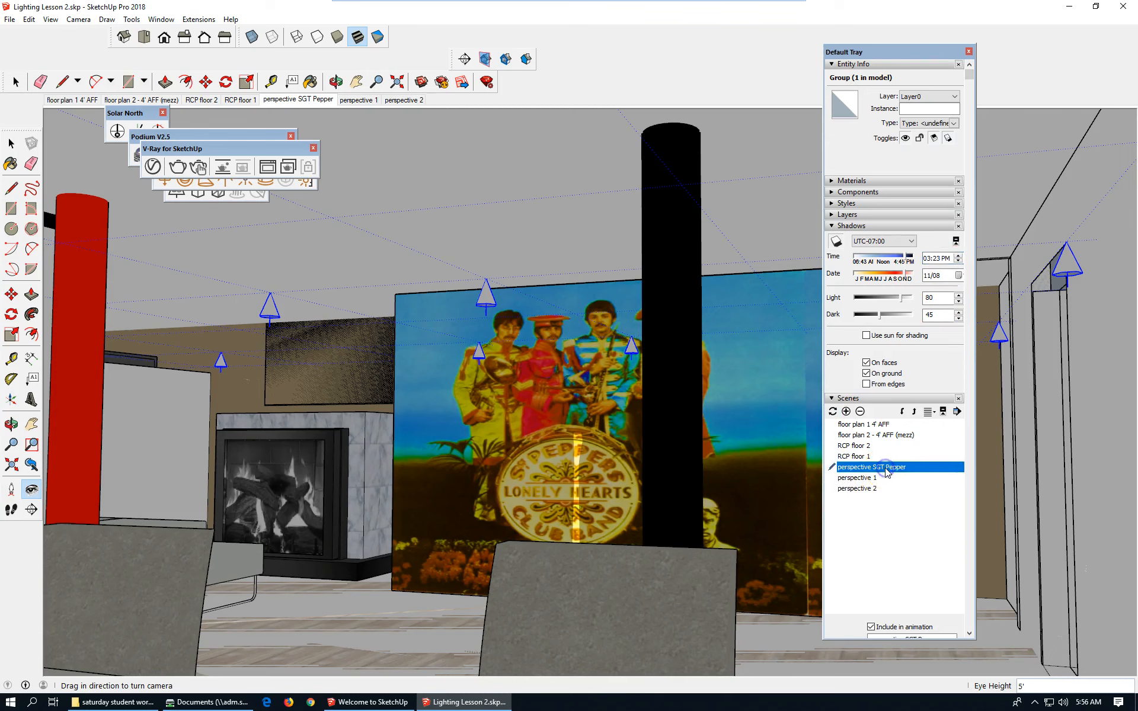
left_click(834, 413)
left_click(835, 414)
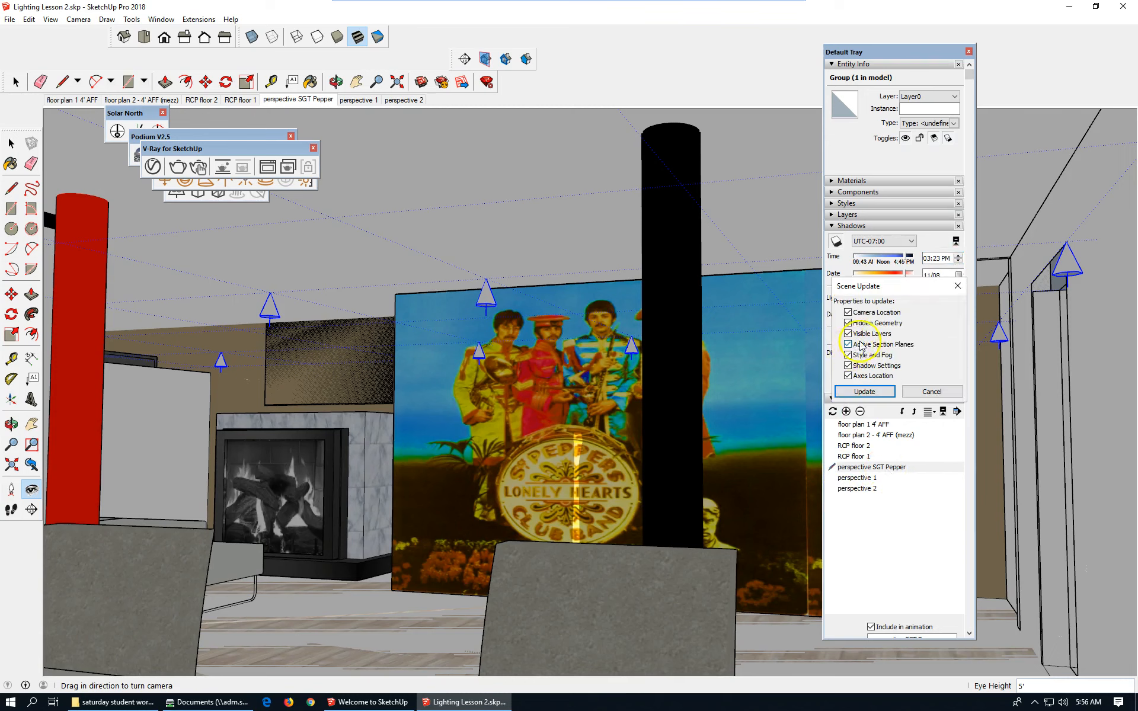
left_click(863, 392)
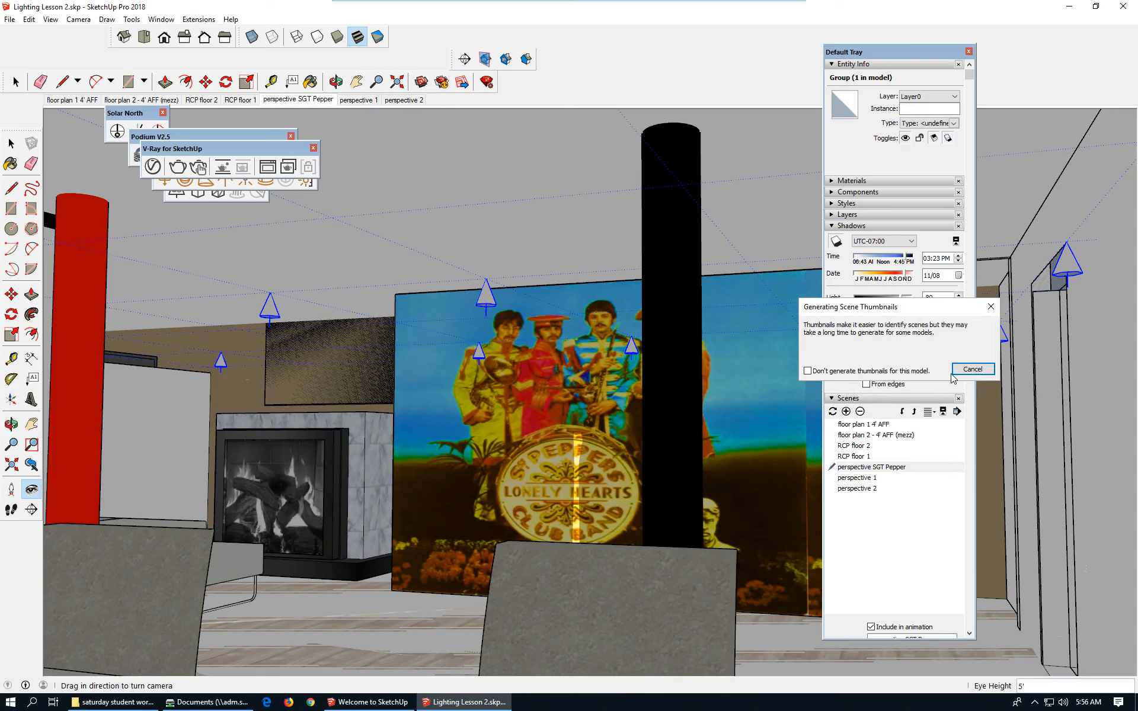
Step: Start saving the model under a new file name
left_click(12, 22)
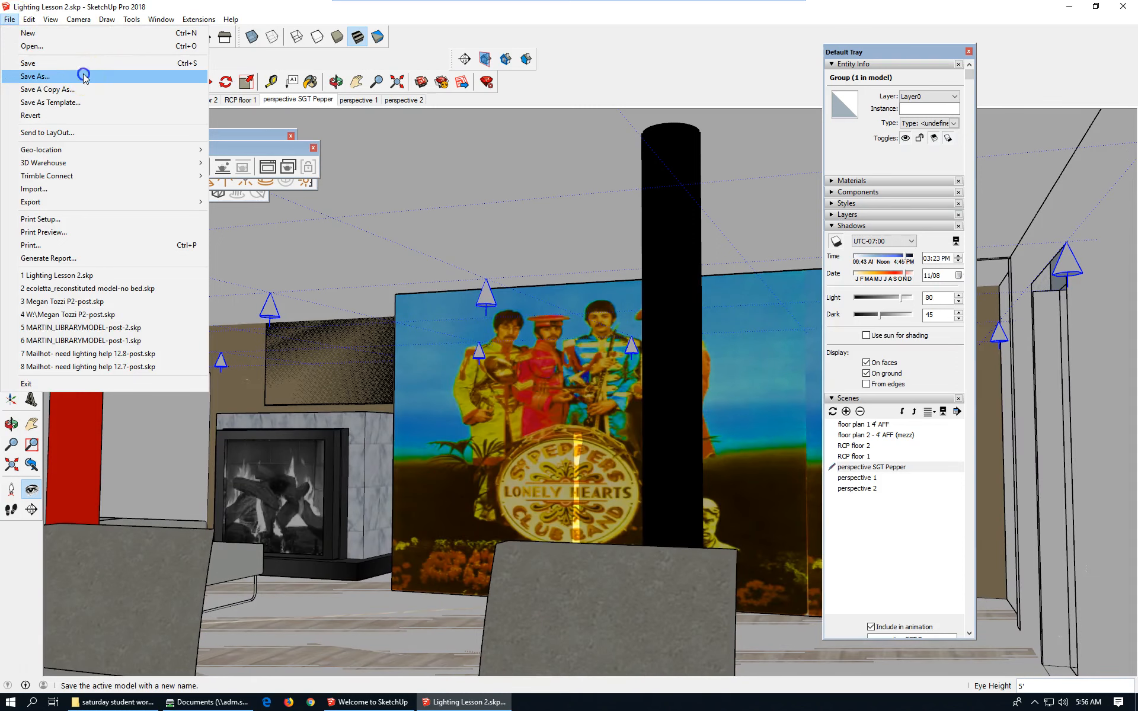
left_click(35, 76)
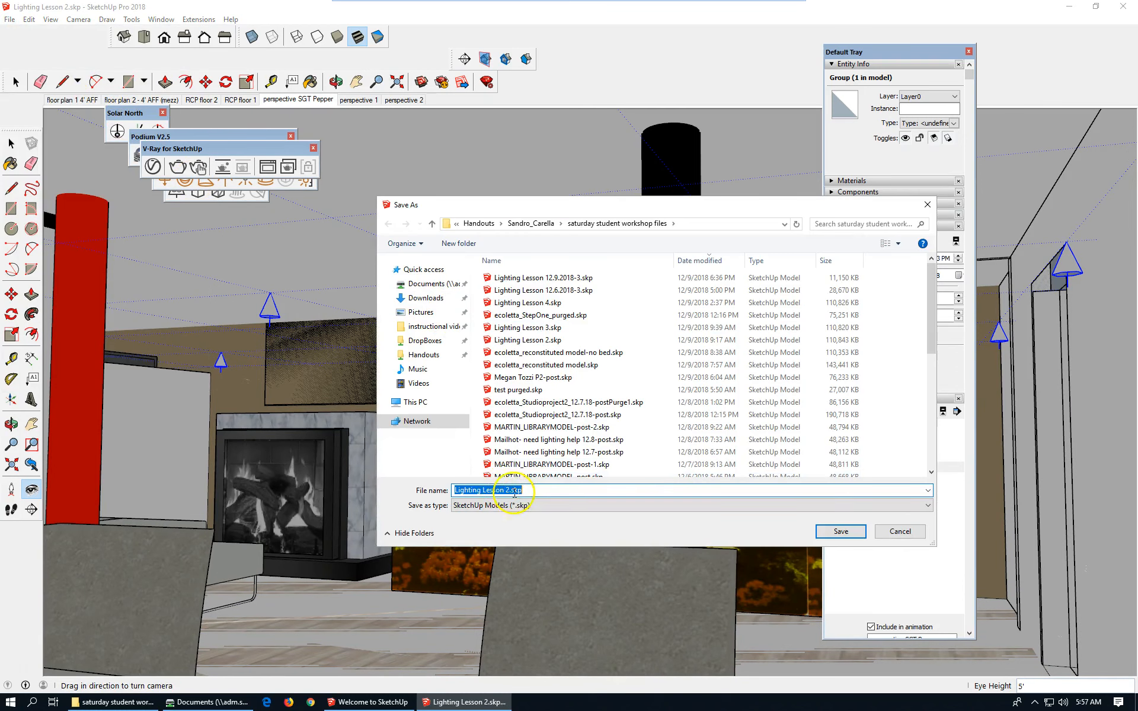
left_click(508, 490)
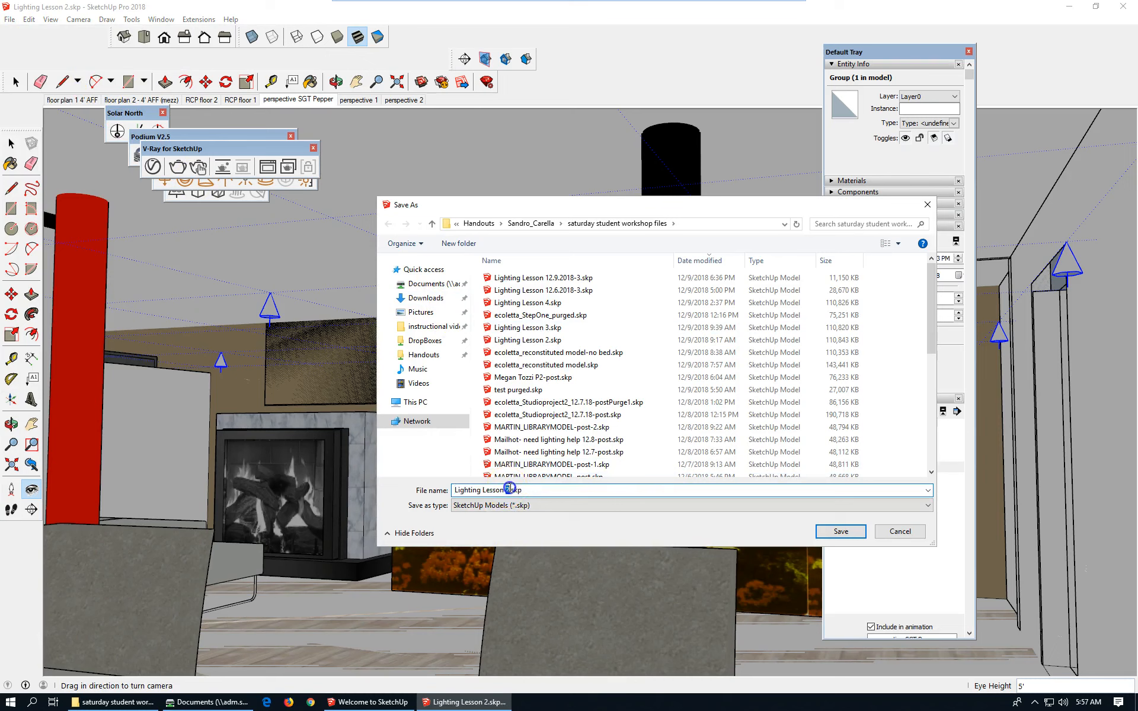
key("BackSpace")
type("3")
left_click(840, 531)
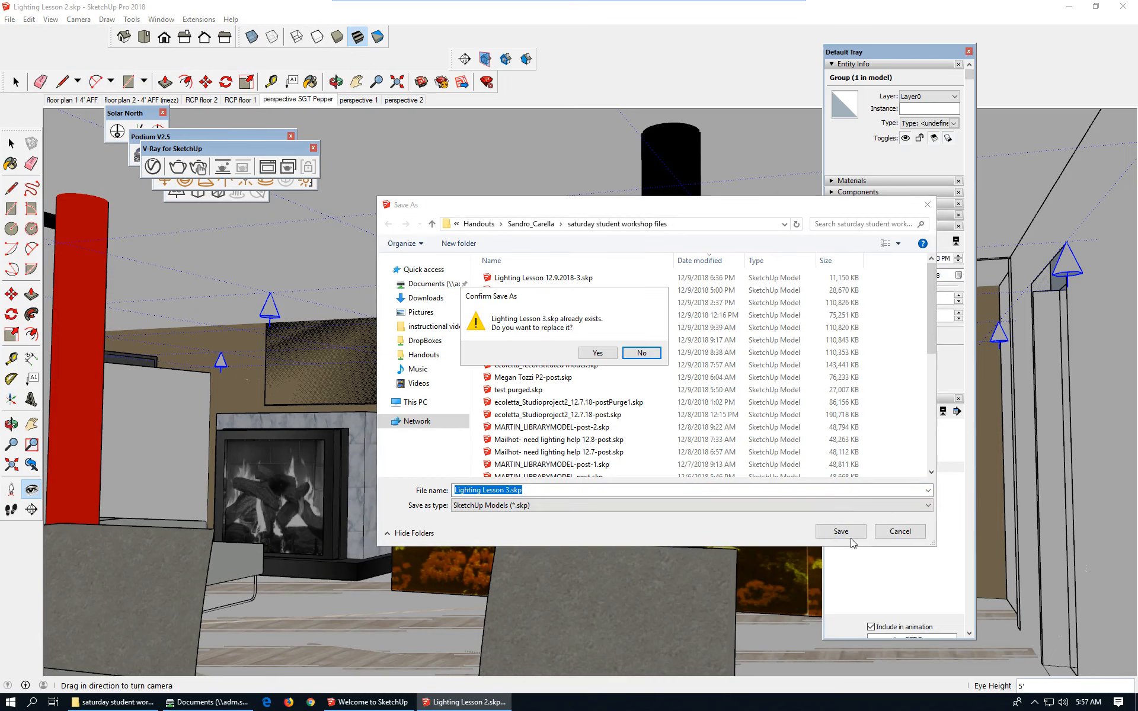
left_click(624, 355)
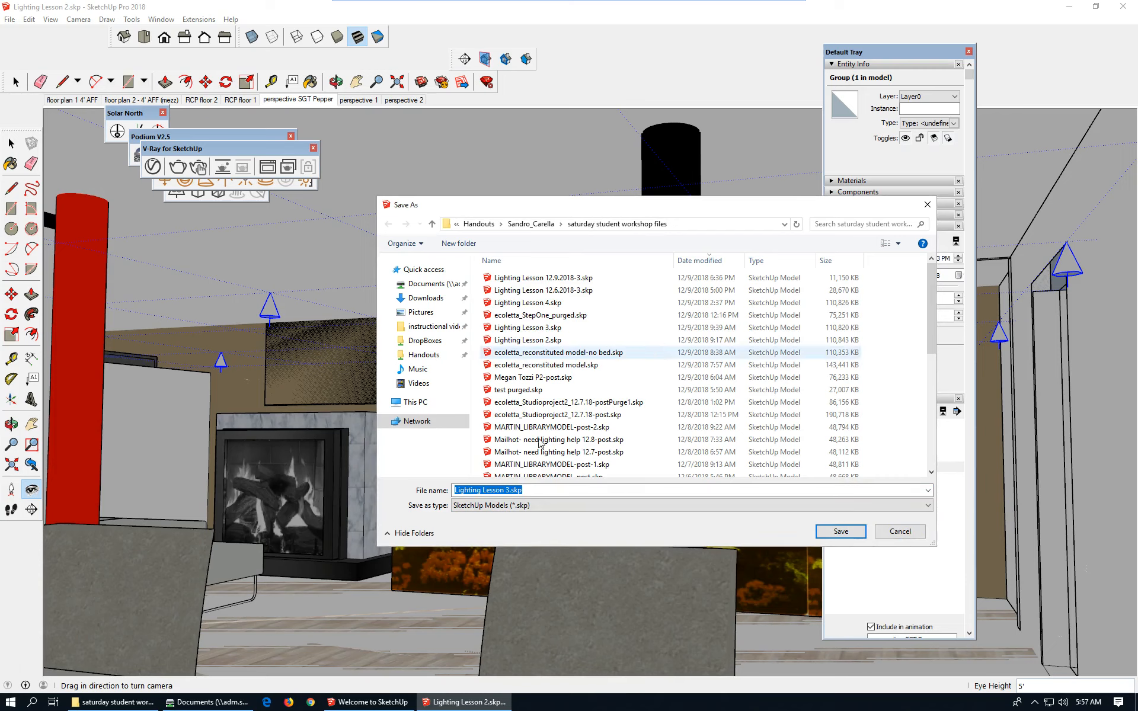
Step: Name the file Lighting Lesson 2A.skp and save it in the saturday student workshop files folder
left_click(510, 489)
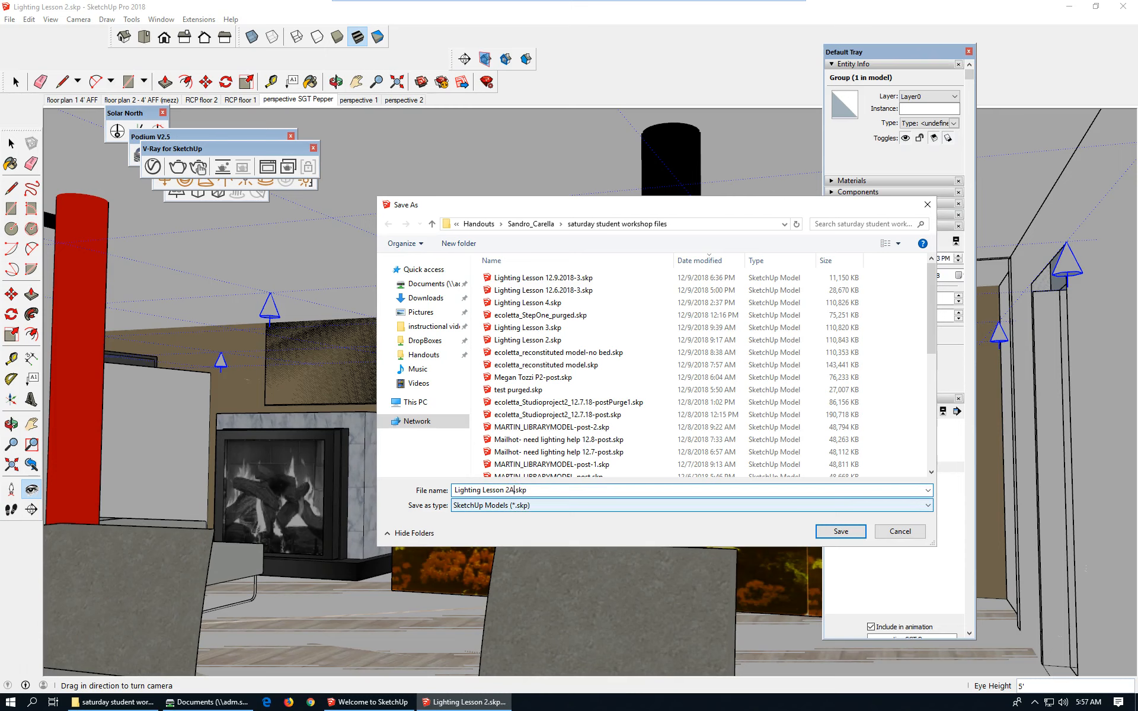
left_click(839, 530)
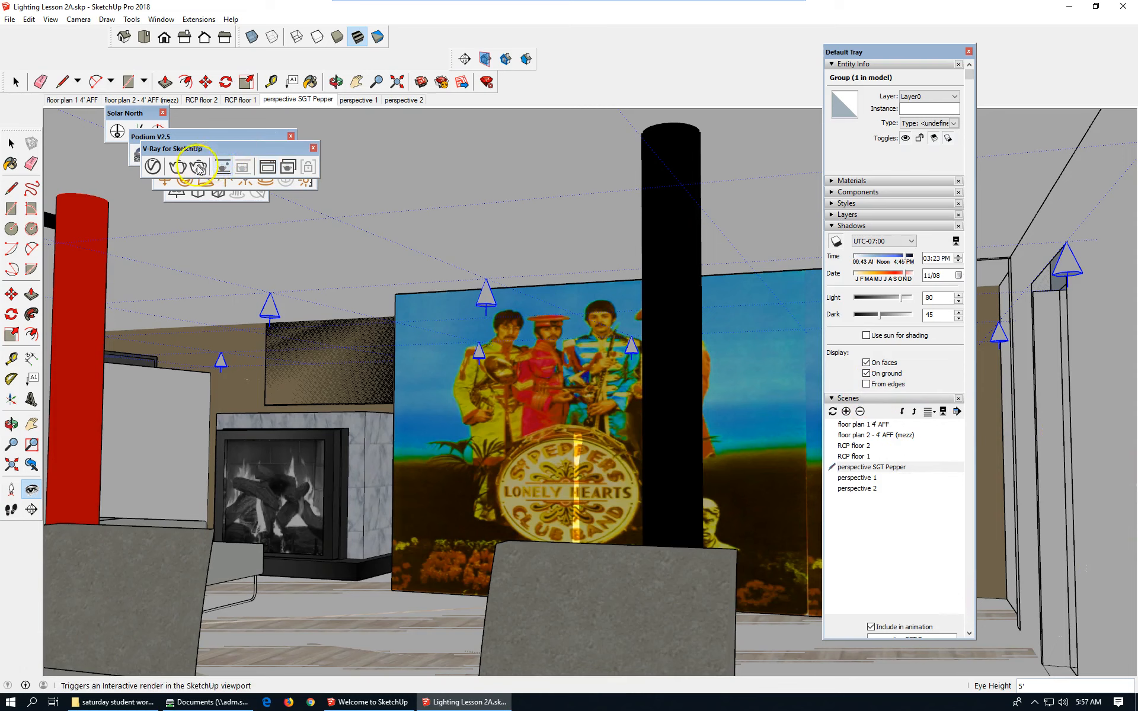
Step: Start a V-Ray render of the perspective SGT Pepper view
left_click(176, 166)
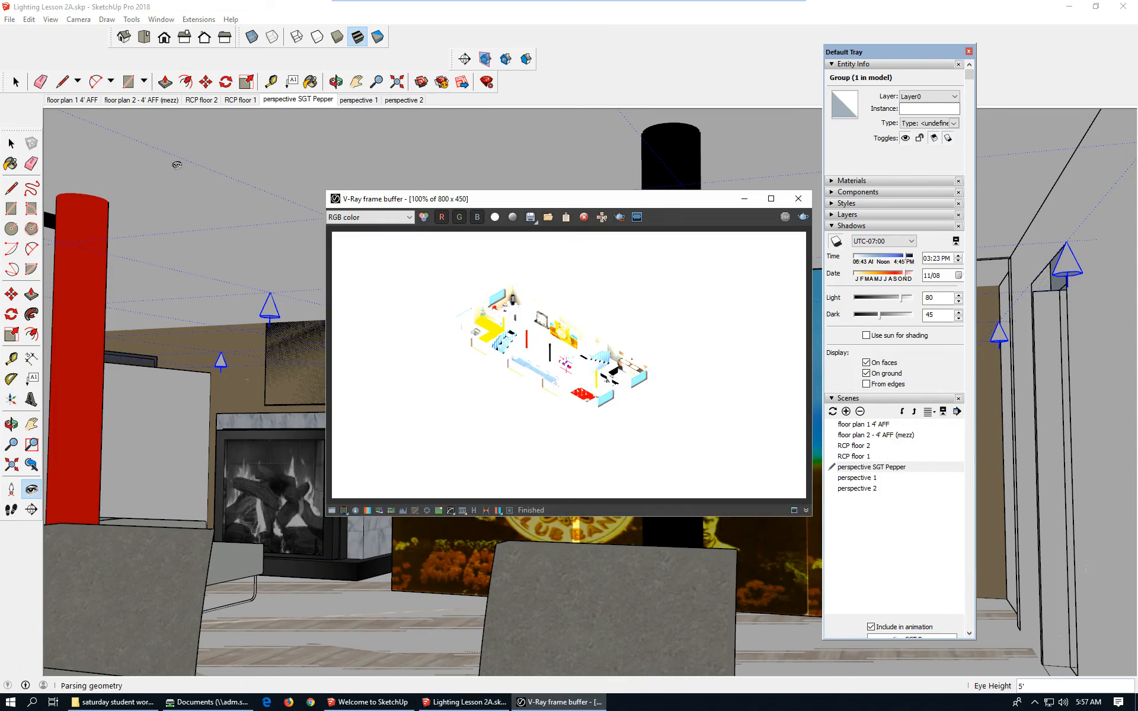